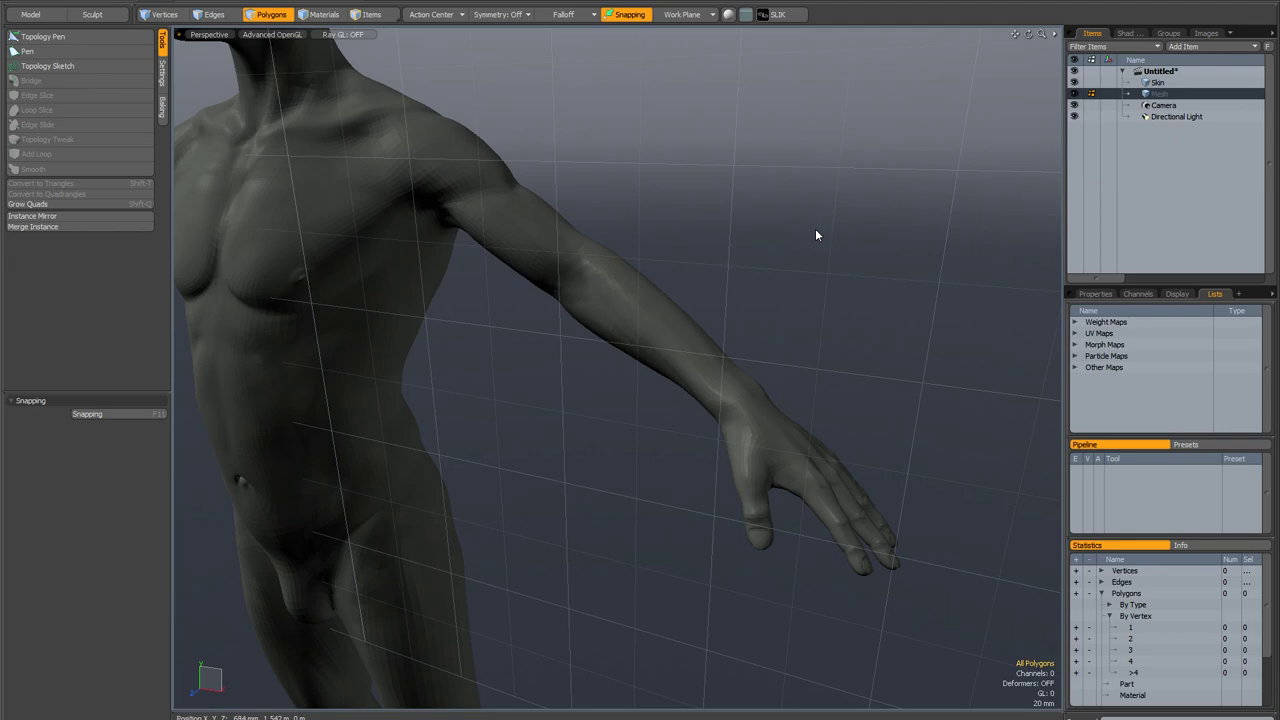
{"action": "left_click_drag", "start_coordinate": [815, 235], "coordinate": [759, 260], "text": "alt"}
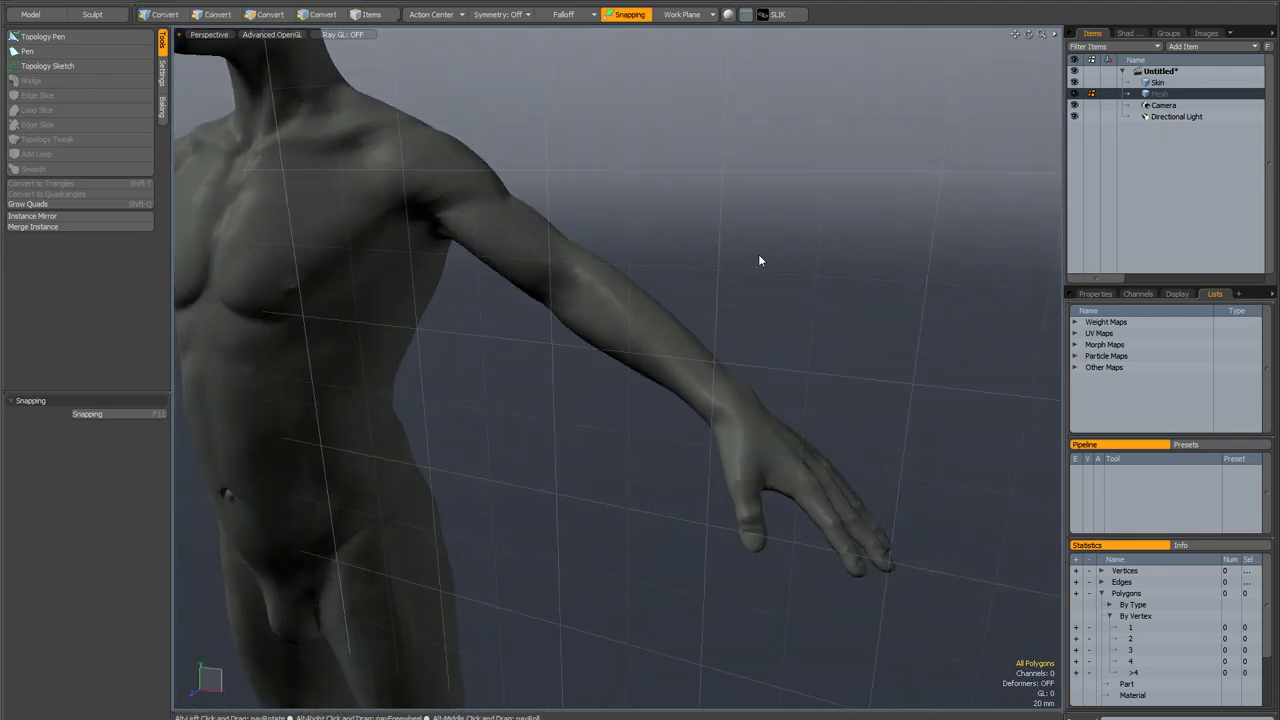
{"action": "left_click_drag", "start_coordinate": [711, 337], "coordinate": [773, 273], "text": "alt"}
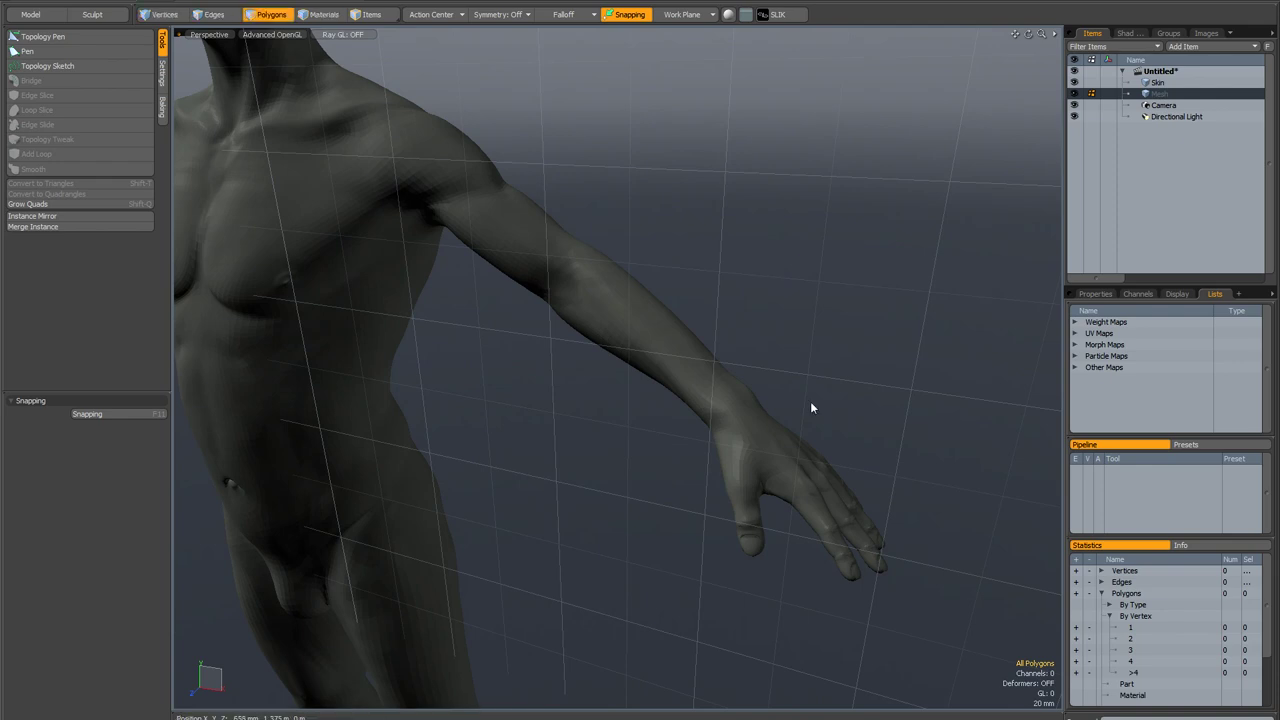
{"action": "left_click_drag", "start_coordinate": [810, 403], "coordinate": [746, 354], "text": "alt"}
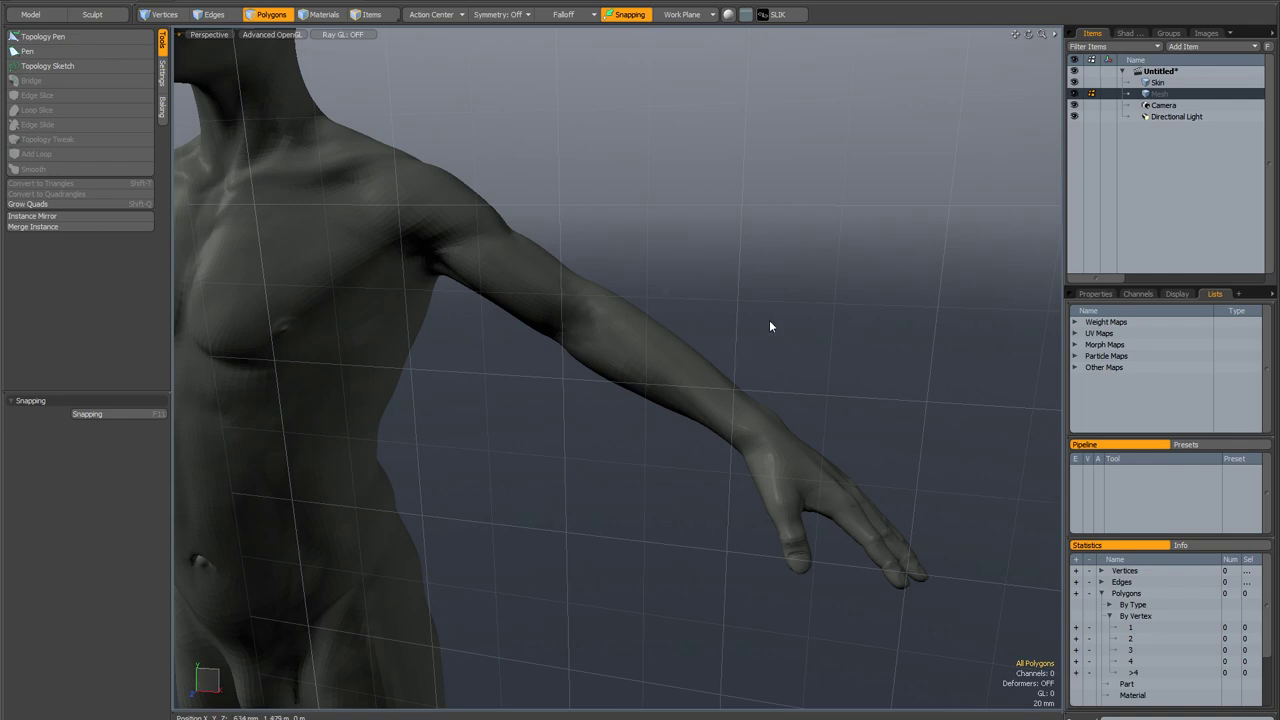
Draw a tube primitive through four points along the arm, running from the upper arm to the wrist.
{"action": "key", "text": "F2"}
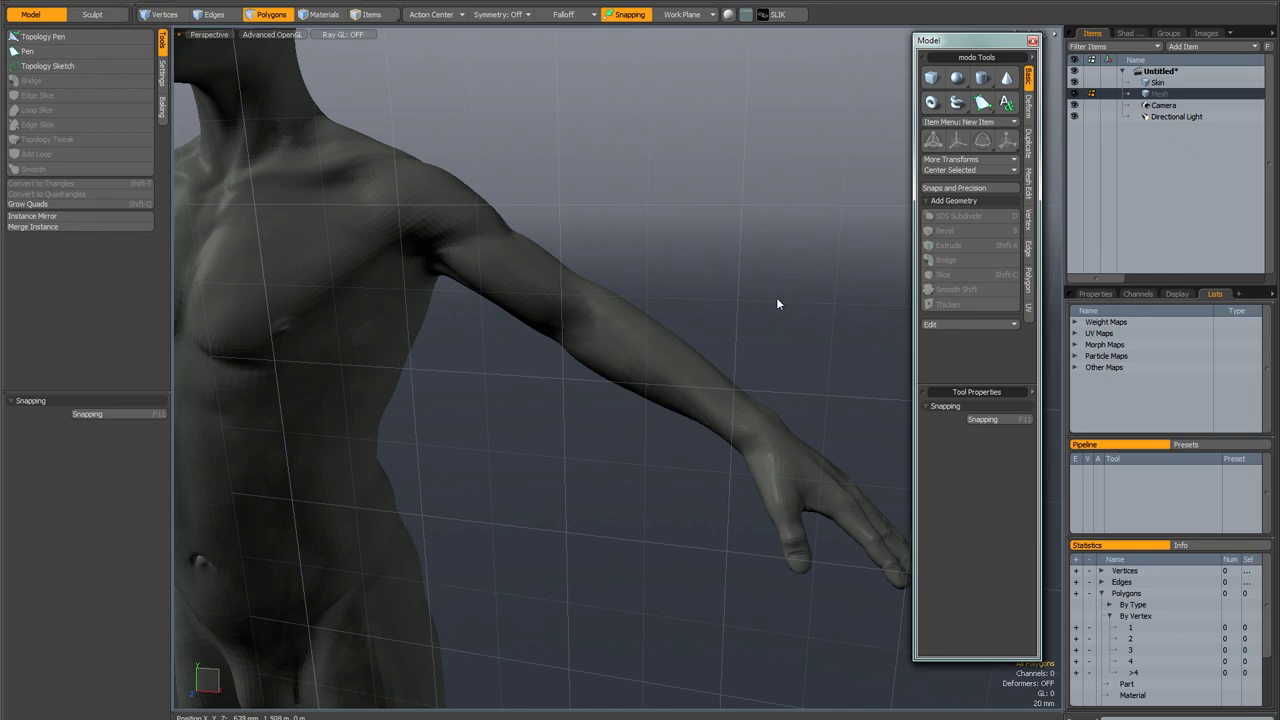
{"action": "left_click_drag", "start_coordinate": [711, 307], "coordinate": [768, 312], "text": "alt+shift"}
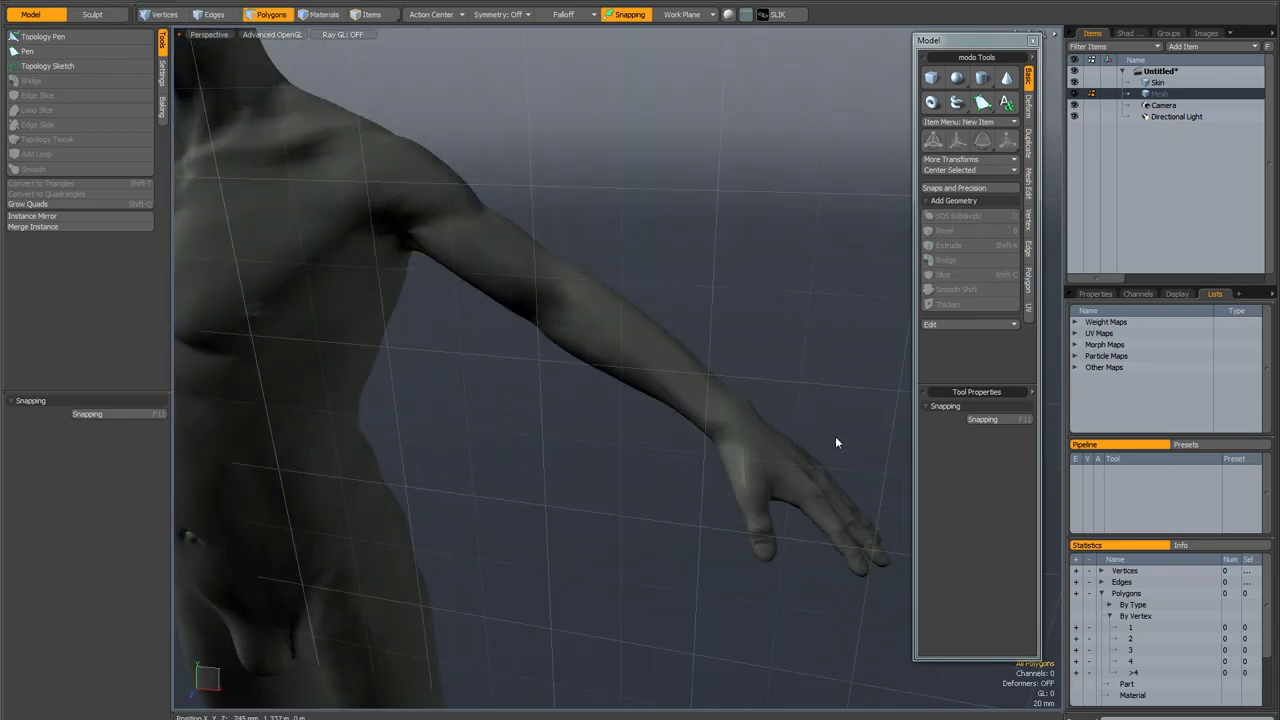
{"action": "mouse_move", "coordinate": [835, 442]}
{"action": "left_mouse_down", "text": "alt"}
{"action": "mouse_move", "coordinate": [784, 444]}
{"action": "mouse_move", "coordinate": [815, 442]}
{"action": "left_mouse_up", "text": "alt"}
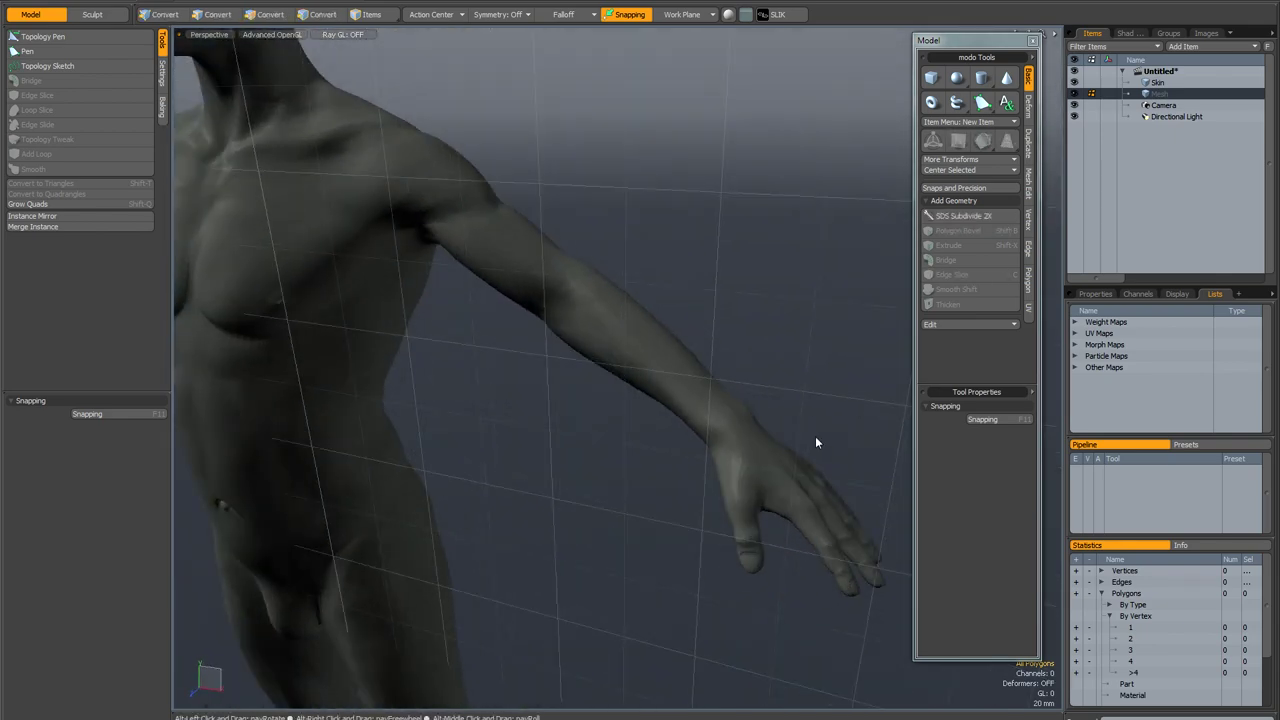
{"action": "left_click_drag", "start_coordinate": [740, 288], "coordinate": [574, 216], "text": "alt"}
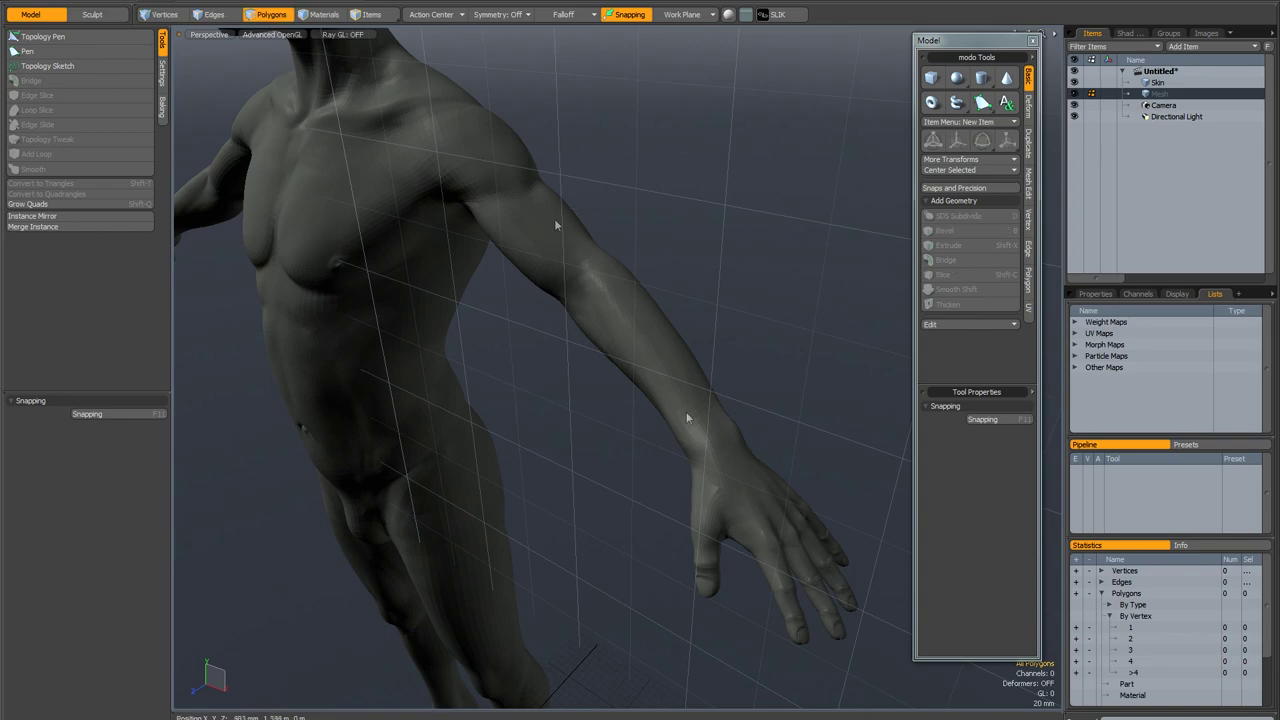
{"action": "left_click_drag", "start_coordinate": [571, 240], "coordinate": [486, 206], "text": "alt"}
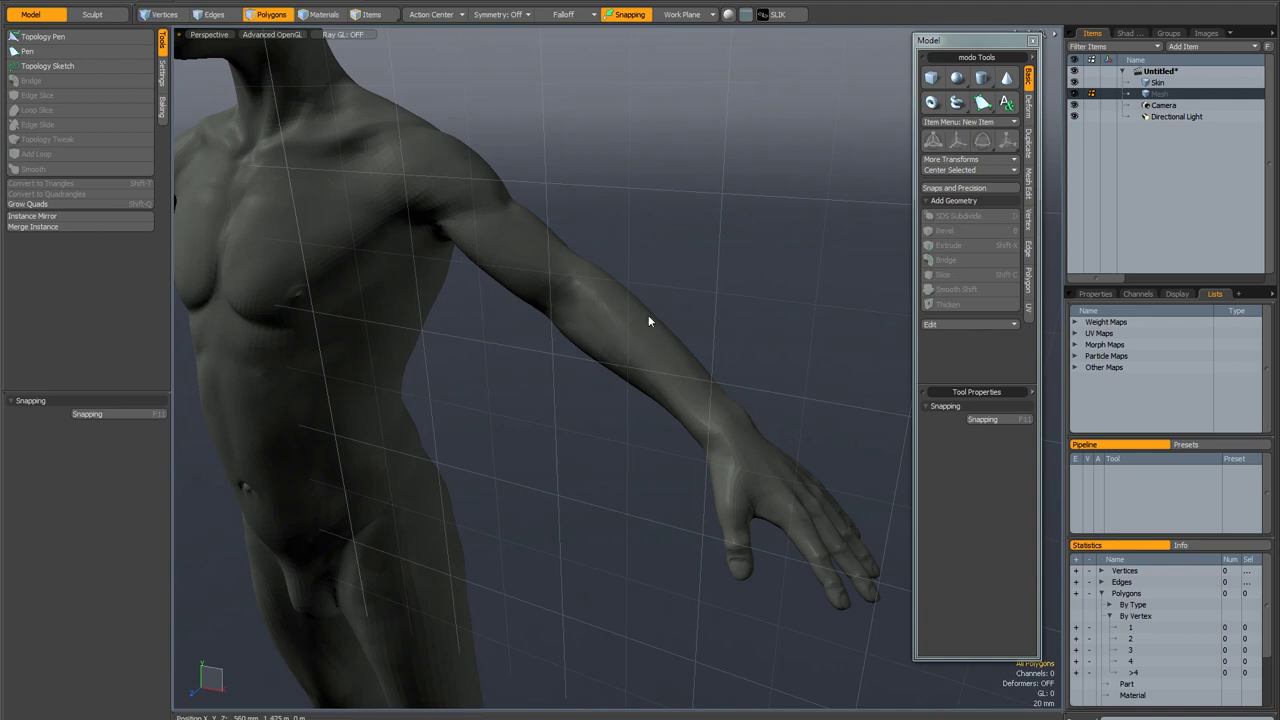
{"action": "left_click_drag", "start_coordinate": [604, 318], "coordinate": [657, 323], "text": "alt"}
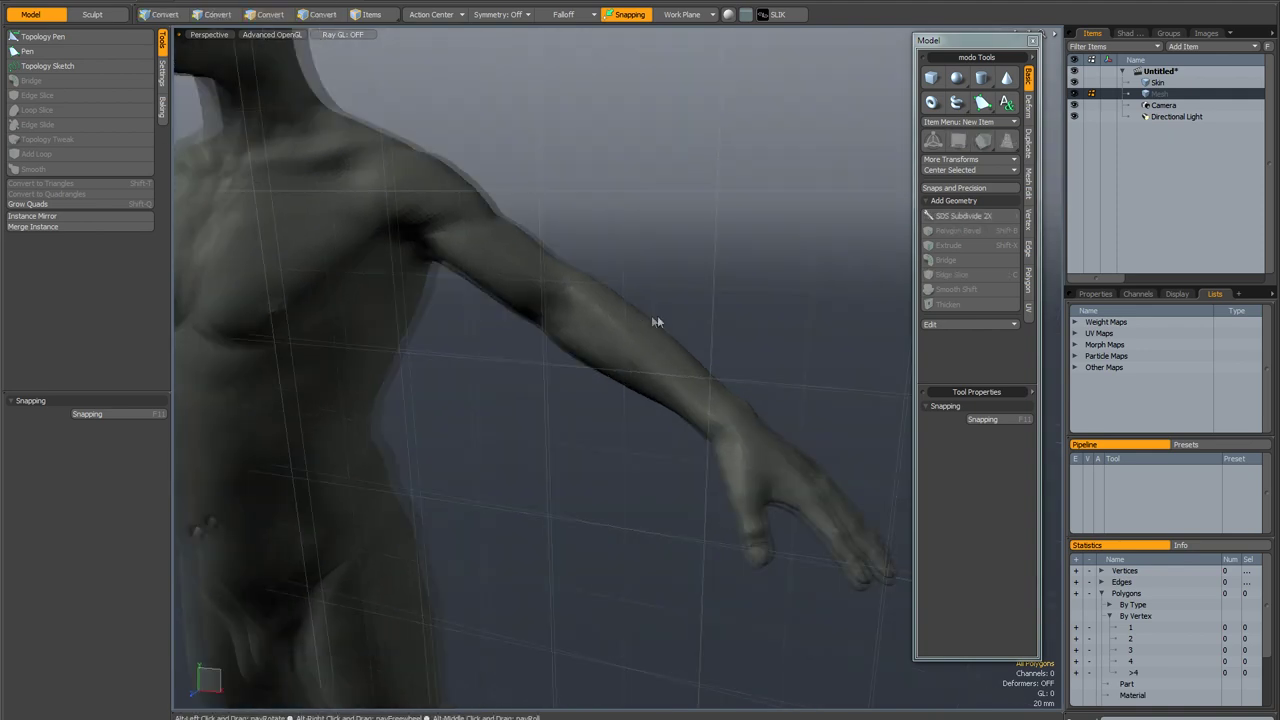
{"action": "left_click", "coordinate": [956, 104]}
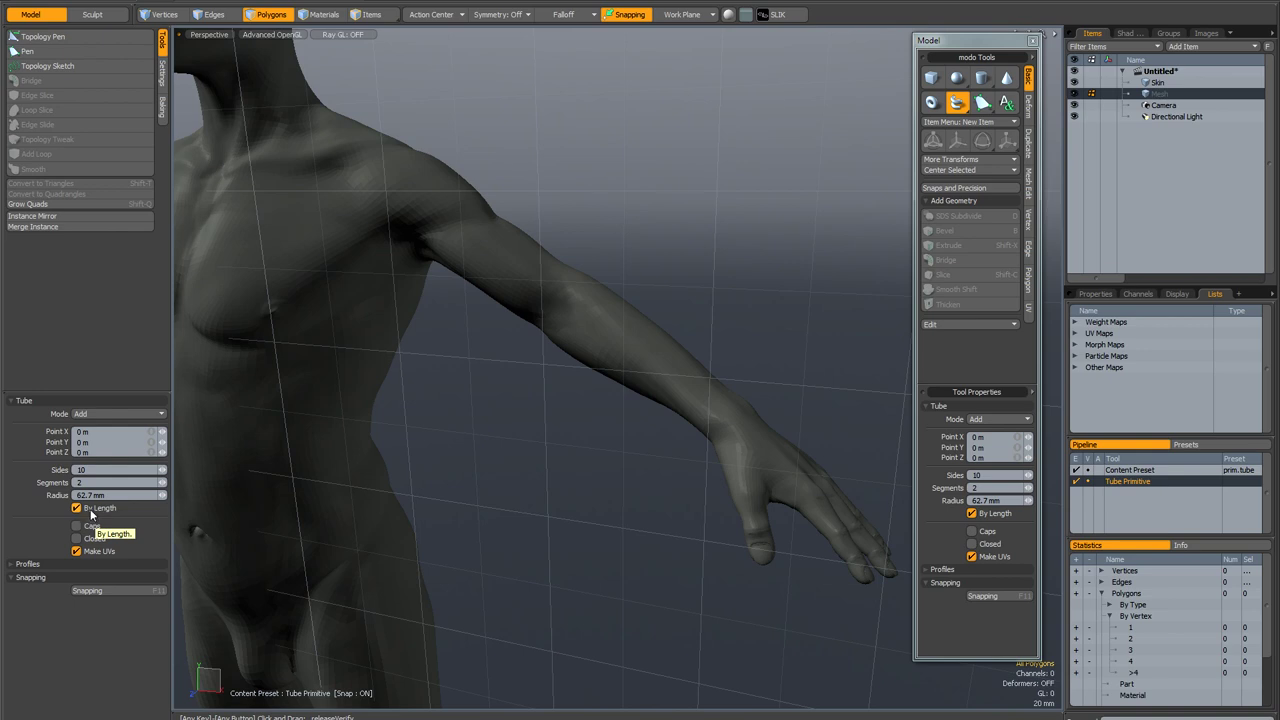
{"action": "mouse_move", "coordinate": [466, 437]}
{"action": "left_mouse_down", "text": "alt"}
{"action": "mouse_move", "coordinate": [482, 451]}
{"action": "mouse_move", "coordinate": [472, 461]}
{"action": "mouse_move", "coordinate": [487, 429]}
{"action": "left_mouse_up", "text": "alt"}
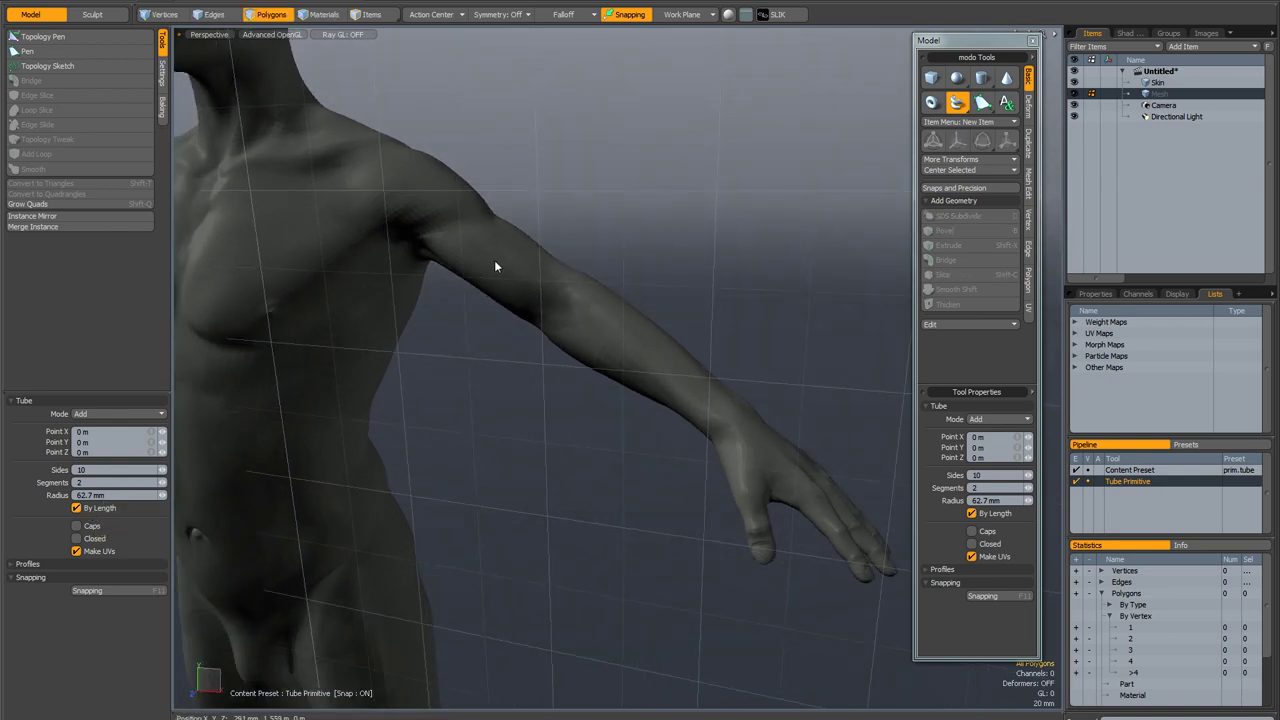
{"action": "mouse_move", "coordinate": [487, 260]}
{"action": "left_mouse_down", "text": "alt"}
{"action": "mouse_move", "coordinate": [490, 276]}
{"action": "mouse_move", "coordinate": [476, 247]}
{"action": "left_mouse_up", "text": "alt"}
{"action": "left_click", "coordinate": [475, 243]}
{"action": "left_click", "coordinate": [558, 304]}
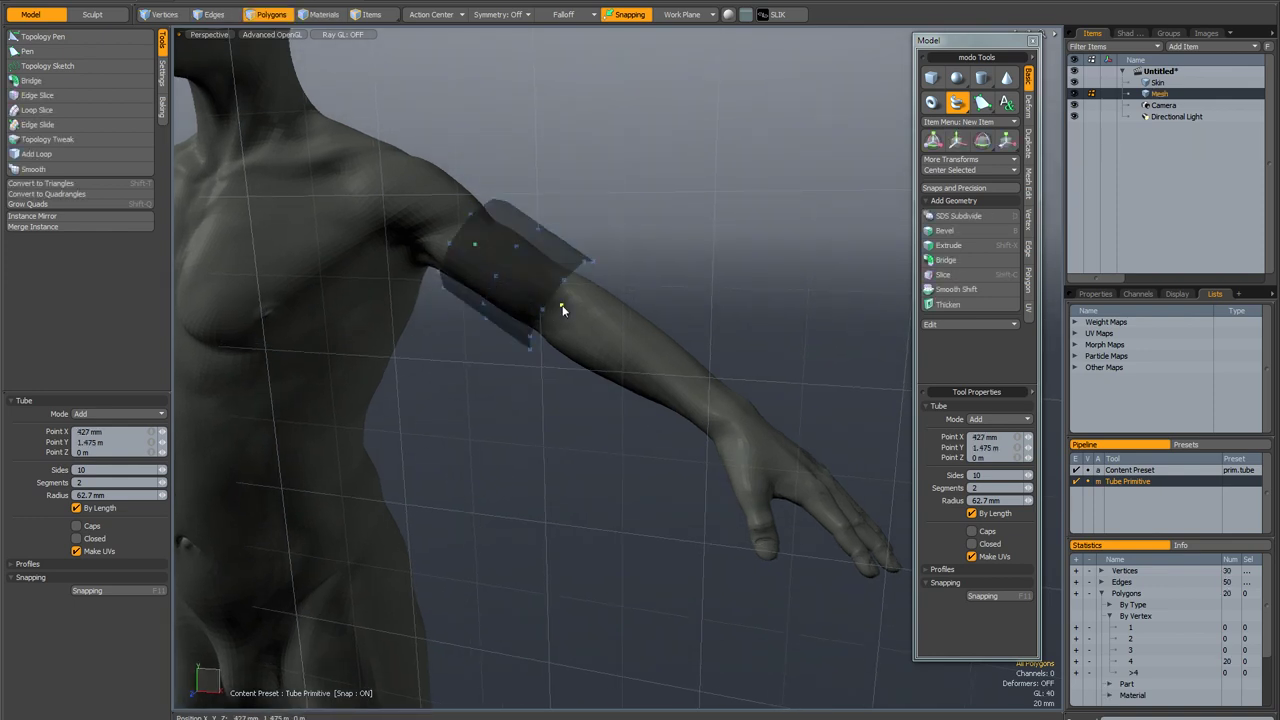
{"action": "left_click", "coordinate": [654, 360]}
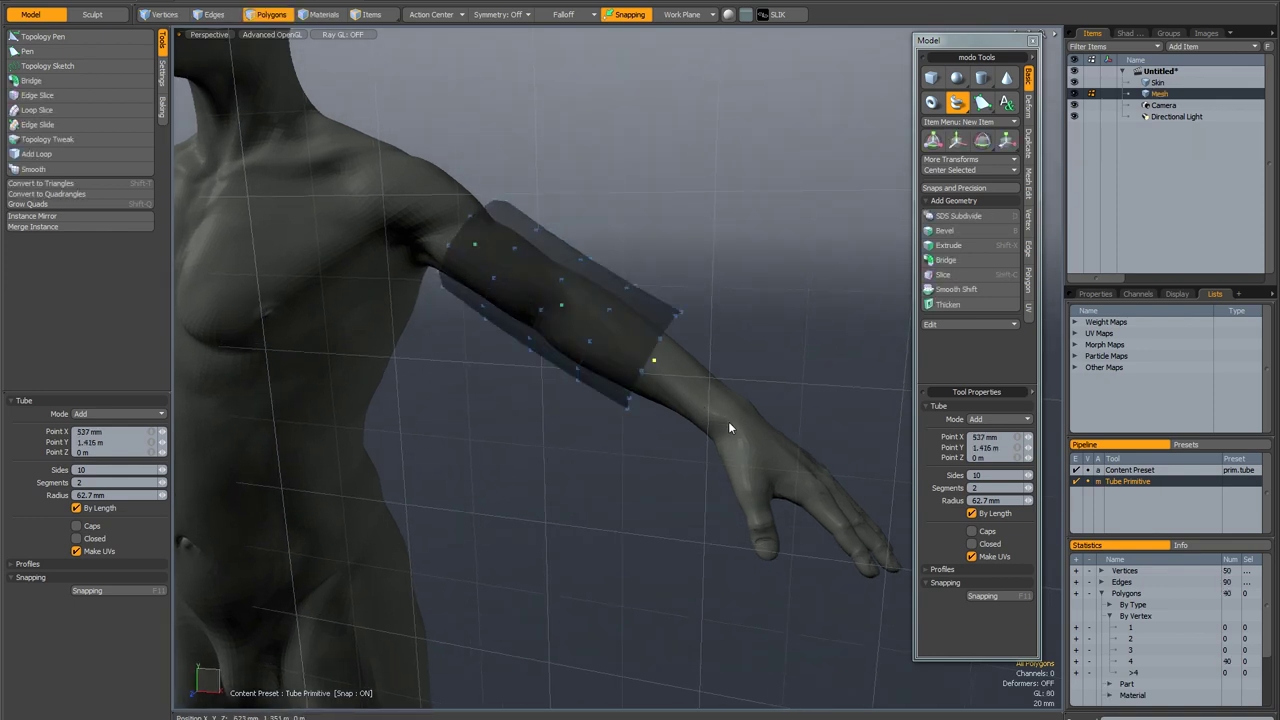
{"action": "left_click", "coordinate": [728, 424]}
Reposition the upper-arm, elbow and wrist points of the tube from the side, to Z values -38 mm, -22 mm and 31 mm.
{"action": "left_click_drag", "start_coordinate": [662, 220], "coordinate": [548, 258], "text": "alt"}
{"action": "left_click_drag", "start_coordinate": [631, 179], "coordinate": [661, 179]}
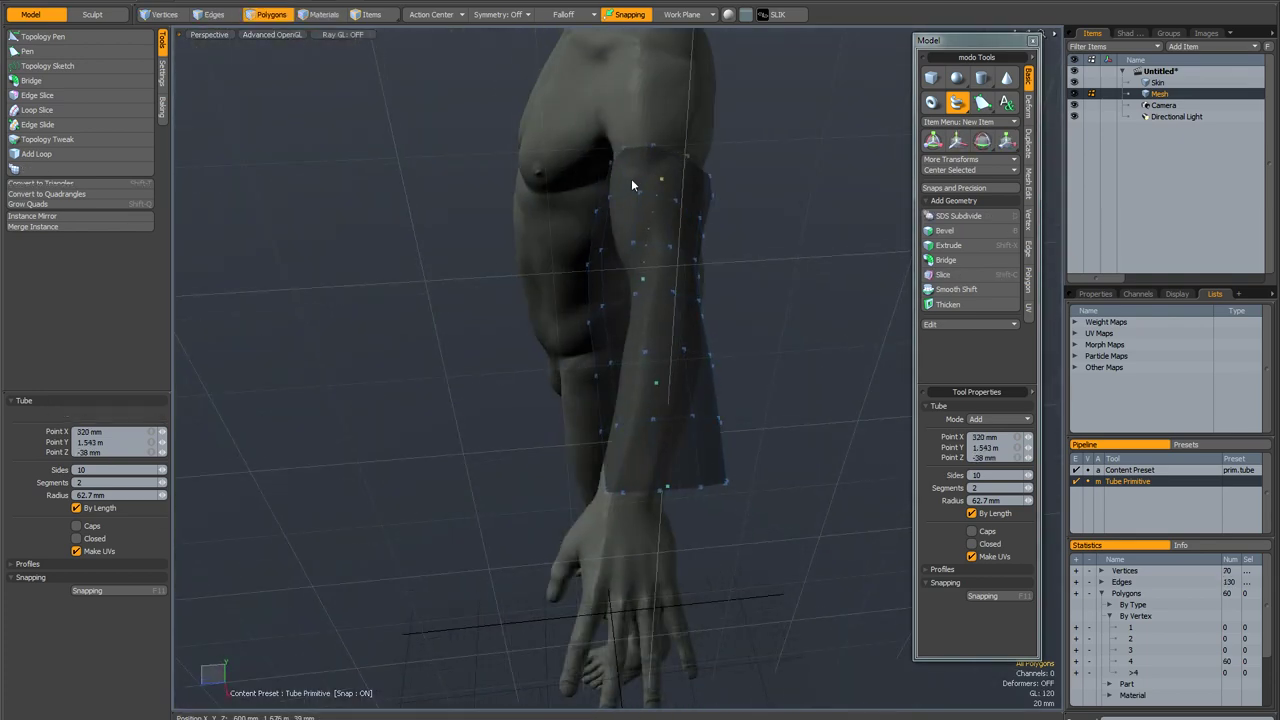
{"action": "left_click_drag", "start_coordinate": [642, 279], "coordinate": [662, 280]}
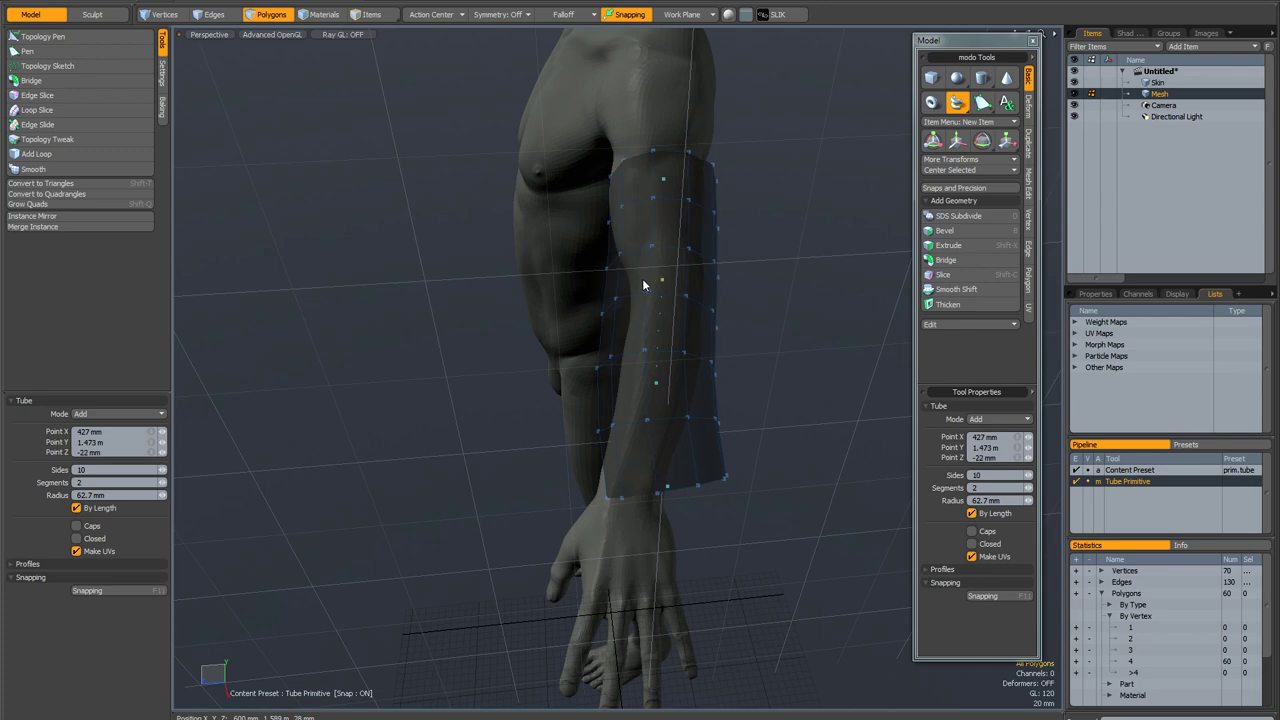
{"action": "left_click", "coordinate": [666, 490]}
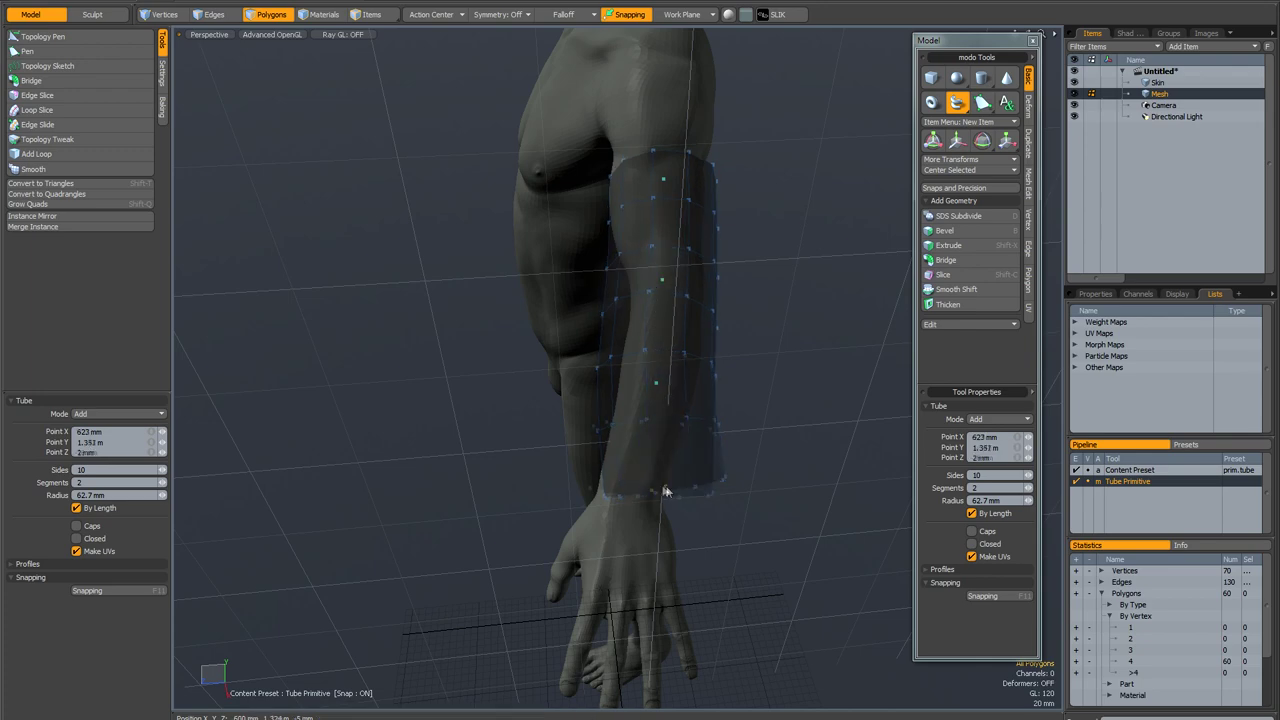
{"action": "left_click_drag", "start_coordinate": [666, 490], "coordinate": [544, 368]}
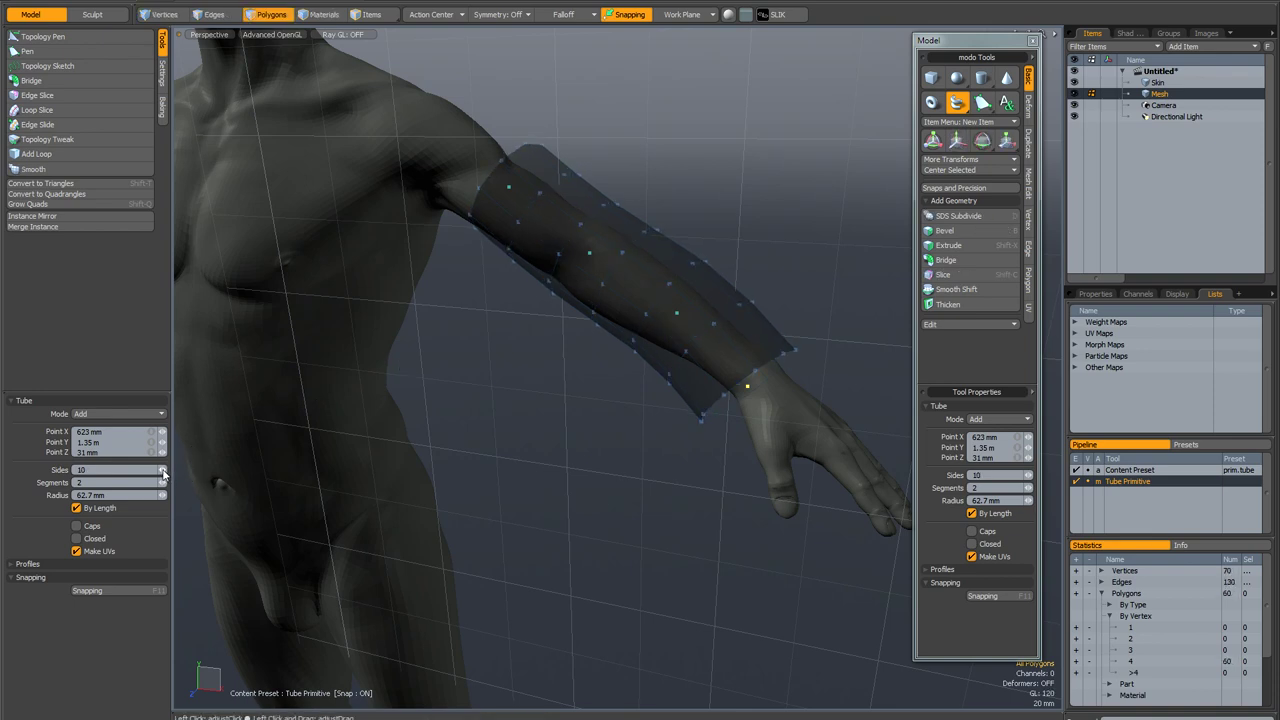
Enlarge the tube's radius to 79.7 mm so it encloses the whole arm, and finish the primitive.
{"action": "left_click_drag", "start_coordinate": [161, 484], "coordinate": [161, 485]}
{"action": "left_click_drag", "start_coordinate": [161, 496], "coordinate": [160, 496]}
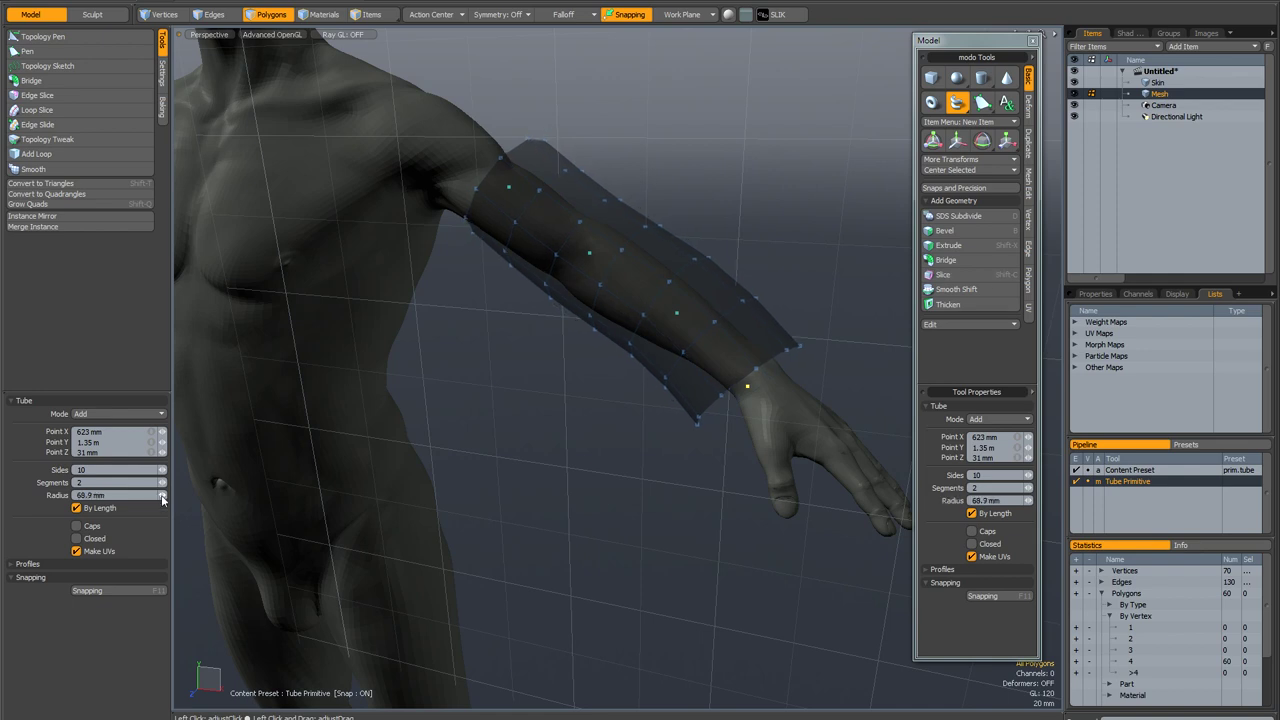
{"action": "left_click", "coordinate": [161, 497]}
{"action": "left_click", "coordinate": [160, 499]}
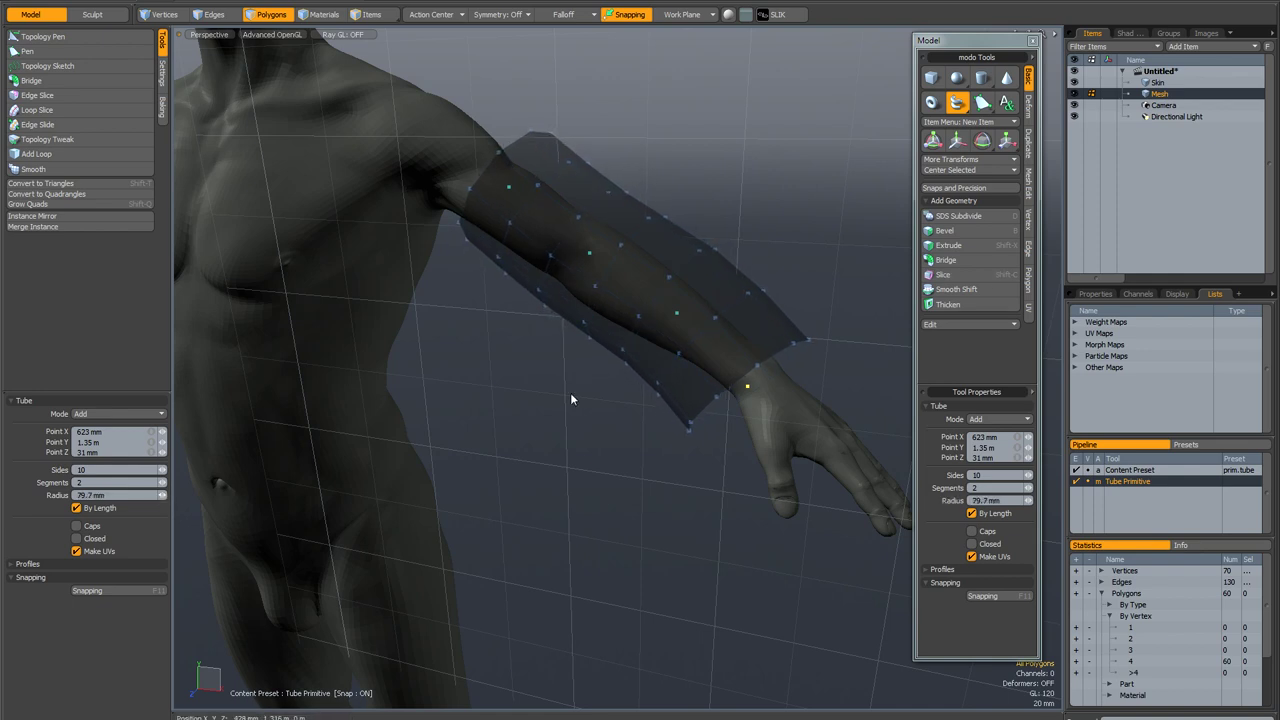
{"action": "left_click_drag", "start_coordinate": [570, 392], "coordinate": [498, 440], "text": "alt"}
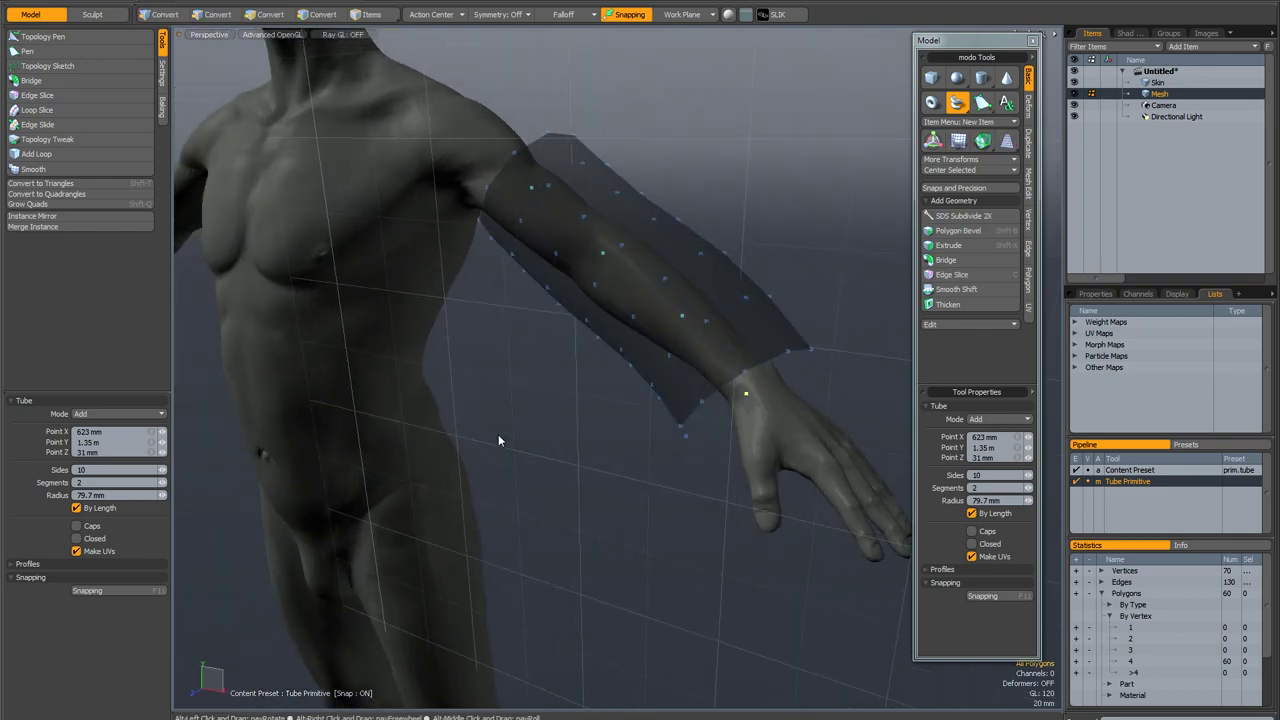
{"action": "key", "text": "space"}
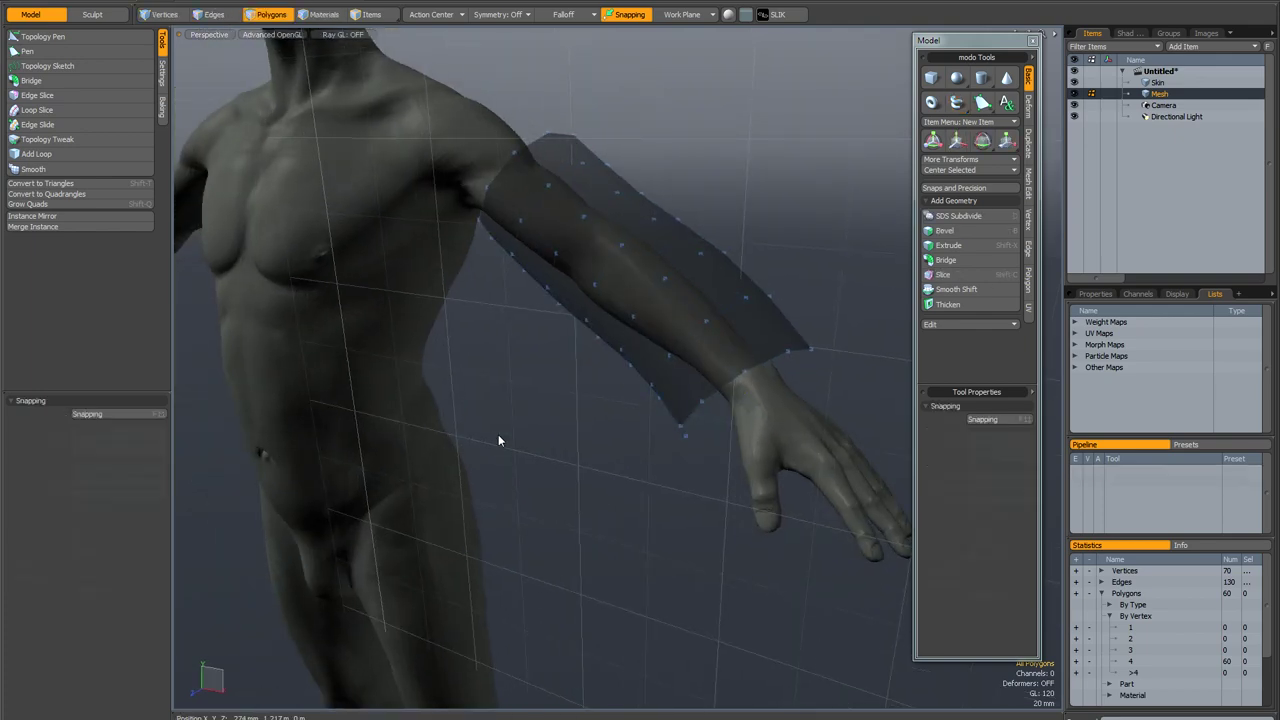
Smooth the tube with background constraint, using strength 1.0 and 1146 iterations, to shrink it onto the arm's surface.
{"action": "left_click", "coordinate": [58, 170]}
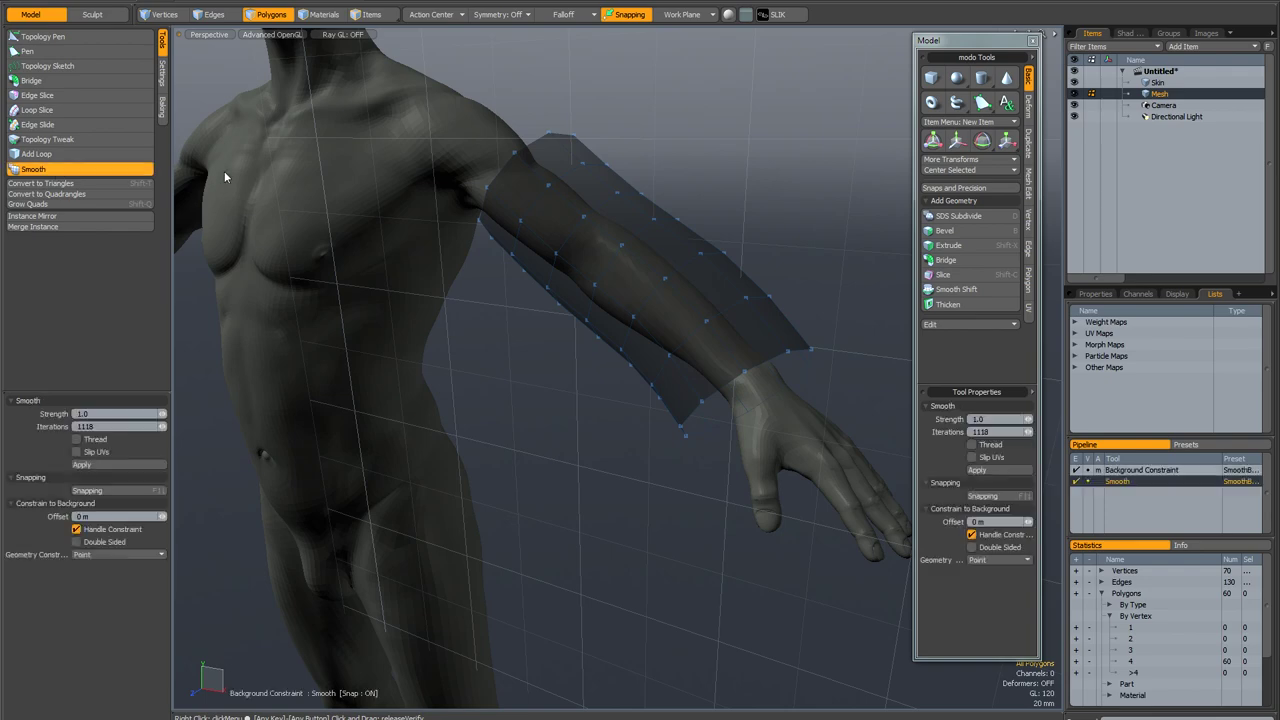
{"action": "mouse_move", "coordinate": [679, 195]}
{"action": "left_mouse_down", "text": "alt"}
{"action": "mouse_move", "coordinate": [520, 220]}
{"action": "mouse_move", "coordinate": [680, 206]}
{"action": "left_mouse_up", "text": "alt"}
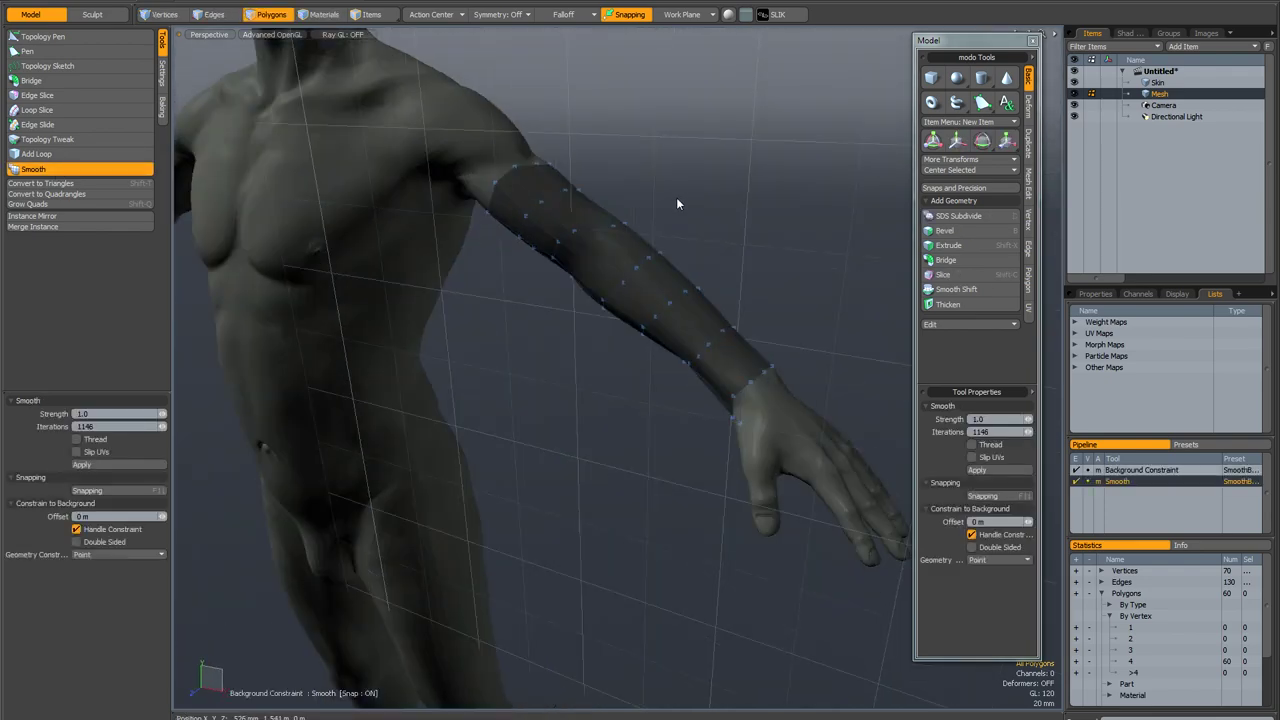
{"action": "left_click_drag", "start_coordinate": [680, 206], "coordinate": [754, 252], "text": "alt"}
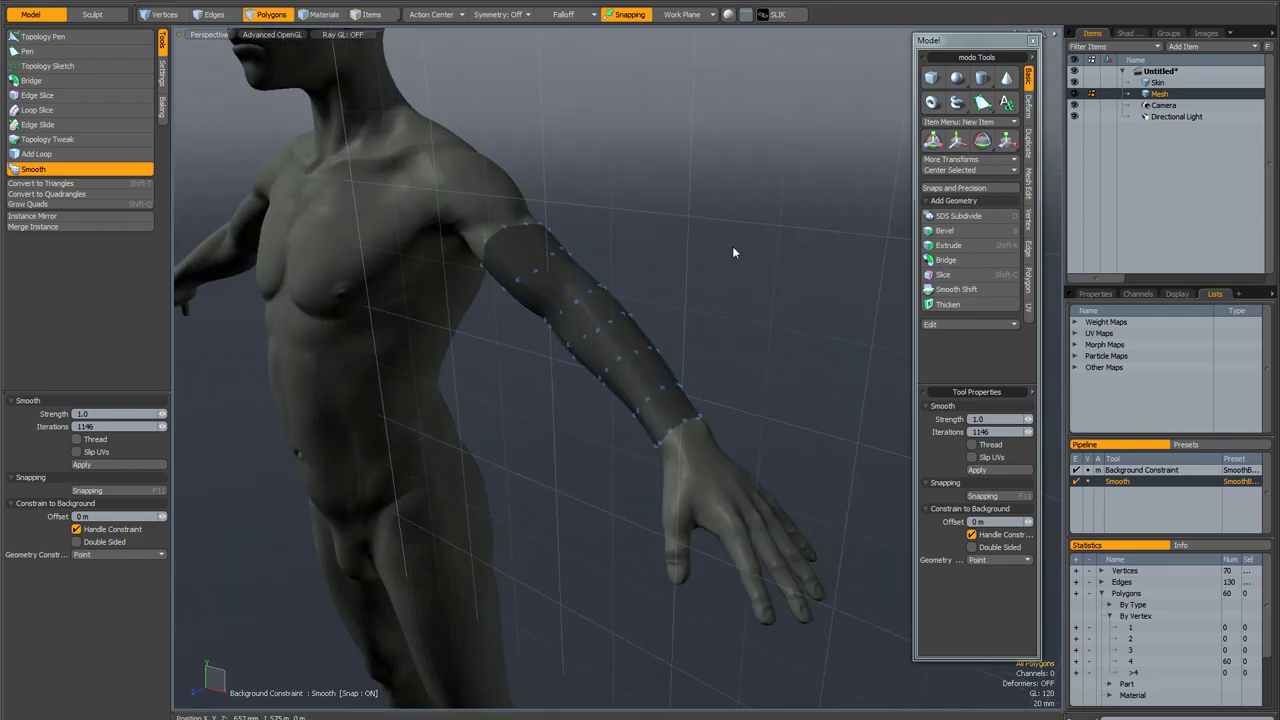
Nudge a vertex of the arm mesh near the elbow along the sculpt's surface with the Topology Pen.
{"action": "left_click", "coordinate": [58, 37]}
{"action": "scroll", "coordinate": [575, 325], "scroll_direction": "up", "scroll_amount": 6}
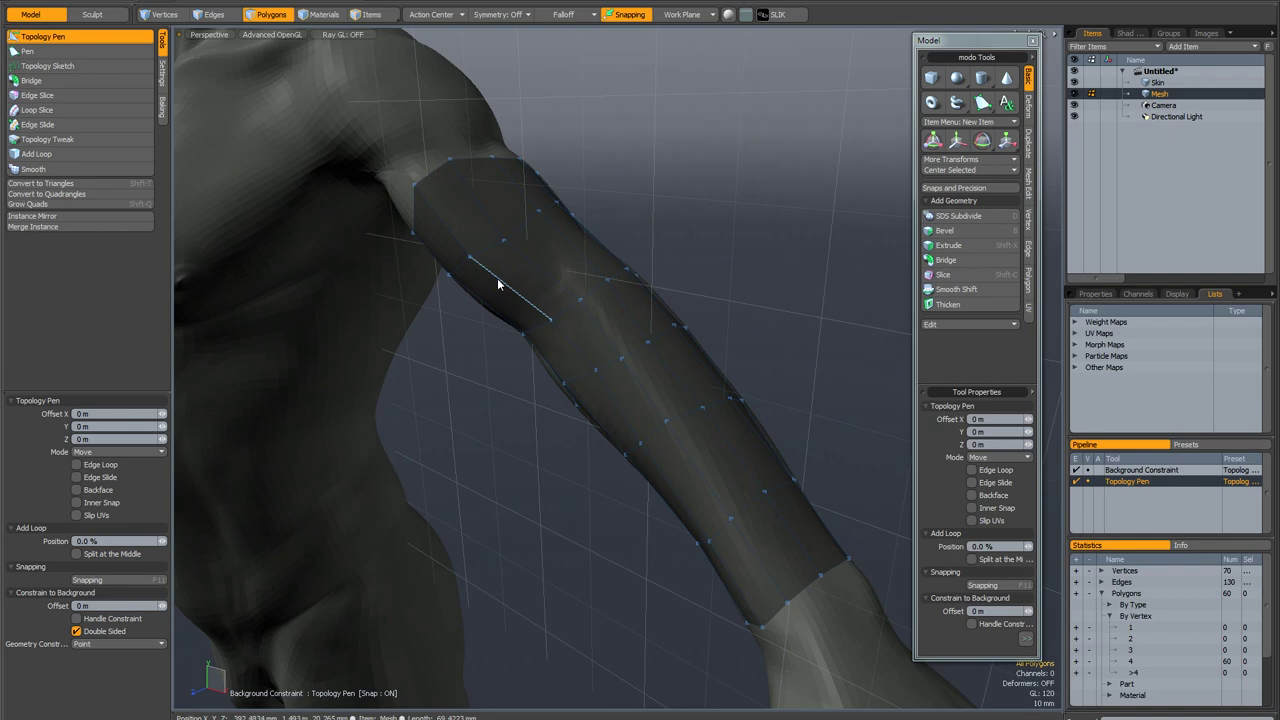
{"action": "left_click_drag", "start_coordinate": [520, 274], "coordinate": [675, 356]}
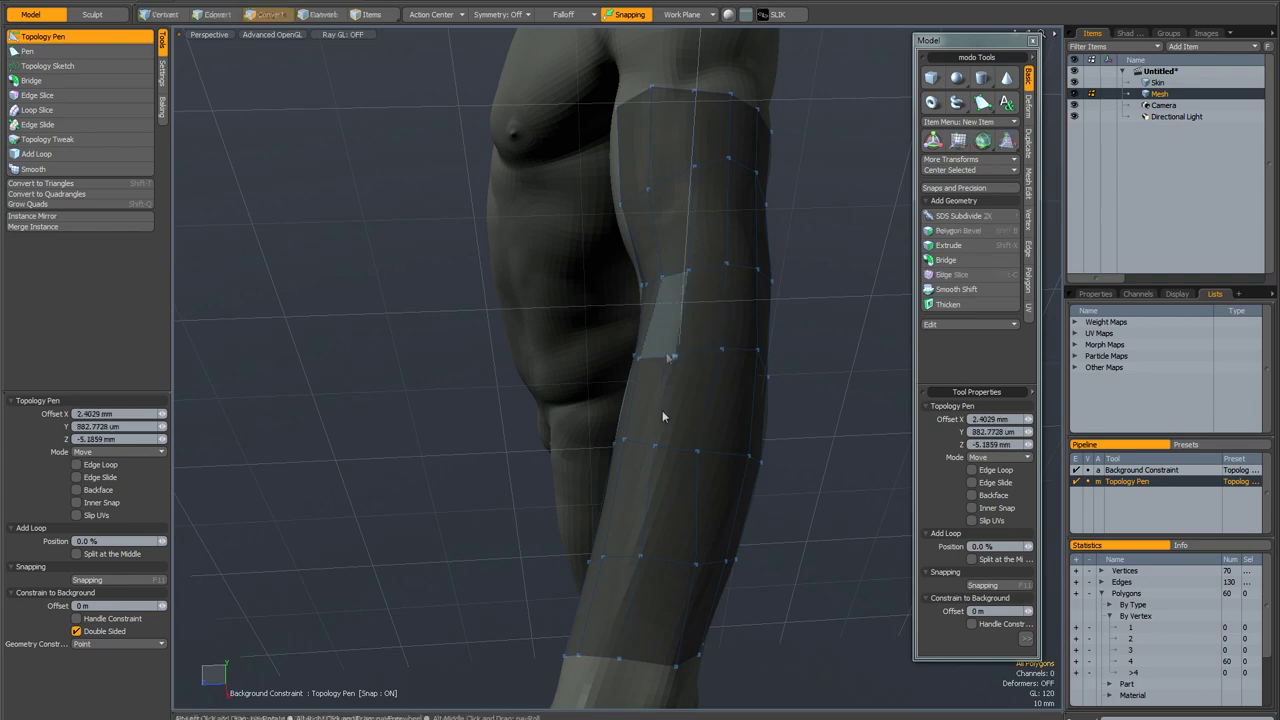
Extend two neighbouring border edges at the wrist toward the hand as new polygons.
{"action": "left_click_drag", "start_coordinate": [662, 412], "coordinate": [548, 379], "text": "alt"}
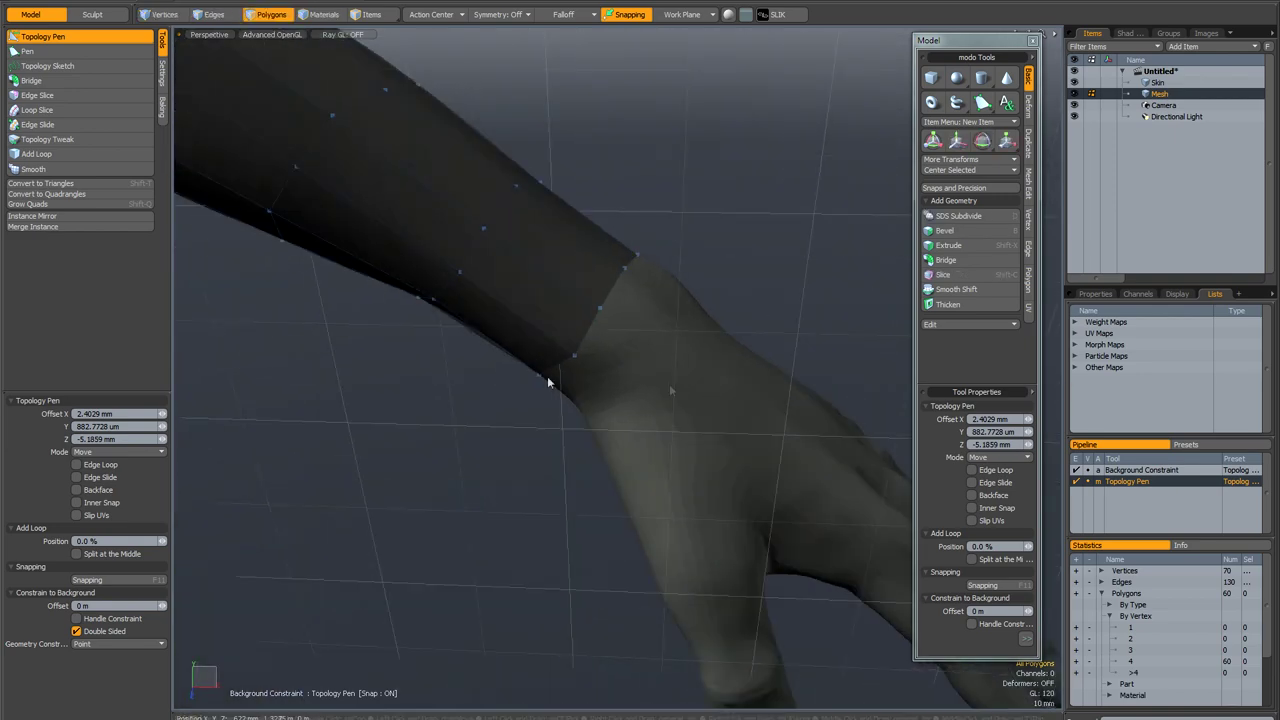
{"action": "left_click", "coordinate": [158, 455]}
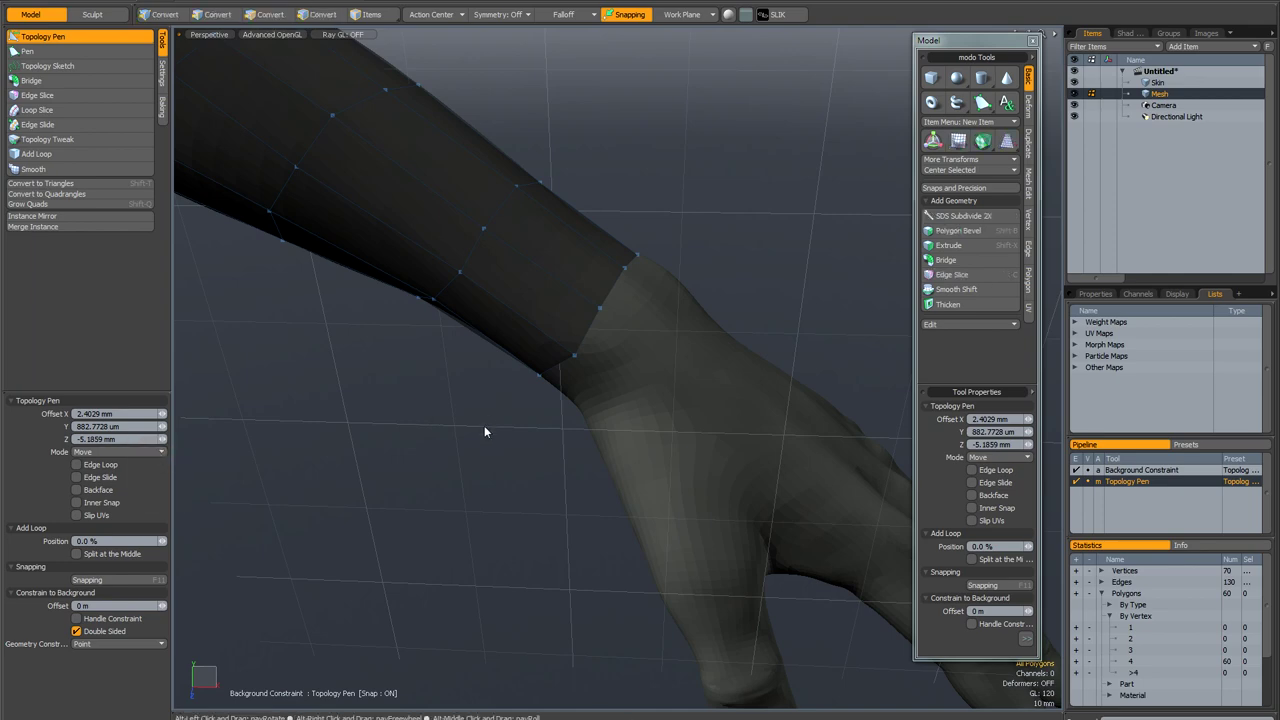
{"action": "mouse_move", "coordinate": [484, 425]}
{"action": "left_mouse_down", "text": "alt"}
{"action": "mouse_move", "coordinate": [423, 409]}
{"action": "mouse_move", "coordinate": [489, 434]}
{"action": "mouse_move", "coordinate": [477, 438]}
{"action": "left_mouse_up", "text": "alt"}
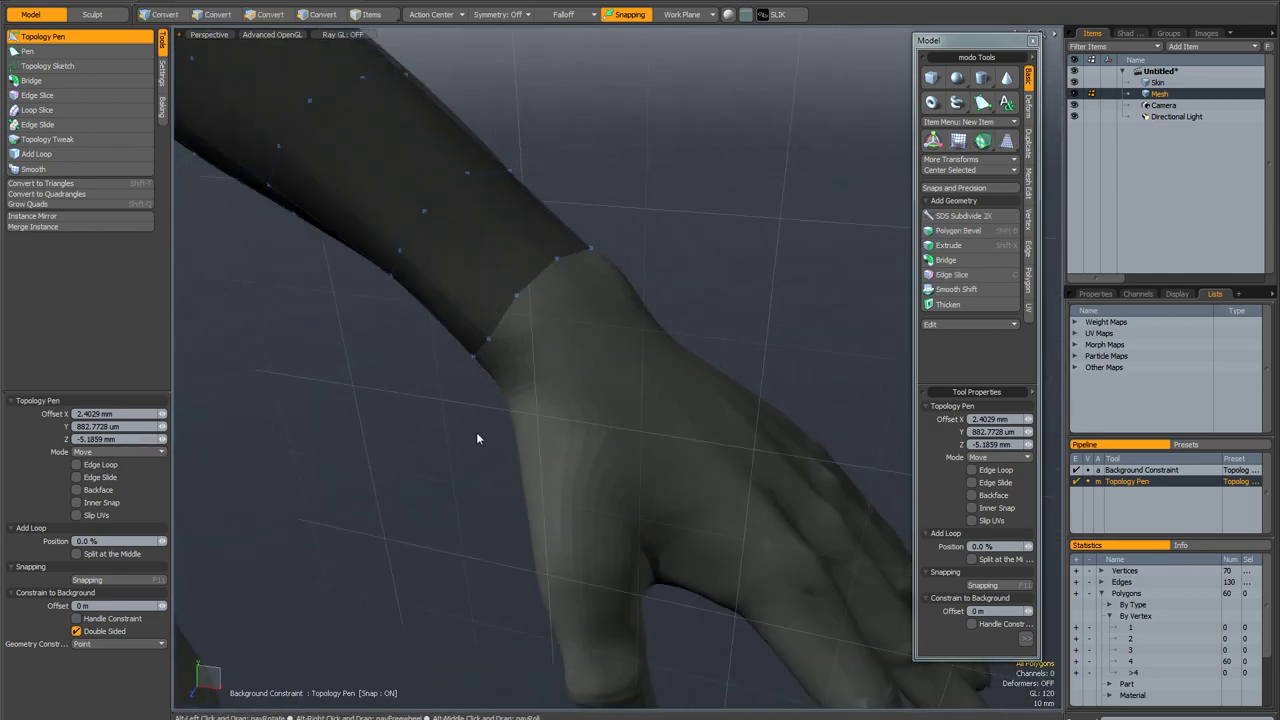
{"action": "left_click", "coordinate": [540, 287]}
{"action": "left_click_drag", "start_coordinate": [540, 283], "coordinate": [610, 272], "text": "shift"}
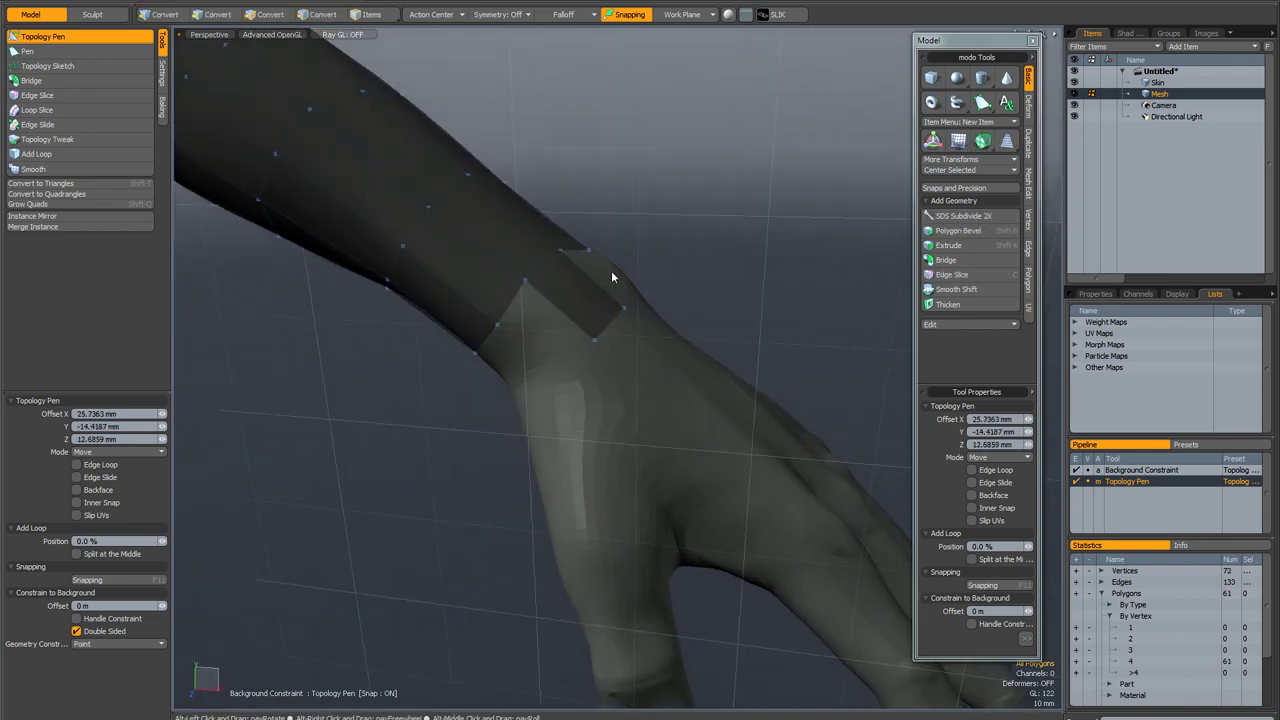
{"action": "left_click", "coordinate": [525, 280]}
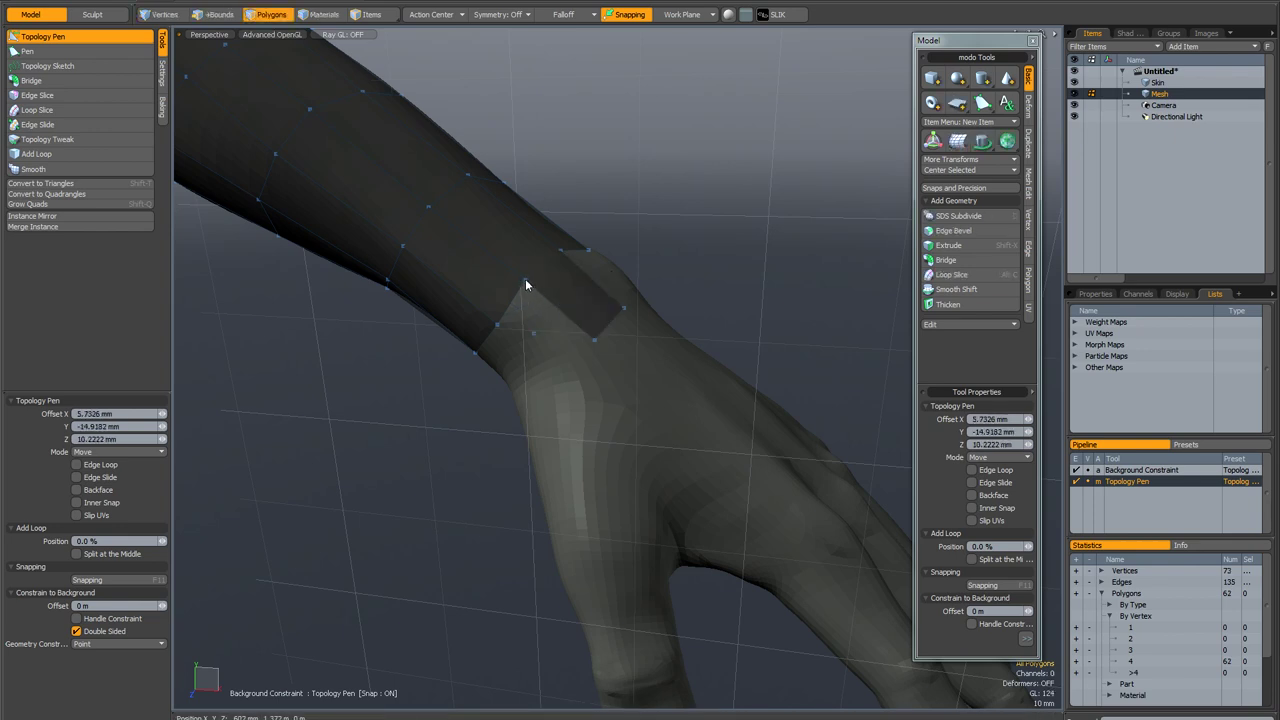
Extend the remaining wrist border loop toward the hand to fill out the new ring of polygons.
{"action": "left_click_drag", "start_coordinate": [549, 266], "coordinate": [531, 356], "text": "alt"}
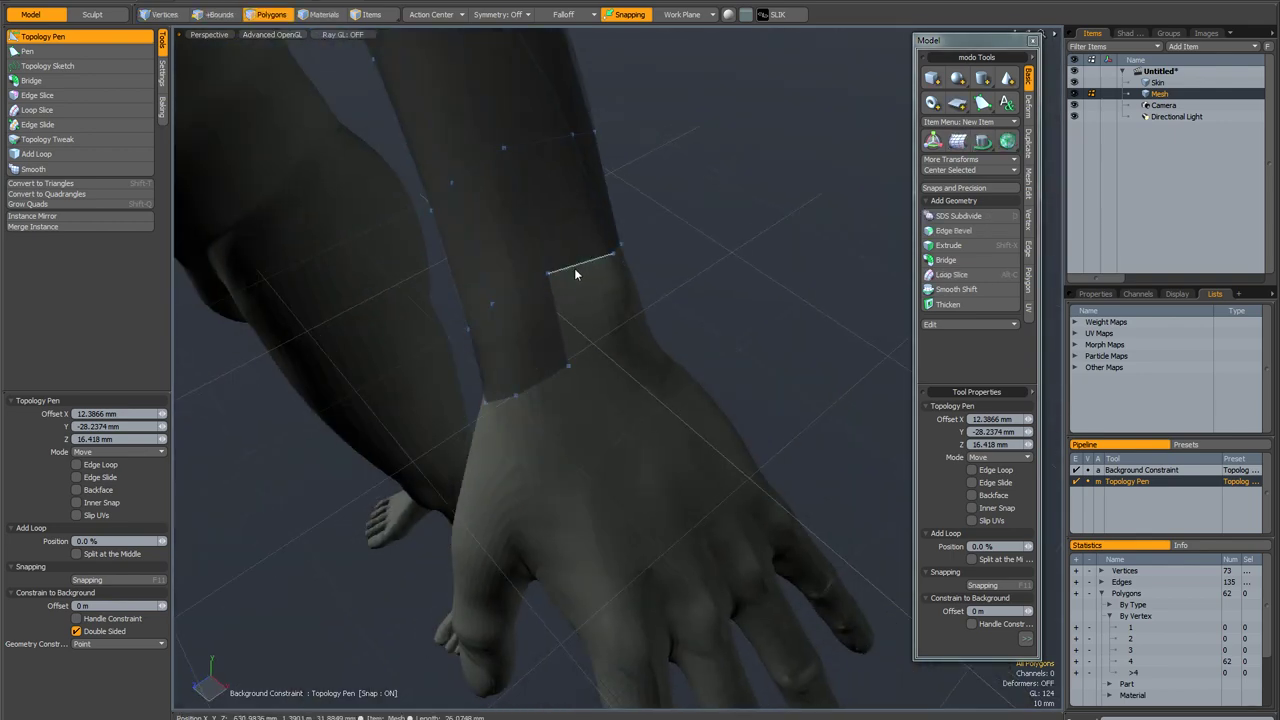
{"action": "right_click_drag", "start_coordinate": [575, 273], "coordinate": [606, 350], "text": "shift"}
{"action": "left_click_drag", "start_coordinate": [571, 259], "coordinate": [590, 240], "text": "alt"}
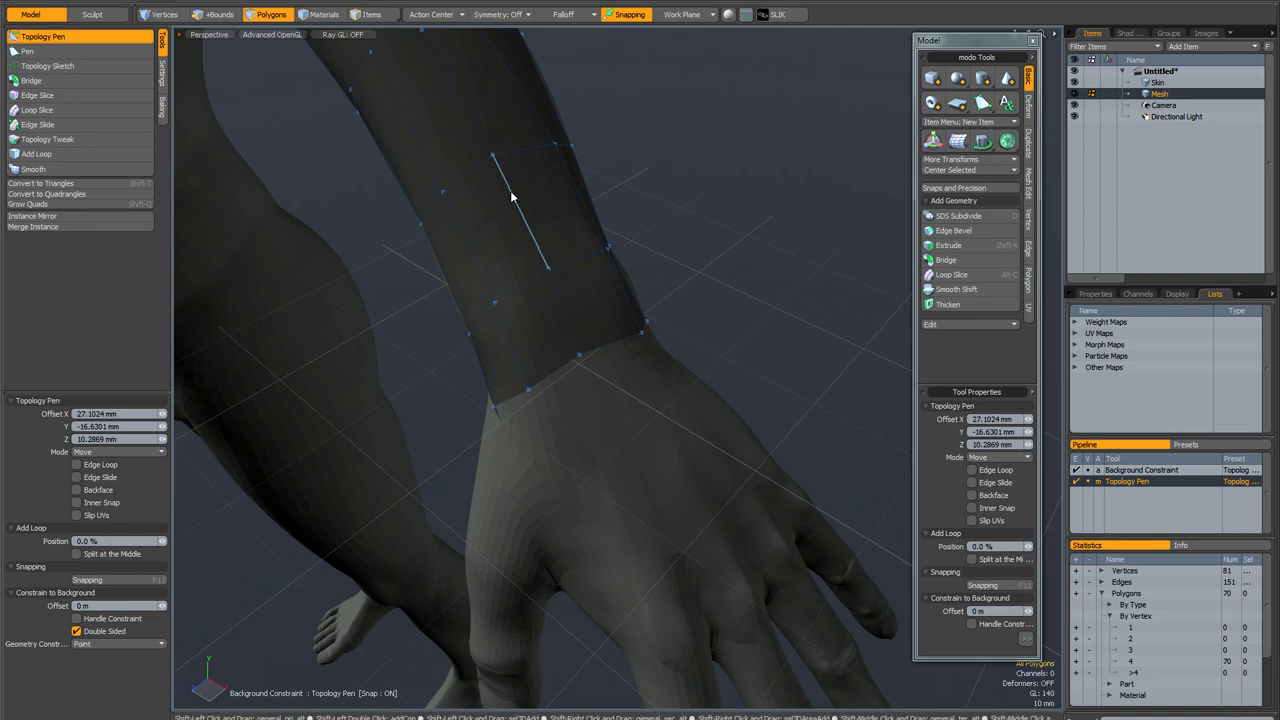
Add two edge loops around the forearm near the wrist, at about 67% and 45% of the picked edges.
{"action": "left_click", "coordinate": [519, 224], "text": "shift"}
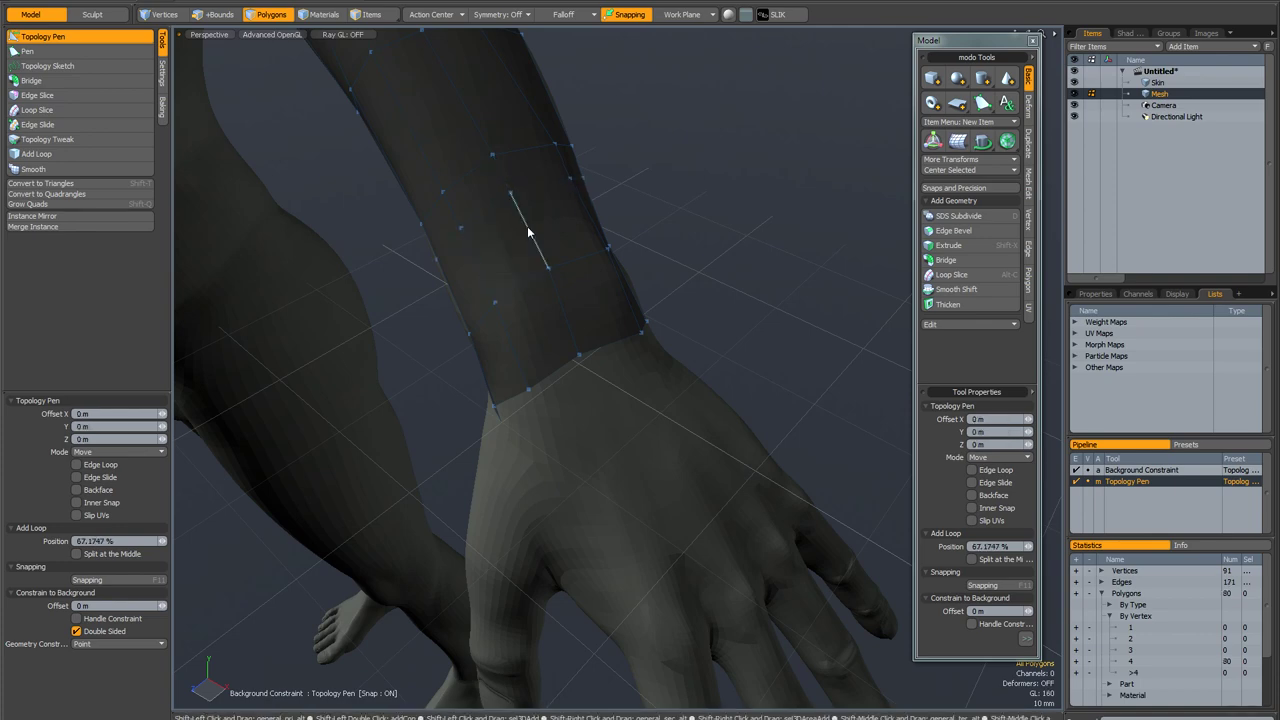
{"action": "left_click", "coordinate": [560, 252], "text": "shift"}
{"action": "mouse_move", "coordinate": [563, 257]}
{"action": "left_mouse_down", "text": "alt"}
{"action": "mouse_move", "coordinate": [594, 212]}
{"action": "mouse_move", "coordinate": [625, 222]}
{"action": "mouse_move", "coordinate": [536, 252]}
{"action": "mouse_move", "coordinate": [500, 226]}
{"action": "mouse_move", "coordinate": [560, 266]}
{"action": "mouse_move", "coordinate": [503, 239]}
{"action": "mouse_move", "coordinate": [548, 252]}
{"action": "left_mouse_up", "text": "alt"}
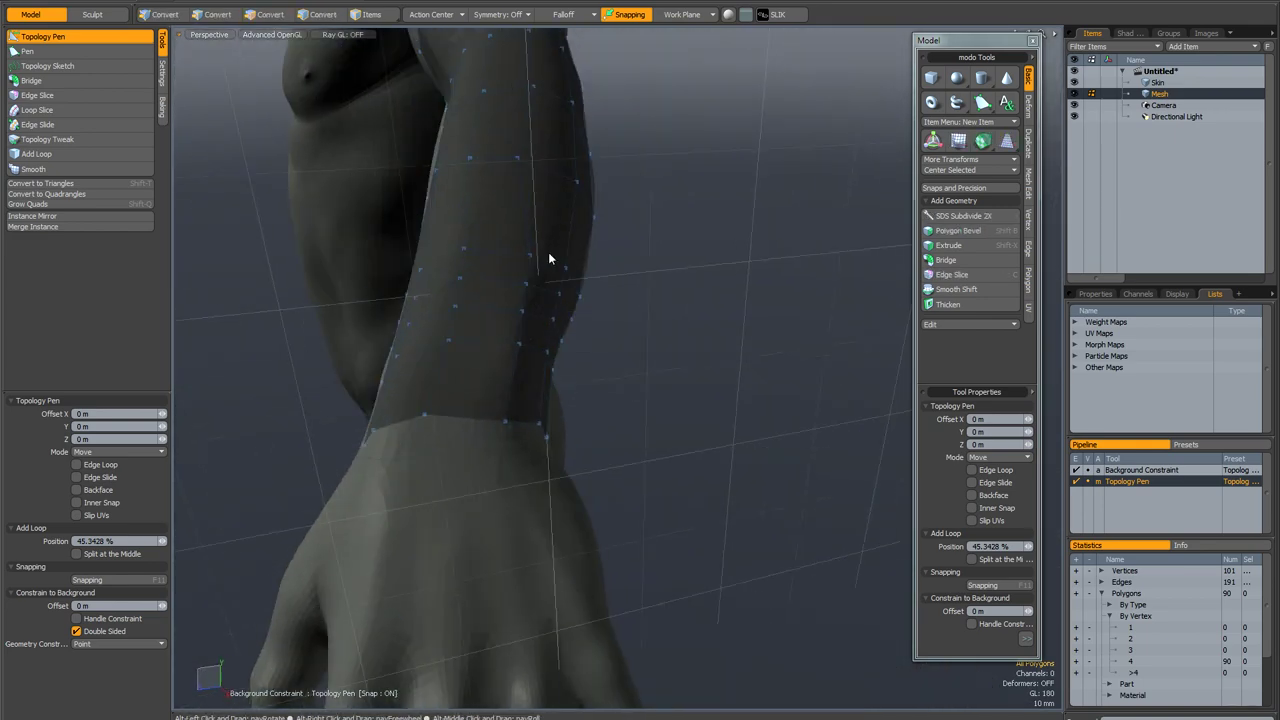
Delete a polygon at the arm mesh's wrist border and remove a forearm edge just above it with the Topology Pen.
{"action": "left_click", "coordinate": [476, 389], "text": "ctrl"}
{"action": "left_click_drag", "start_coordinate": [476, 389], "coordinate": [509, 422], "text": "alt"}
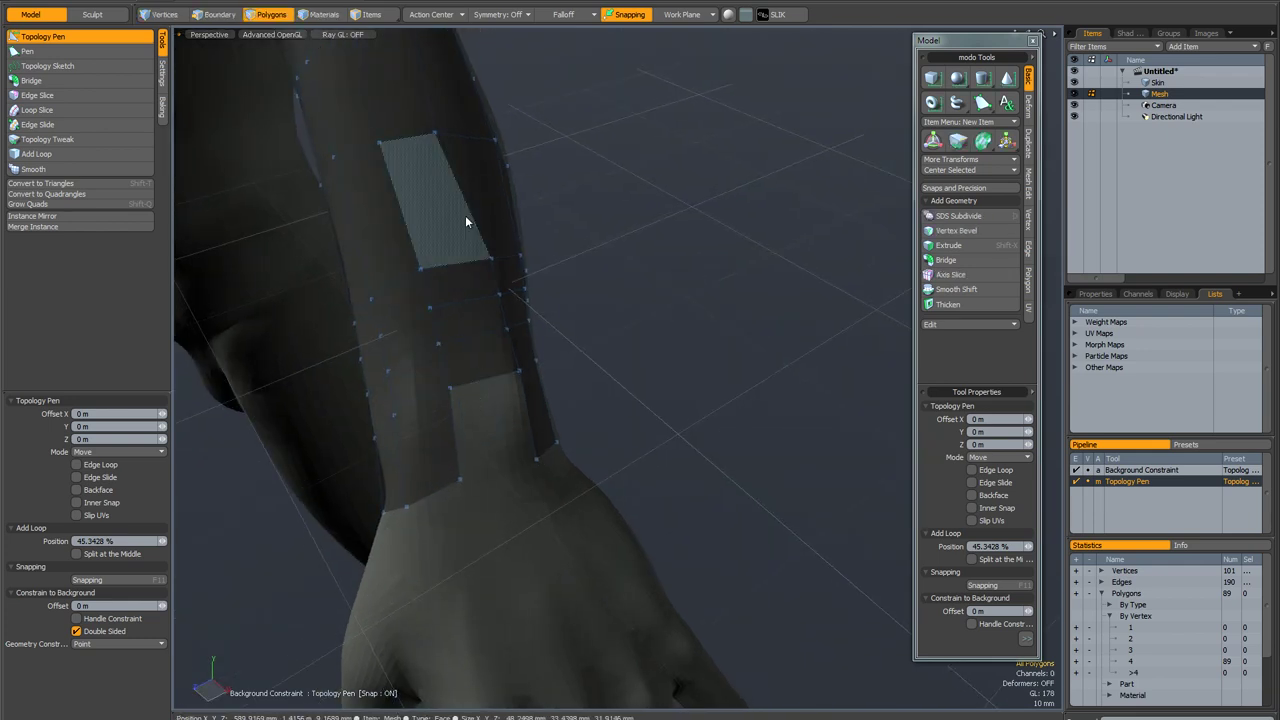
{"action": "left_click", "coordinate": [426, 298], "text": "ctrl"}
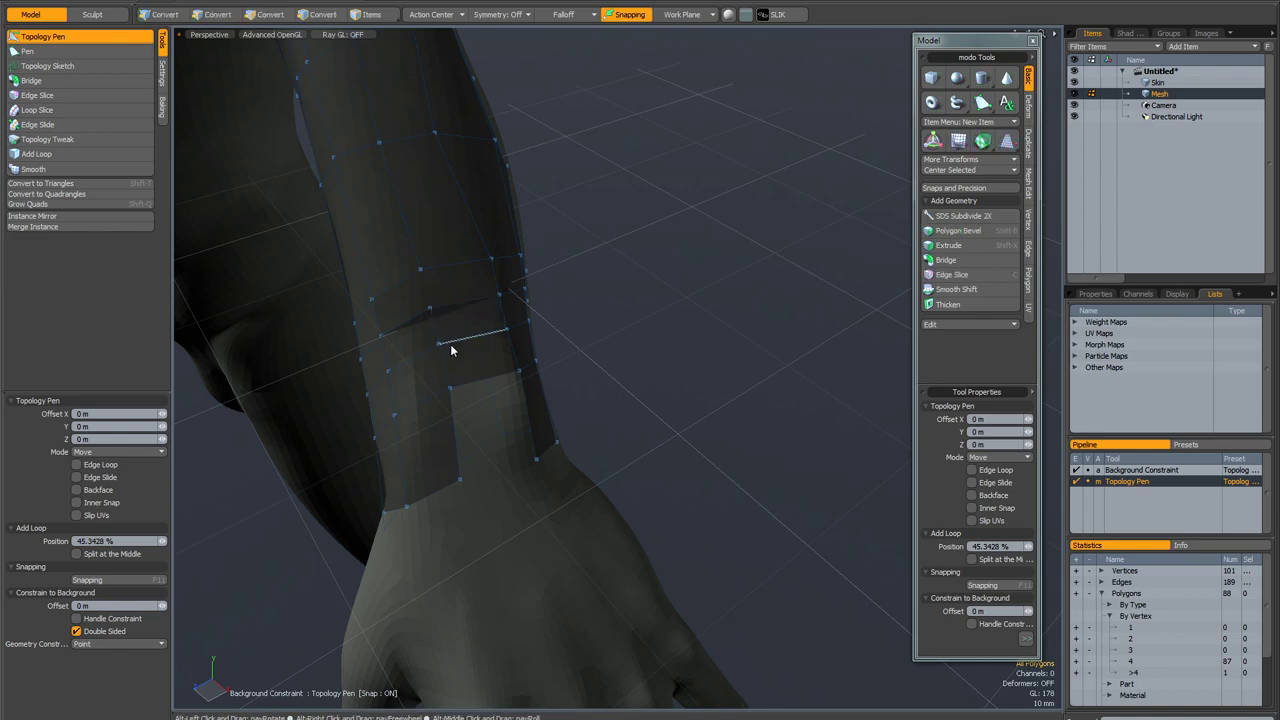
Nudge a vertex above the wrist along the sculpt's surface with the Topology Pen.
{"action": "left_click_drag", "start_coordinate": [451, 349], "coordinate": [451, 296], "text": "alt"}
{"action": "left_click", "coordinate": [430, 329]}
{"action": "scroll", "coordinate": [422, 338], "scroll_direction": "up", "scroll_amount": 2}
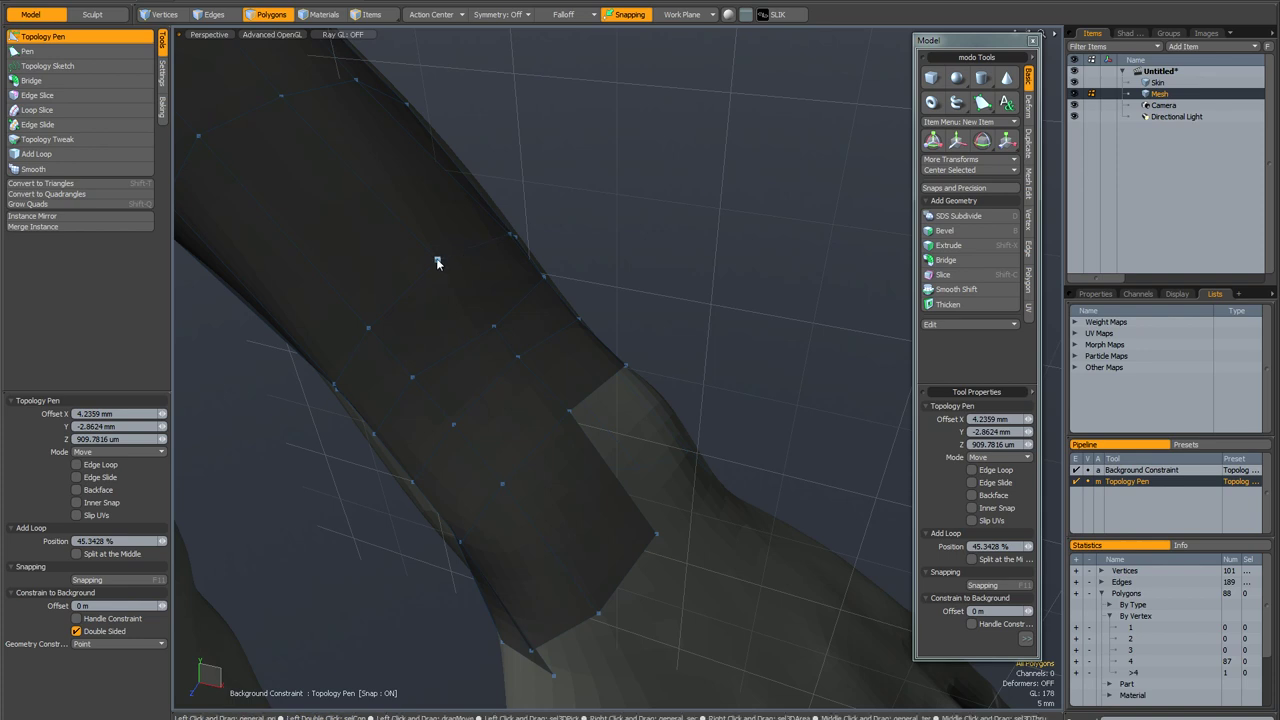
{"action": "left_click_drag", "start_coordinate": [437, 261], "coordinate": [436, 258]}
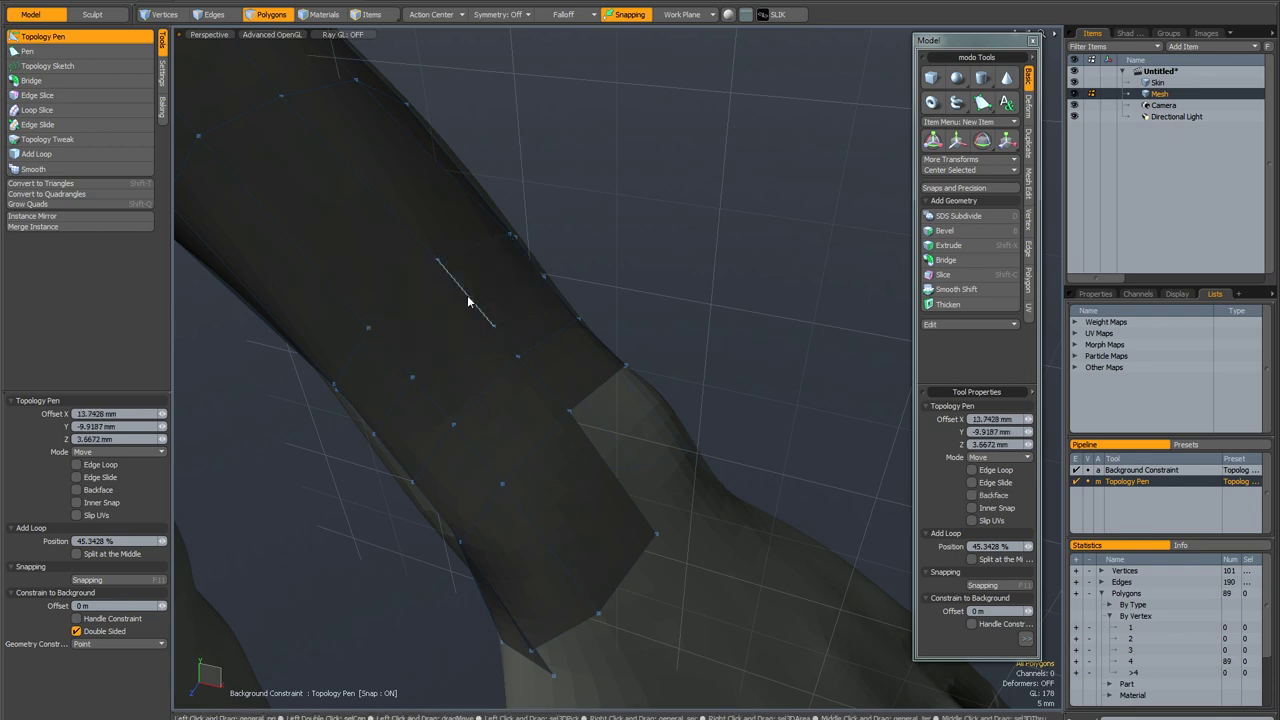
{"action": "left_click_drag", "start_coordinate": [490, 307], "coordinate": [476, 288], "text": "alt"}
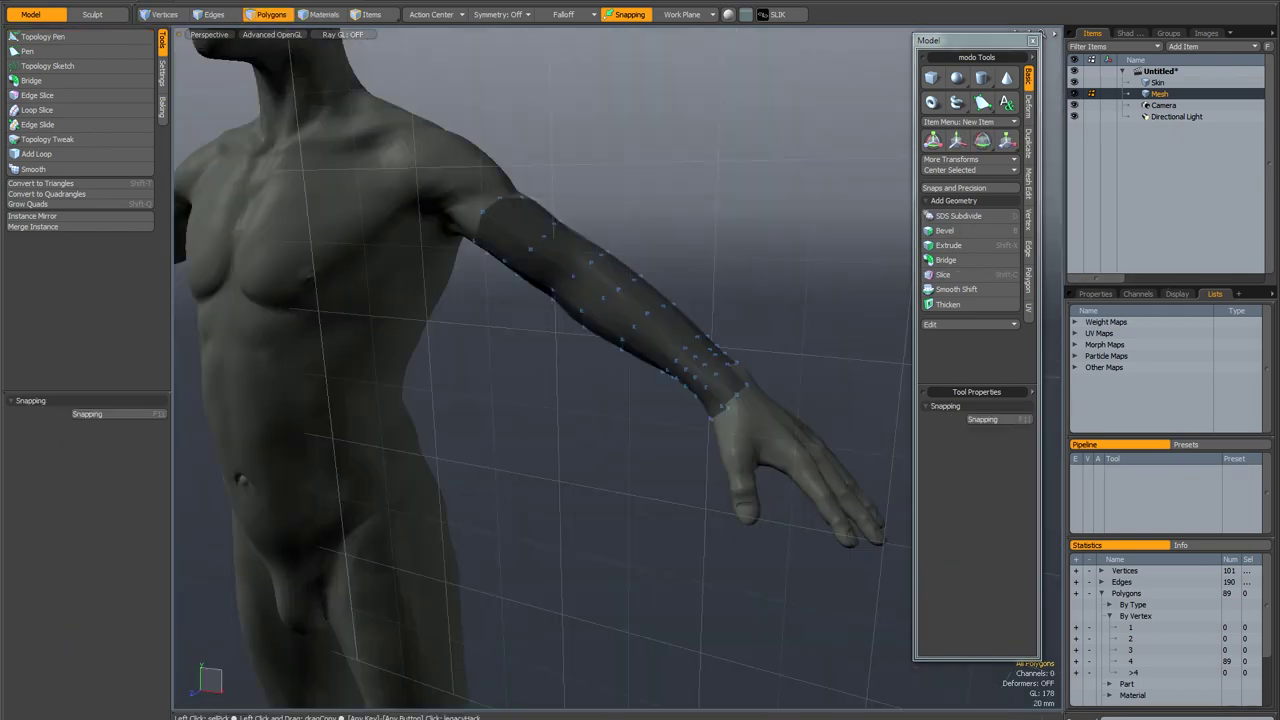
Examine the arm mesh on the sculpted figure from several angles and distances.
{"action": "scroll", "coordinate": [722, 310], "scroll_direction": "down", "scroll_amount": 2}
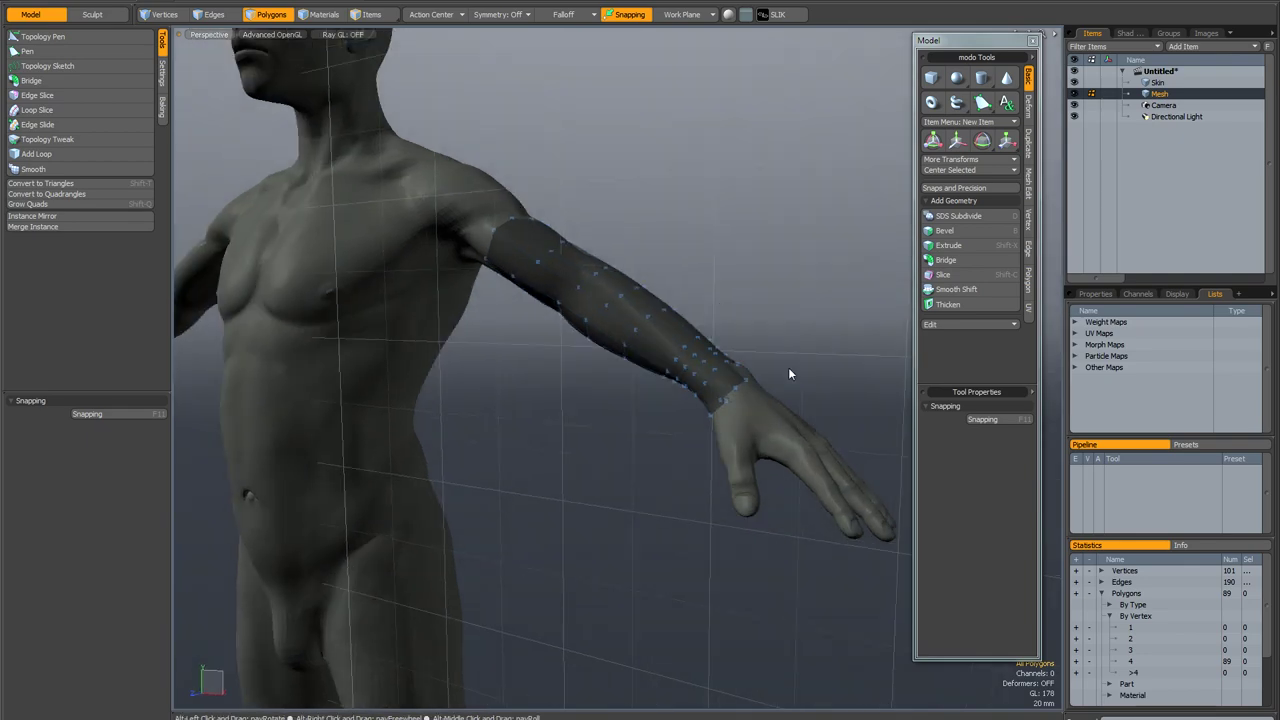
{"action": "mouse_move", "coordinate": [788, 367]}
{"action": "left_mouse_down", "text": "alt"}
{"action": "mouse_move", "coordinate": [722, 180]}
{"action": "mouse_move", "coordinate": [757, 289]}
{"action": "mouse_move", "coordinate": [771, 409]}
{"action": "mouse_move", "coordinate": [734, 277]}
{"action": "mouse_move", "coordinate": [814, 363]}
{"action": "mouse_move", "coordinate": [774, 331]}
{"action": "mouse_move", "coordinate": [706, 166]}
{"action": "mouse_move", "coordinate": [781, 366]}
{"action": "left_mouse_up", "text": "alt"}
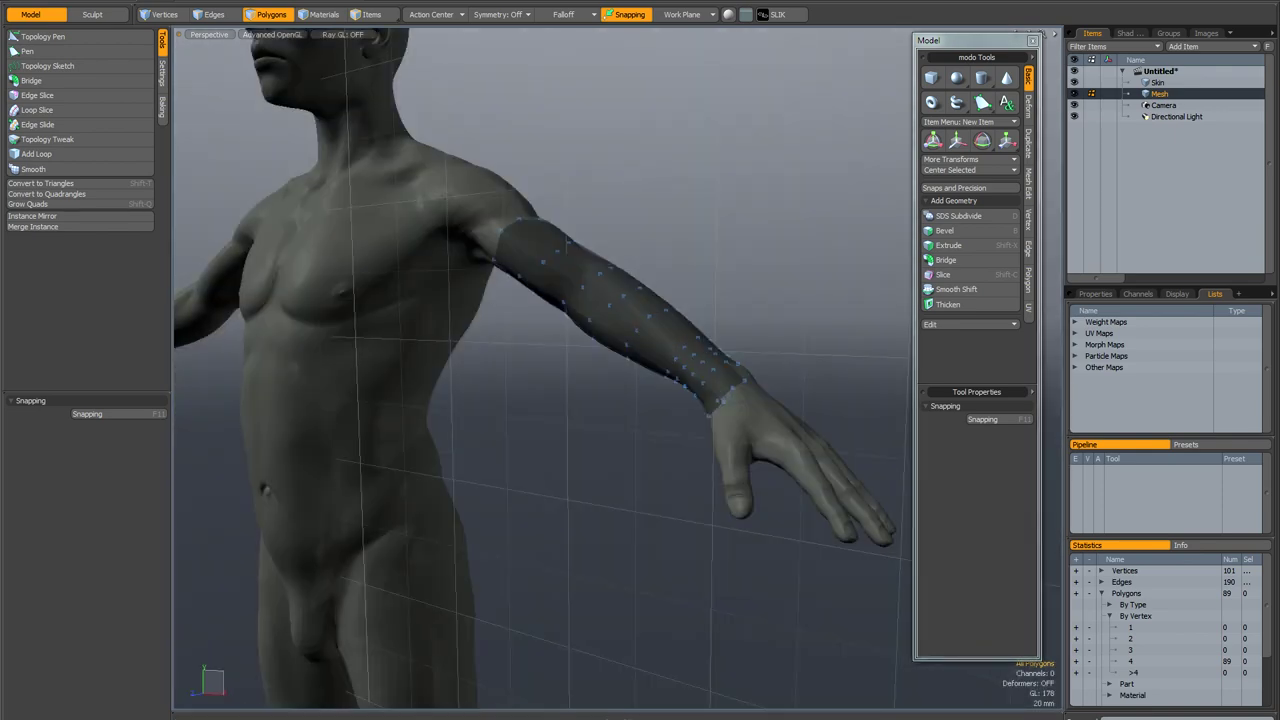
{"action": "left_click_drag", "start_coordinate": [674, 329], "coordinate": [700, 409], "text": "alt"}
{"action": "scroll", "coordinate": [695, 314], "scroll_direction": "up", "scroll_amount": 5}
{"action": "mouse_move", "coordinate": [709, 271]}
{"action": "left_mouse_down", "text": "alt"}
{"action": "mouse_move", "coordinate": [747, 395]}
{"action": "mouse_move", "coordinate": [684, 267]}
{"action": "left_mouse_up", "text": "alt"}
{"action": "scroll", "coordinate": [664, 235], "scroll_direction": "down", "scroll_amount": 5}
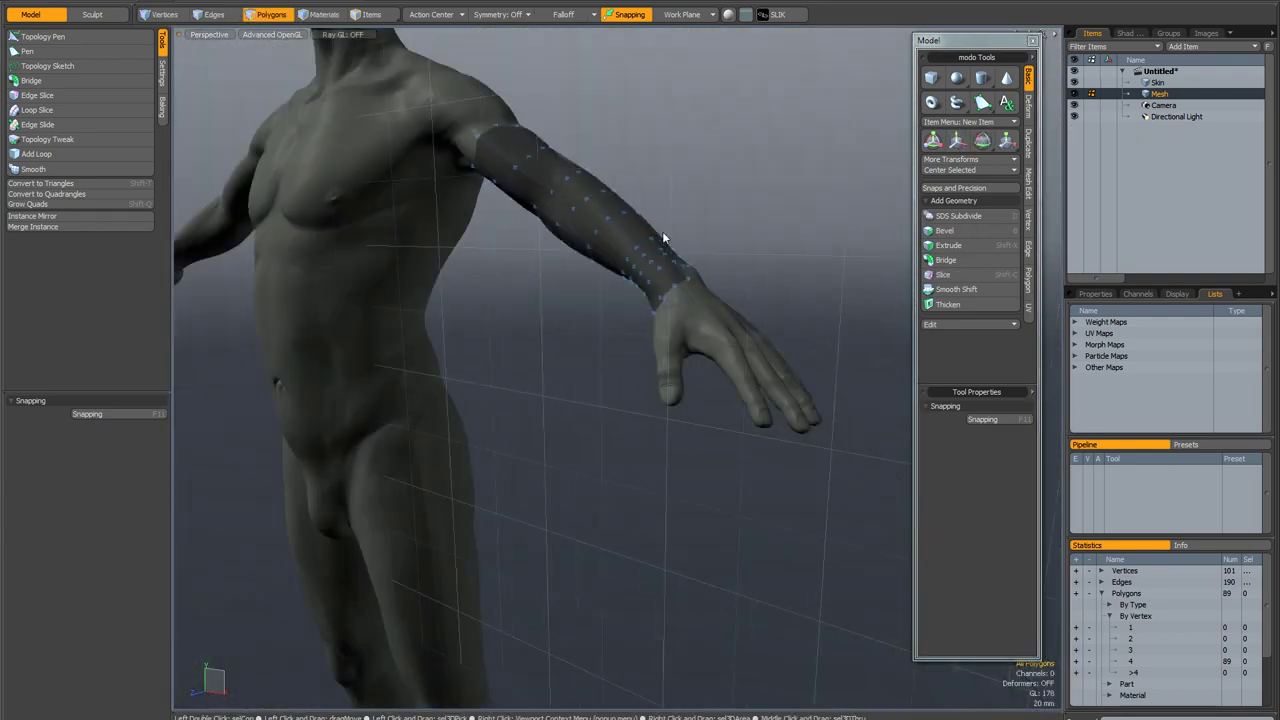
{"action": "left_click_drag", "start_coordinate": [664, 177], "coordinate": [729, 220], "text": "alt+shift"}
{"action": "scroll", "coordinate": [678, 241], "scroll_direction": "down", "scroll_amount": 5}
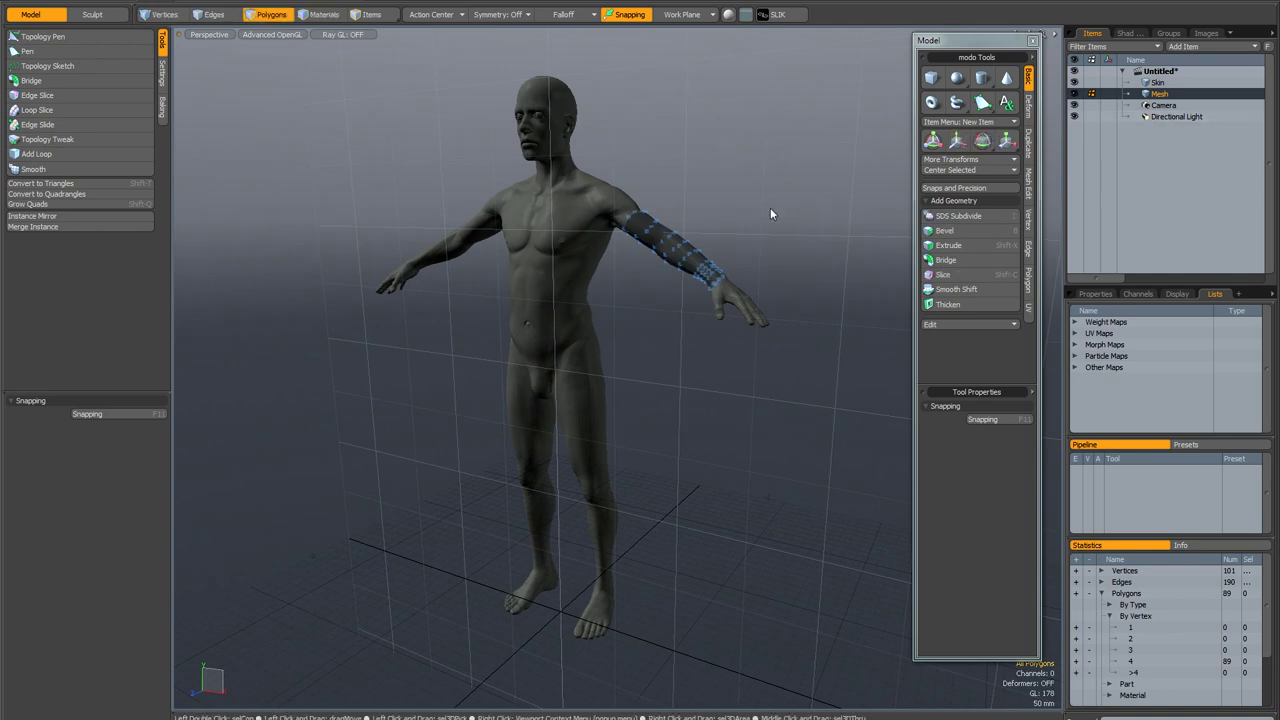
Enable Show Lights for the viewport and hide the existing Directional Light.
{"action": "key", "text": "o"}
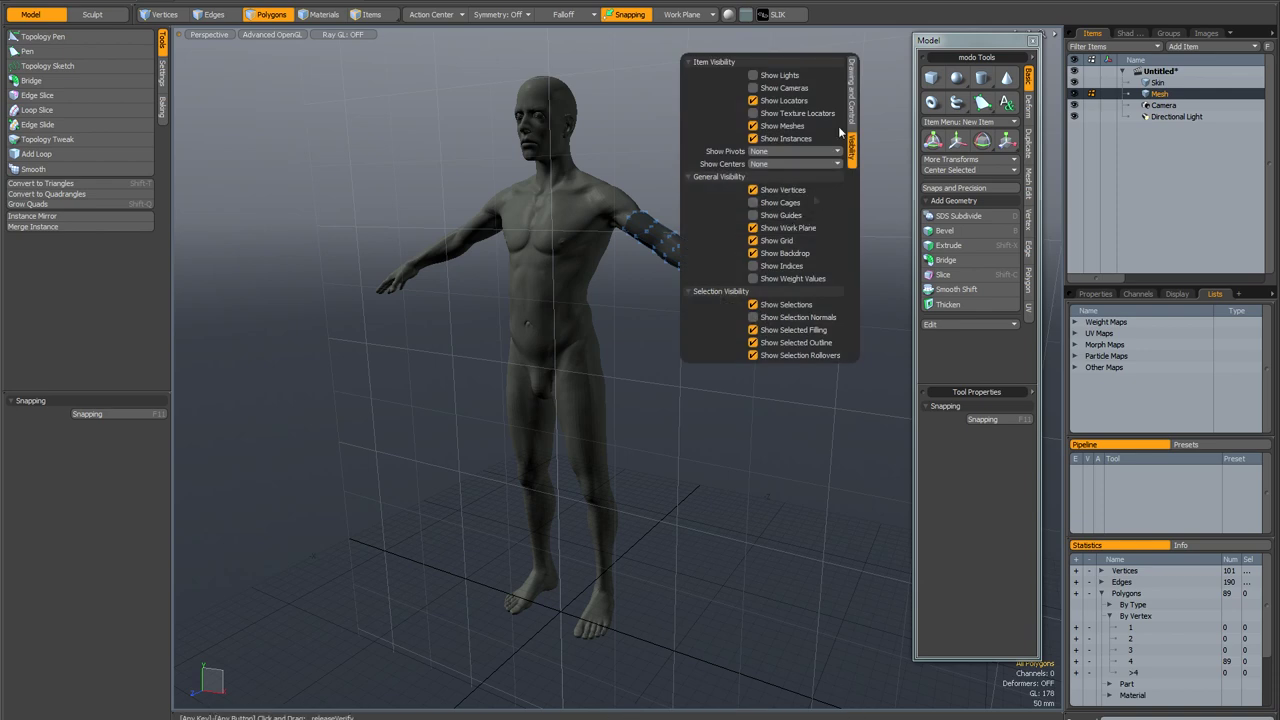
{"action": "left_click", "coordinate": [753, 76]}
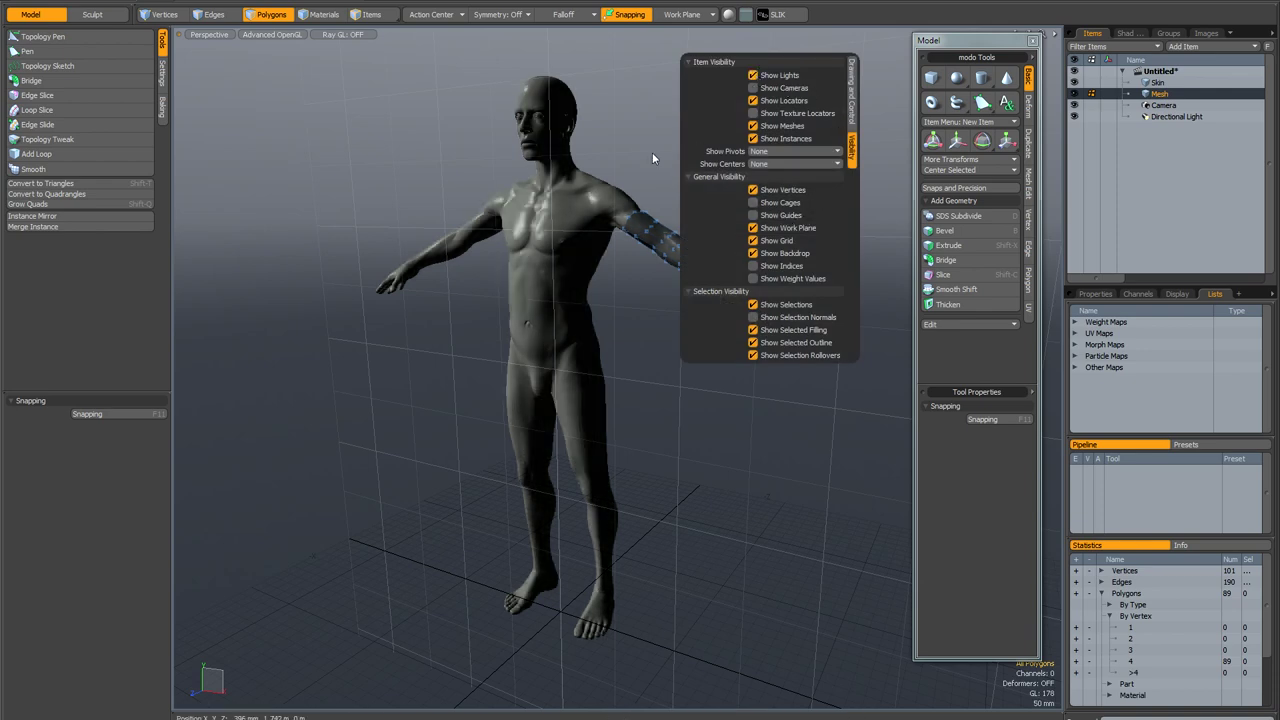
{"action": "left_click_drag", "start_coordinate": [682, 172], "coordinate": [767, 212], "text": "alt"}
{"action": "left_click", "coordinate": [1074, 116]}
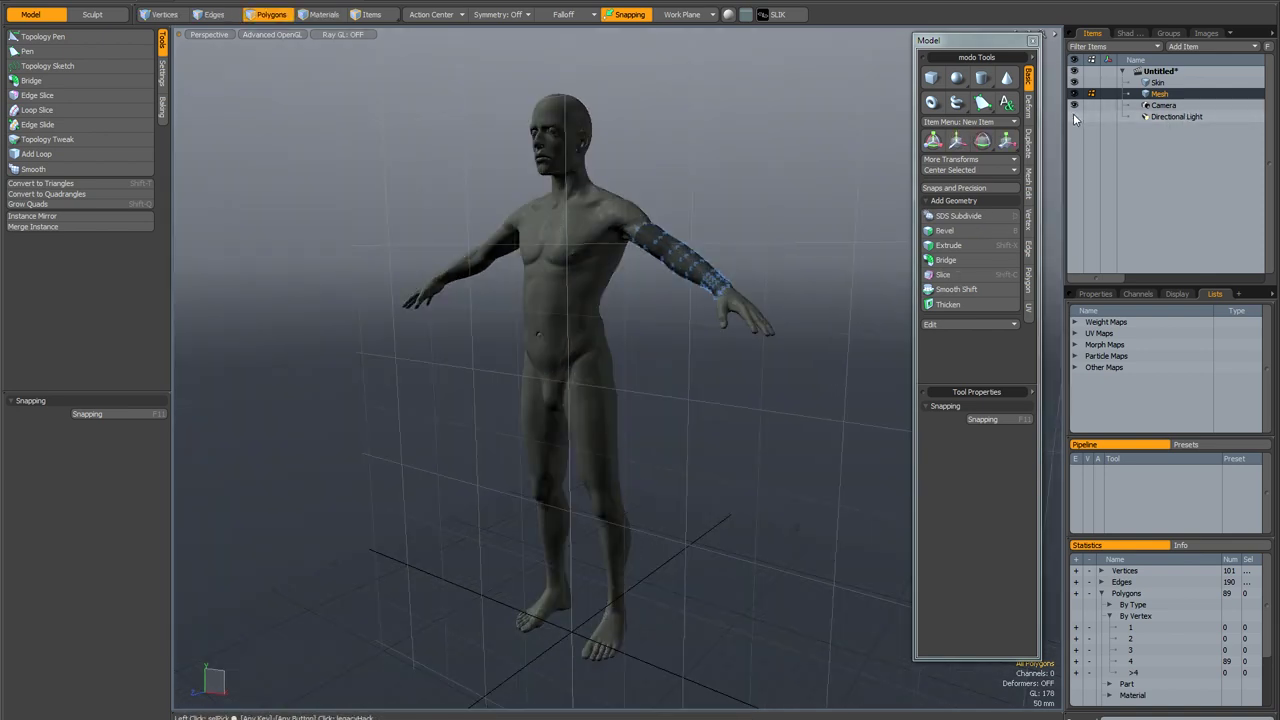
Add a new directional light to the scene.
{"action": "left_click", "coordinate": [1198, 46]}
{"action": "mouse_move", "coordinate": [1200, 54]}
{"action": "mouse_move", "coordinate": [1190, 146]}
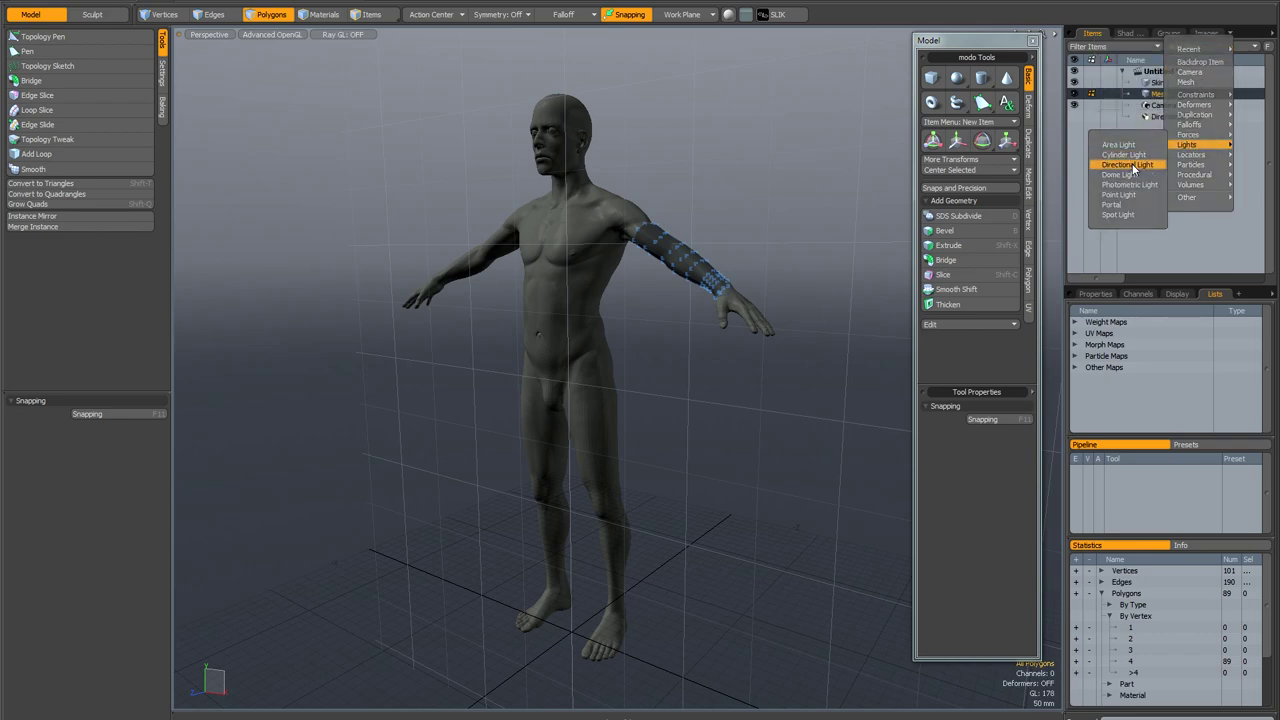
{"action": "left_click", "coordinate": [1128, 164]}
{"action": "mouse_move", "coordinate": [679, 514]}
{"action": "left_mouse_down", "text": "alt+shift"}
{"action": "mouse_move", "coordinate": [674, 446]}
{"action": "mouse_move", "coordinate": [670, 511]}
{"action": "left_mouse_up", "text": "alt+shift"}
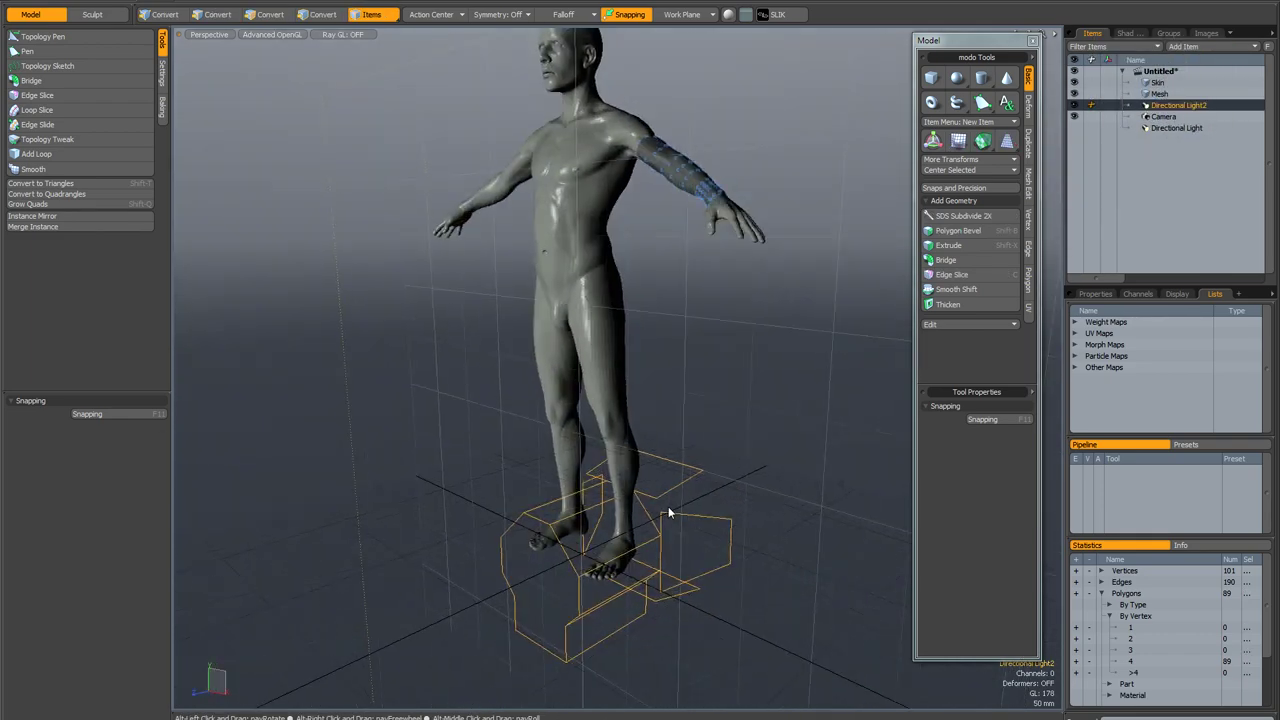
Set the new directional light's display size to 0.2.
{"action": "left_click", "coordinate": [1167, 293]}
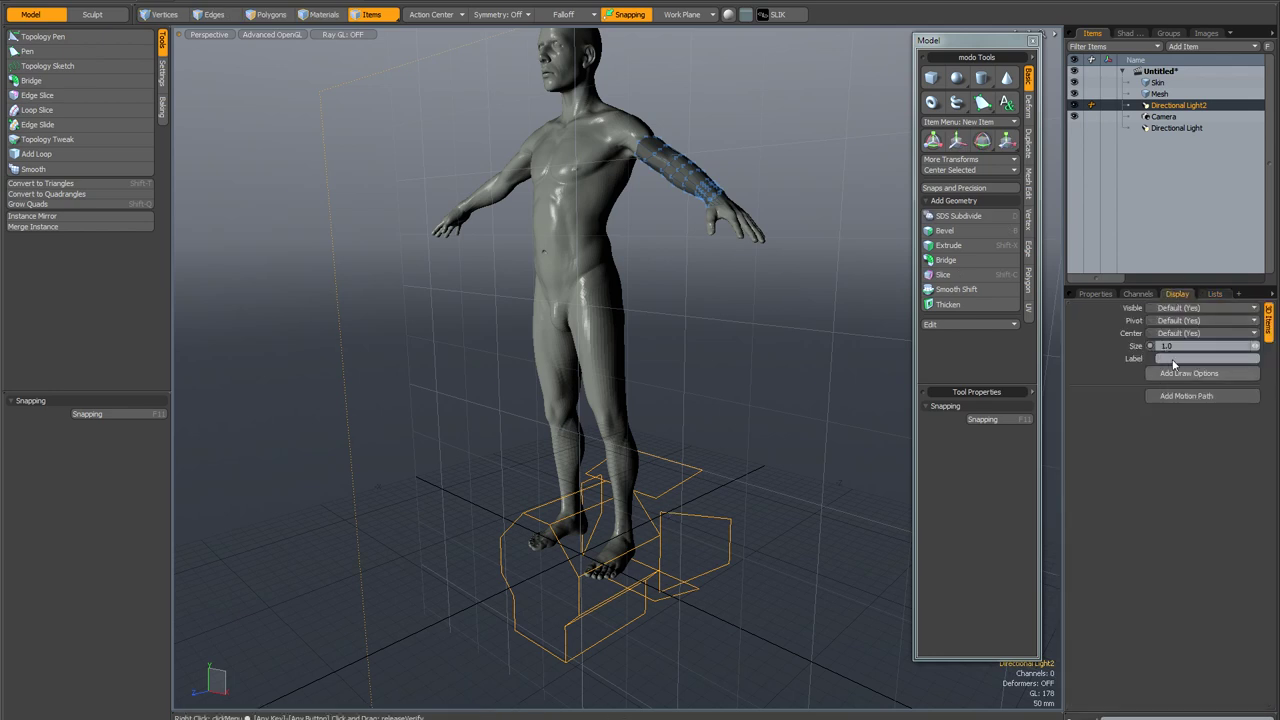
{"action": "type", "text": "0.2"}
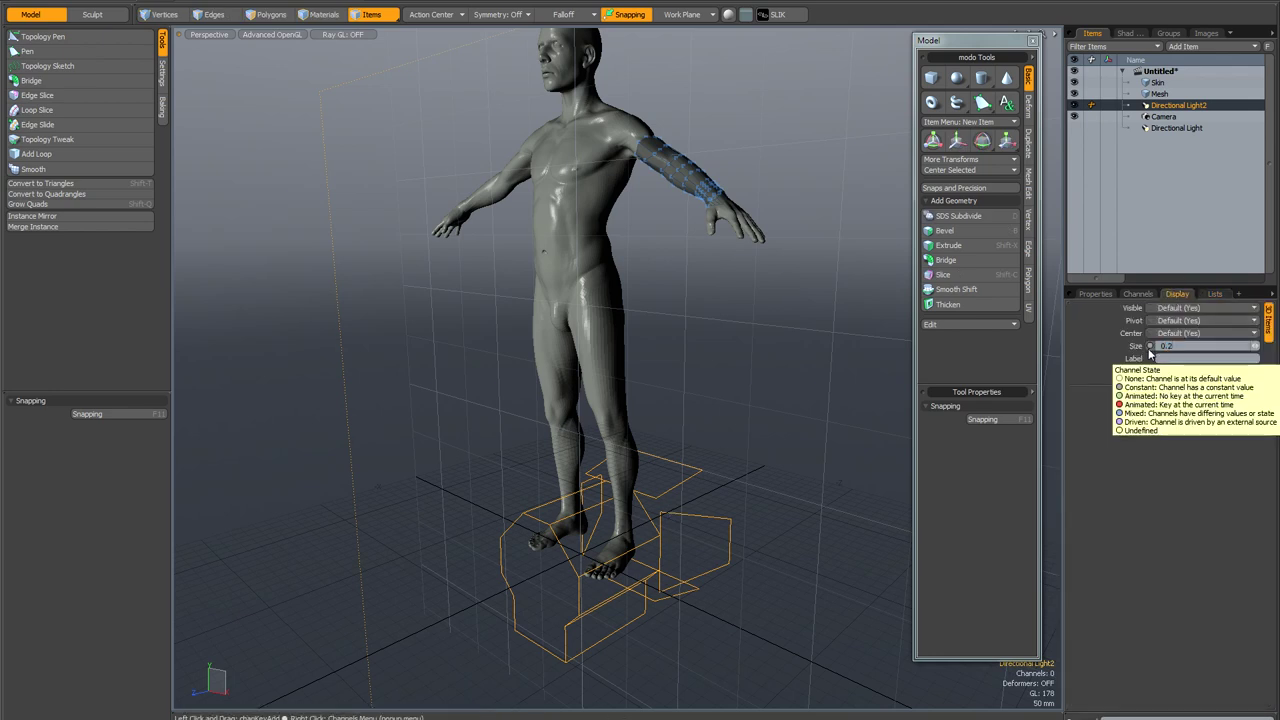
{"action": "key", "text": "Return"}
{"action": "left_click_drag", "start_coordinate": [622, 466], "coordinate": [610, 371], "text": "alt+shift"}
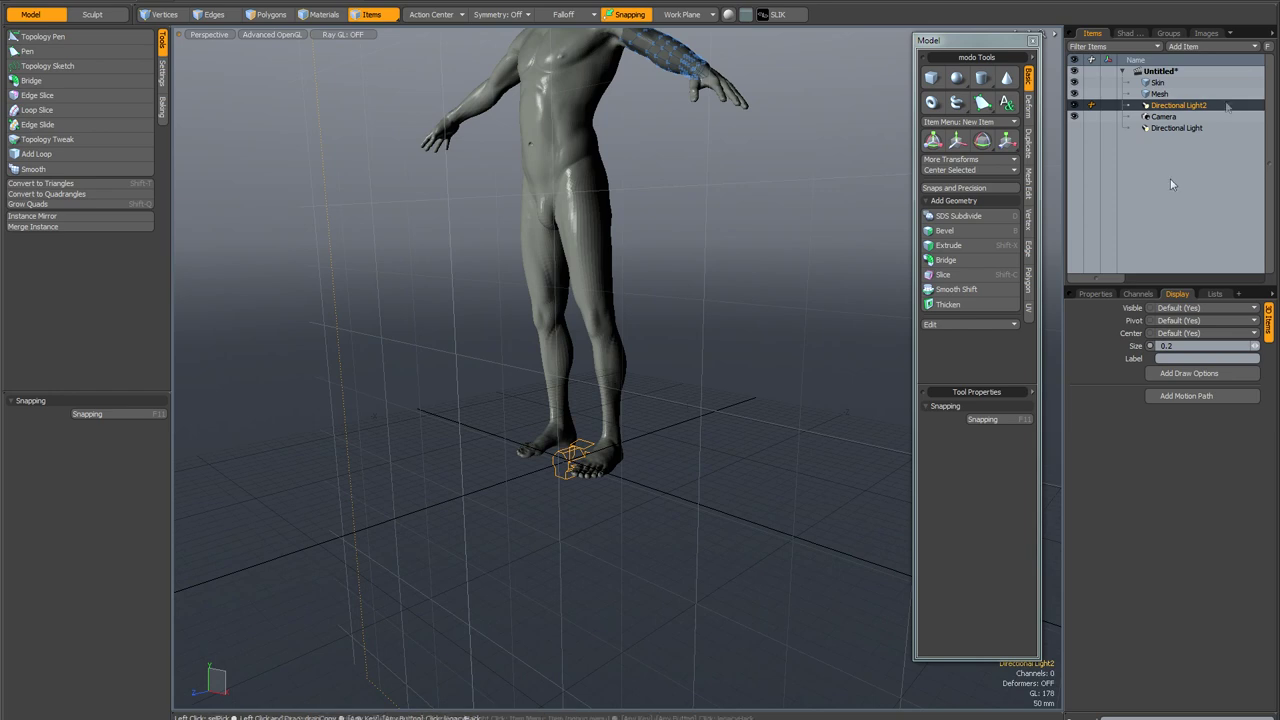
Duplicate the new directional light and rotate the copy to 90° about the X axis.
{"action": "right_click", "coordinate": [1181, 105]}
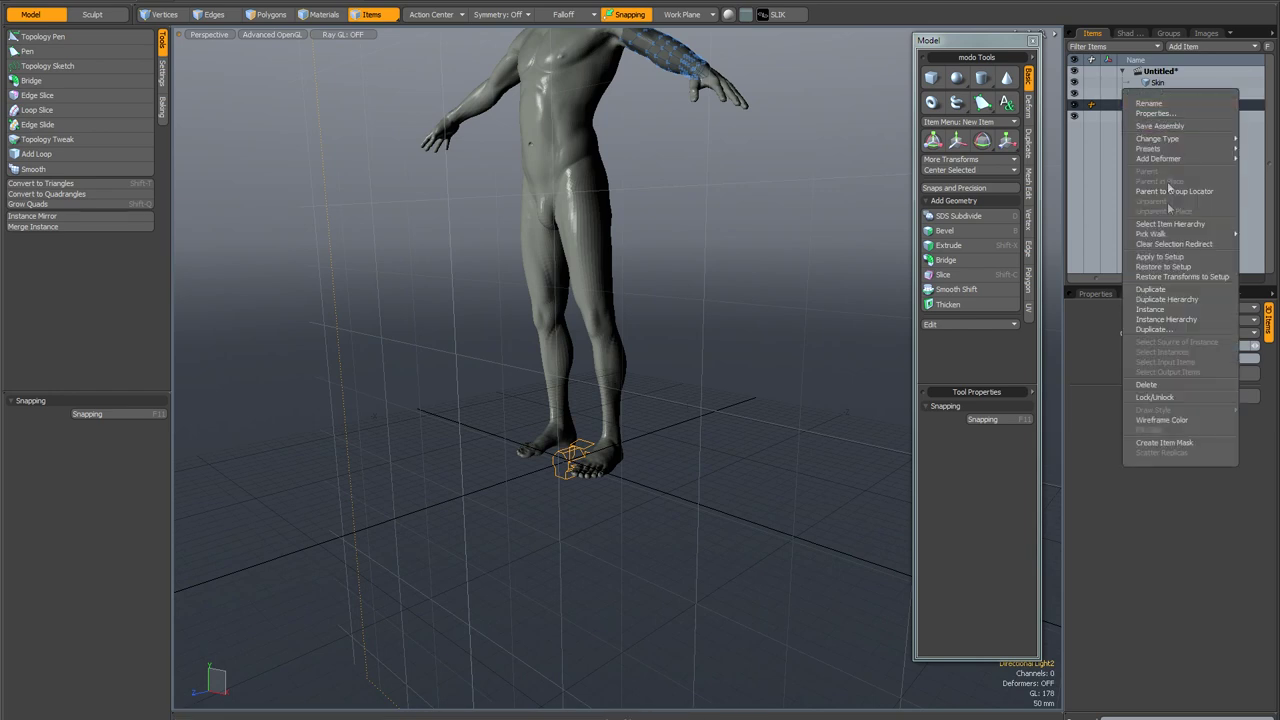
{"action": "left_click", "coordinate": [1160, 290]}
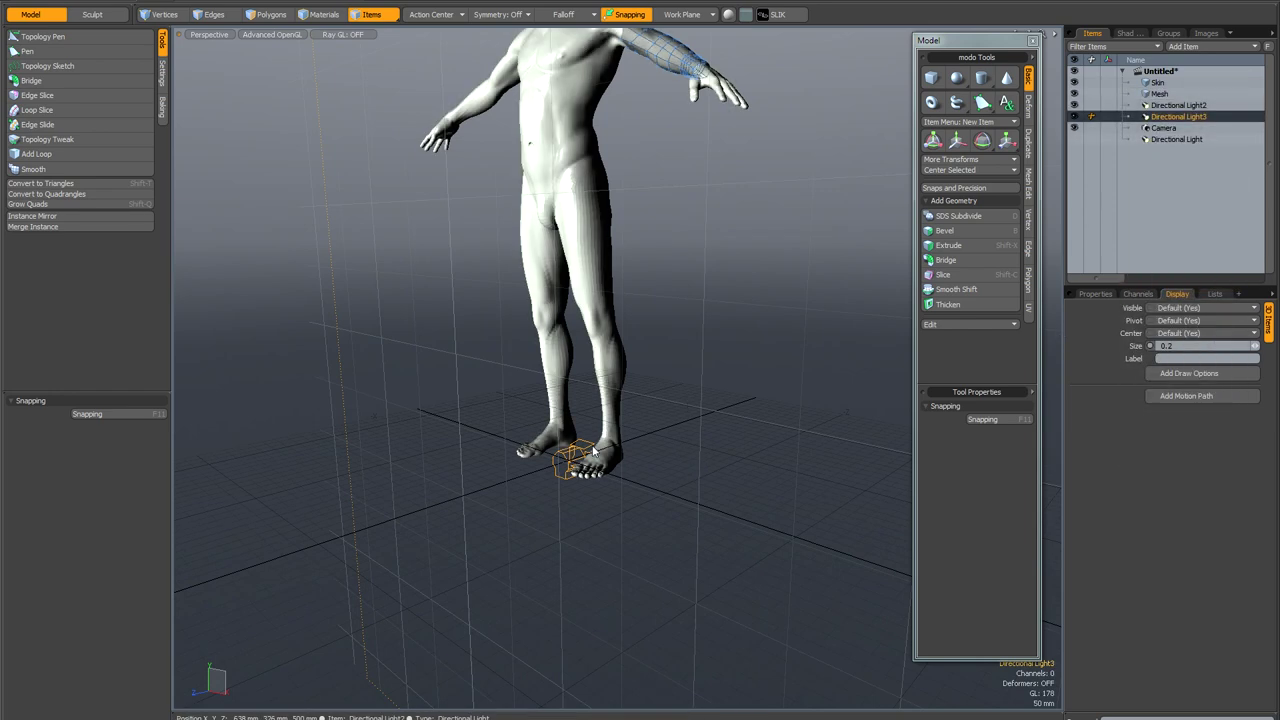
{"action": "key", "text": "e"}
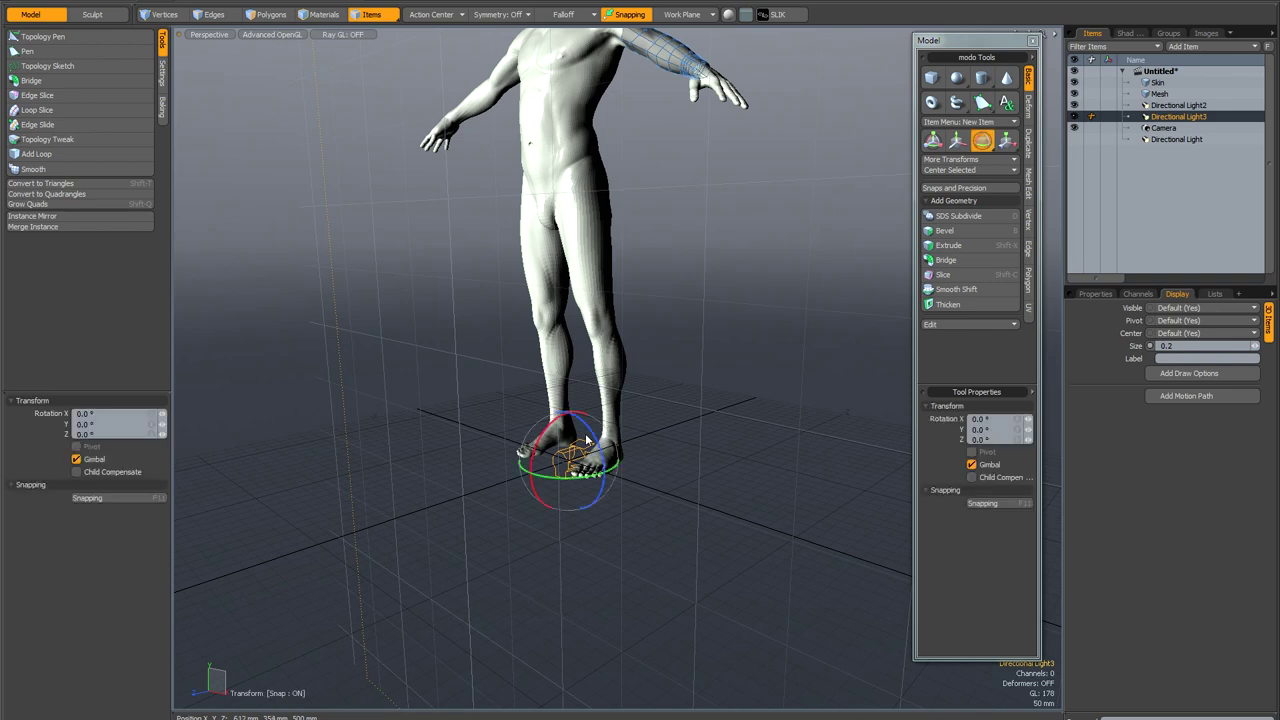
{"action": "left_click_drag", "start_coordinate": [548, 435], "coordinate": [588, 496]}
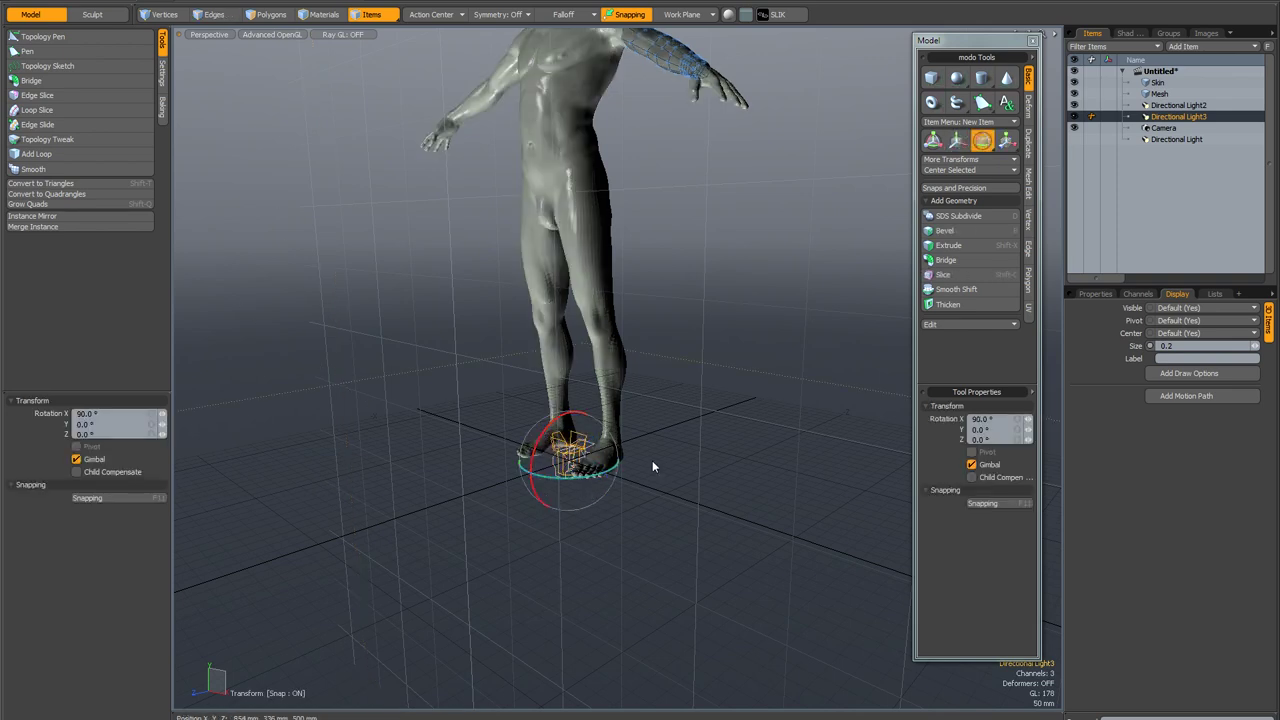
{"action": "key", "text": "q"}
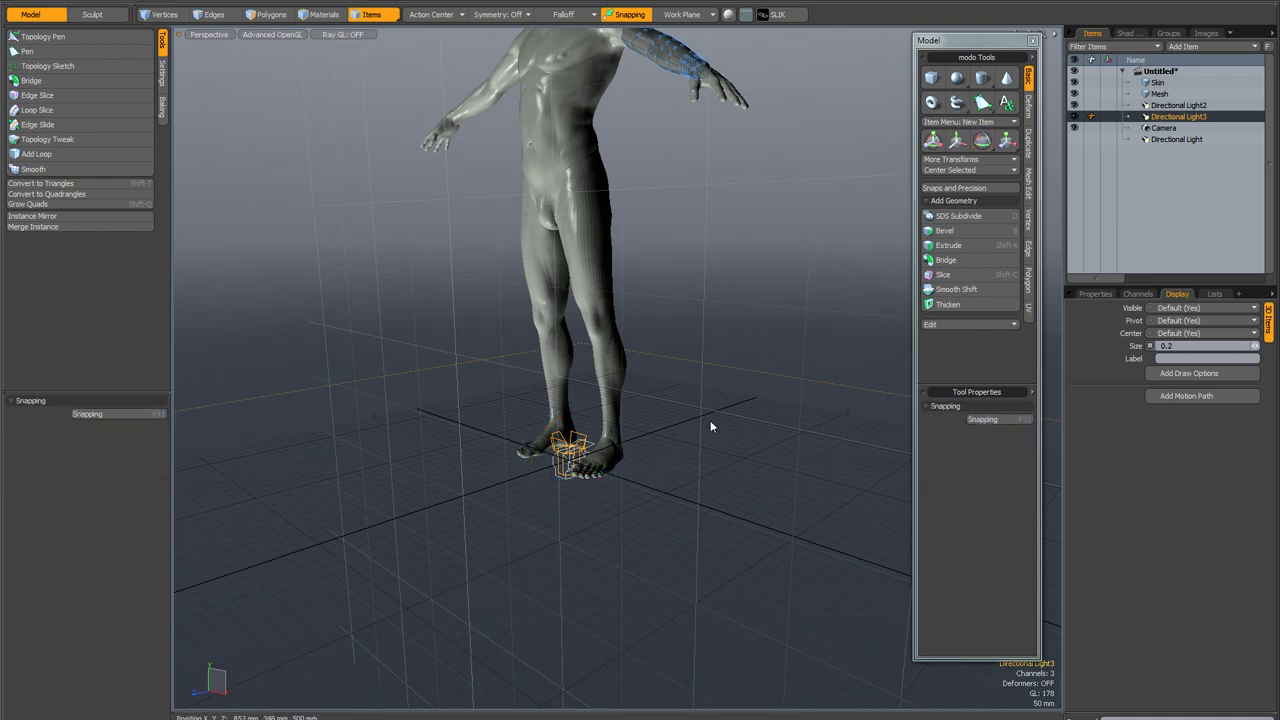
Duplicate the 90° directional light and rotate the copy further about the X axis.
{"action": "right_click", "coordinate": [1167, 116]}
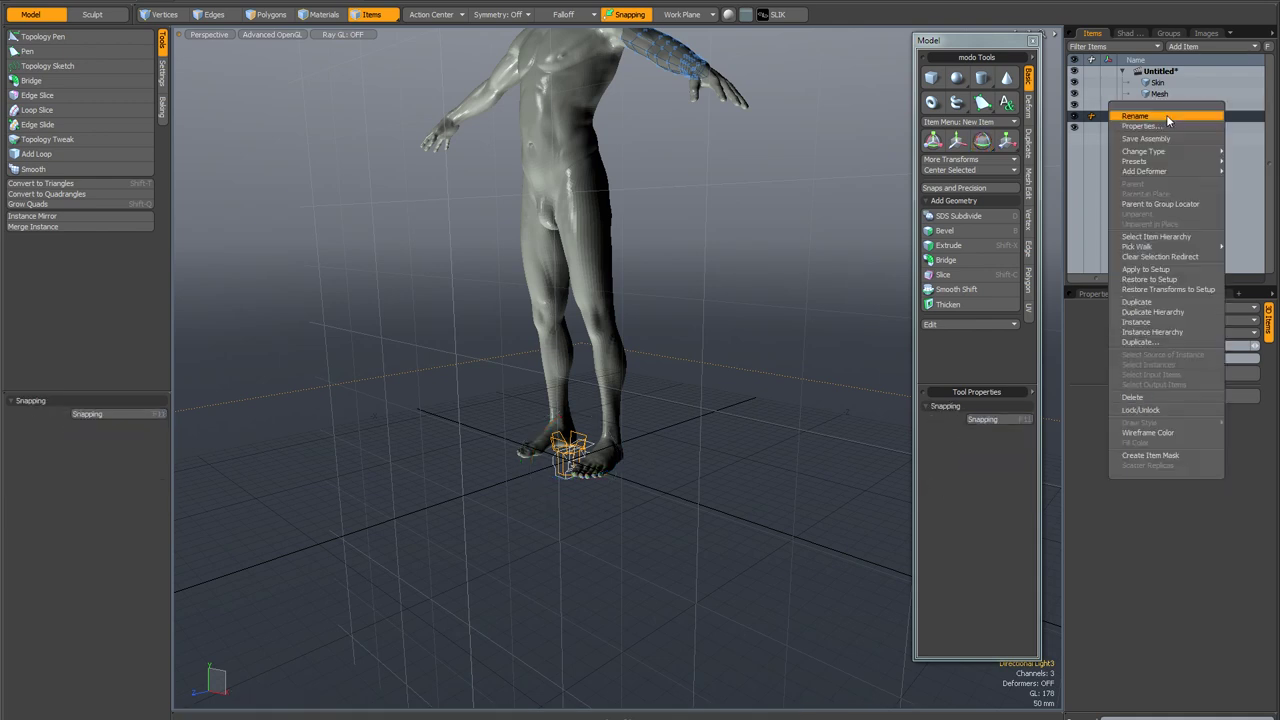
{"action": "left_click", "coordinate": [1151, 303]}
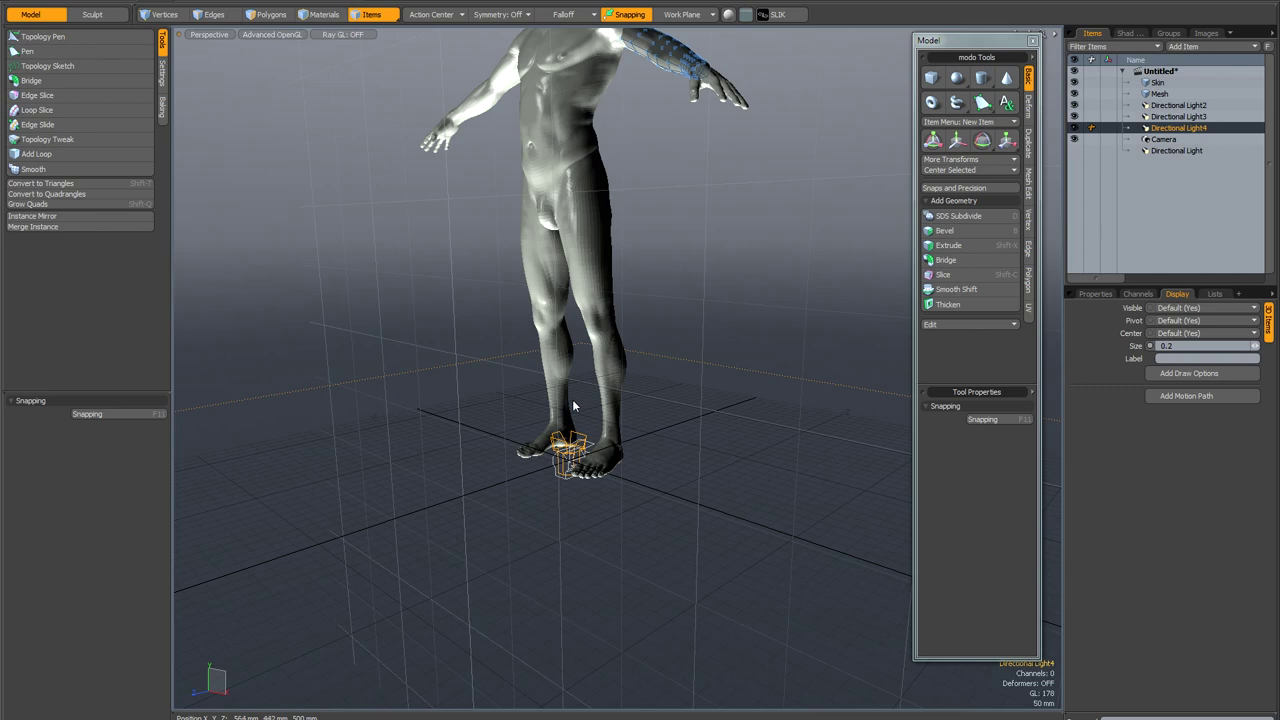
{"action": "key", "text": "e"}
{"action": "mouse_move", "coordinate": [547, 436]}
{"action": "left_mouse_down"}
{"action": "mouse_move", "coordinate": [605, 420]}
{"action": "mouse_move", "coordinate": [602, 509]}
{"action": "left_mouse_up"}
{"action": "key", "text": "space"}
{"action": "scroll", "coordinate": [593, 463], "scroll_direction": "up", "scroll_amount": 5}
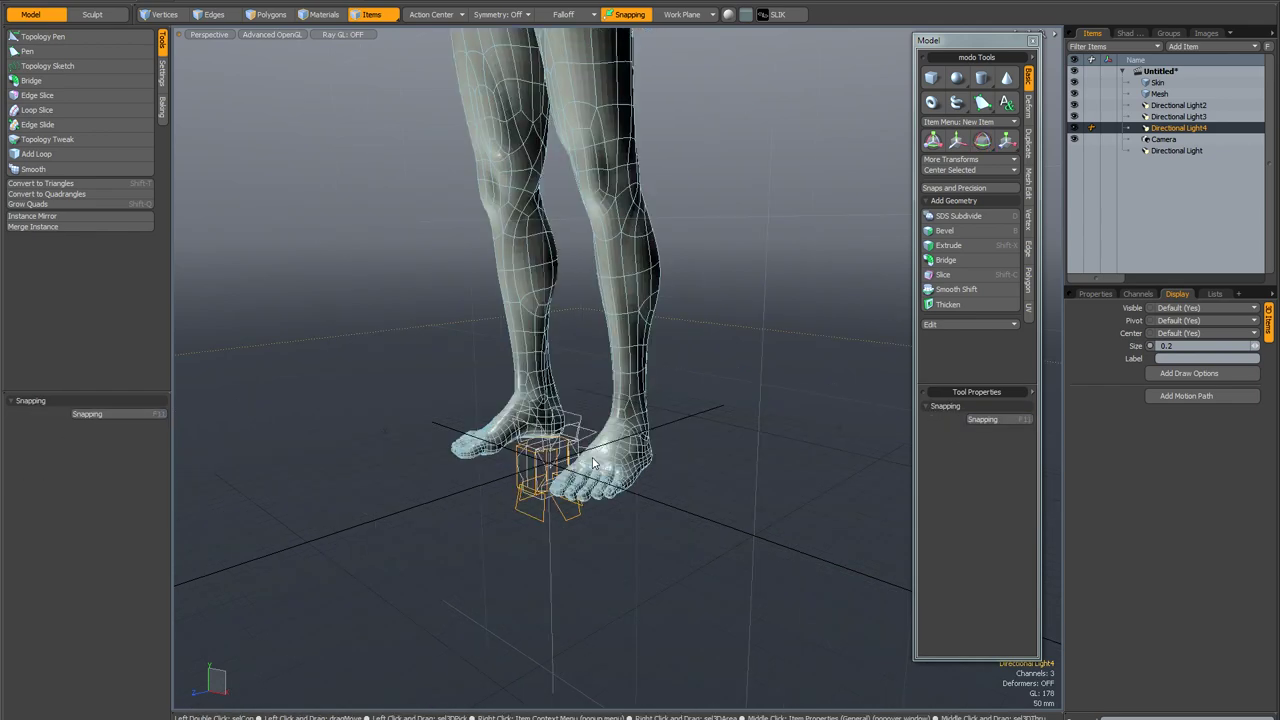
{"action": "mouse_move", "coordinate": [593, 463]}
{"action": "left_mouse_down", "text": "alt"}
{"action": "mouse_move", "coordinate": [533, 464]}
{"action": "mouse_move", "coordinate": [572, 463]}
{"action": "left_mouse_up", "text": "alt"}
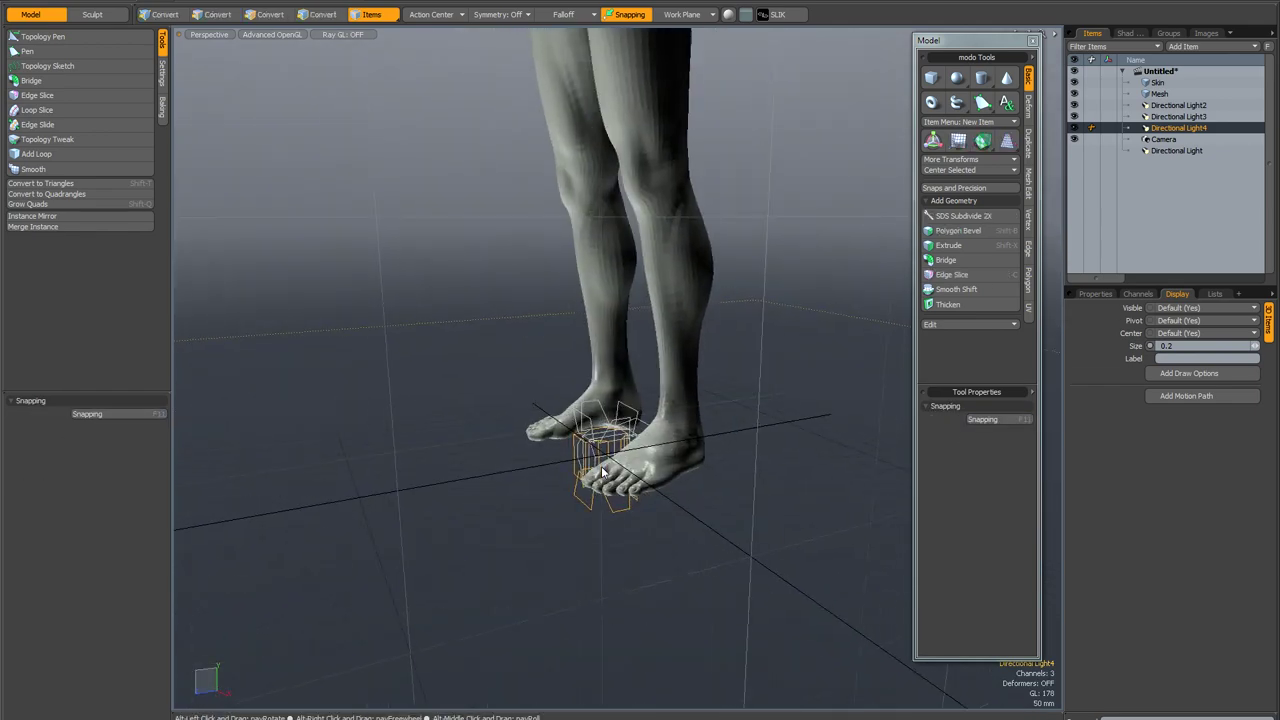
Duplicate Directional Light2 and rotate the copy to light the figure from another direction.
{"action": "left_click", "coordinate": [1163, 108]}
{"action": "right_click", "coordinate": [1173, 104]}
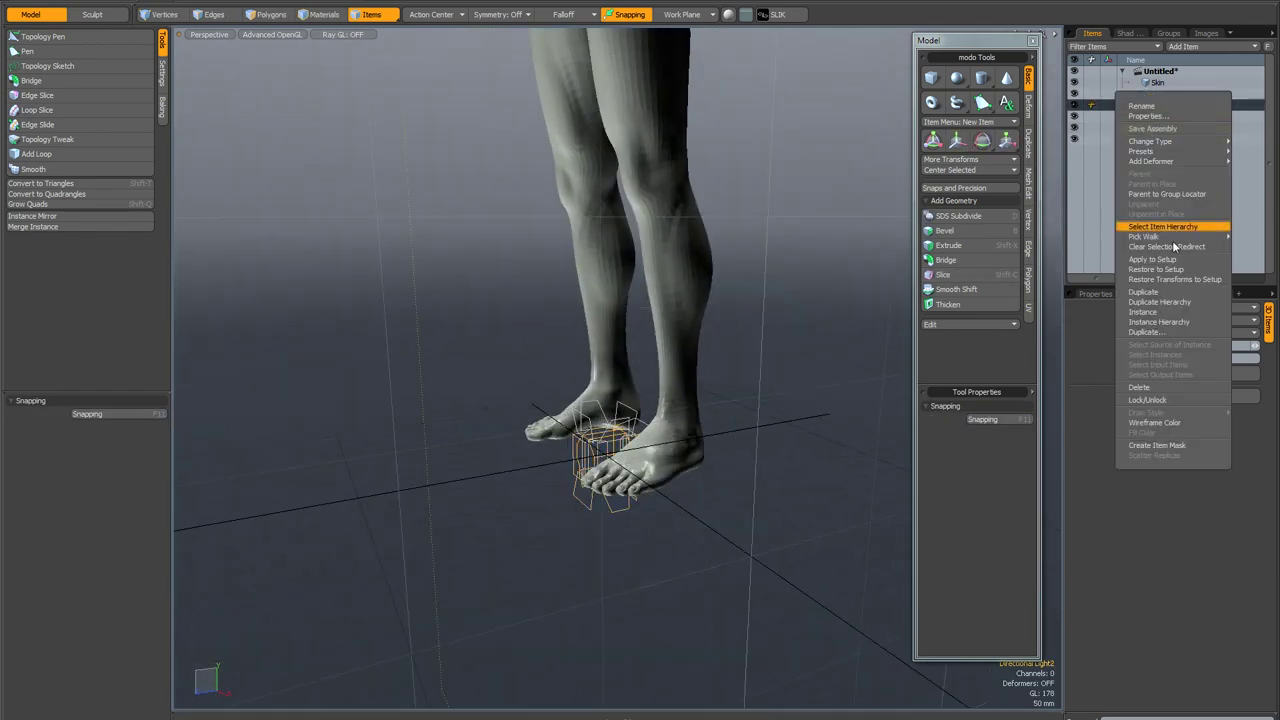
{"action": "left_click", "coordinate": [1150, 291]}
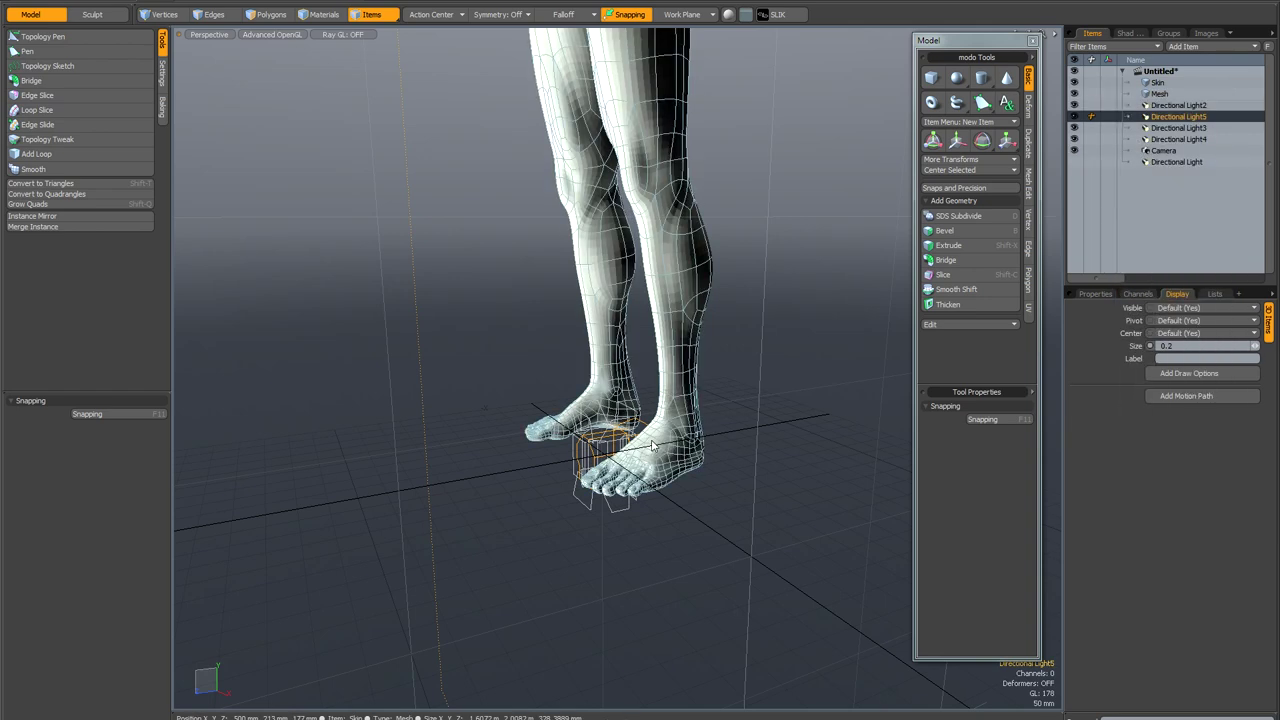
{"action": "key", "text": "e"}
{"action": "left_click_drag", "start_coordinate": [580, 430], "coordinate": [649, 506], "text": "ctrl"}
{"action": "key", "text": "space"}
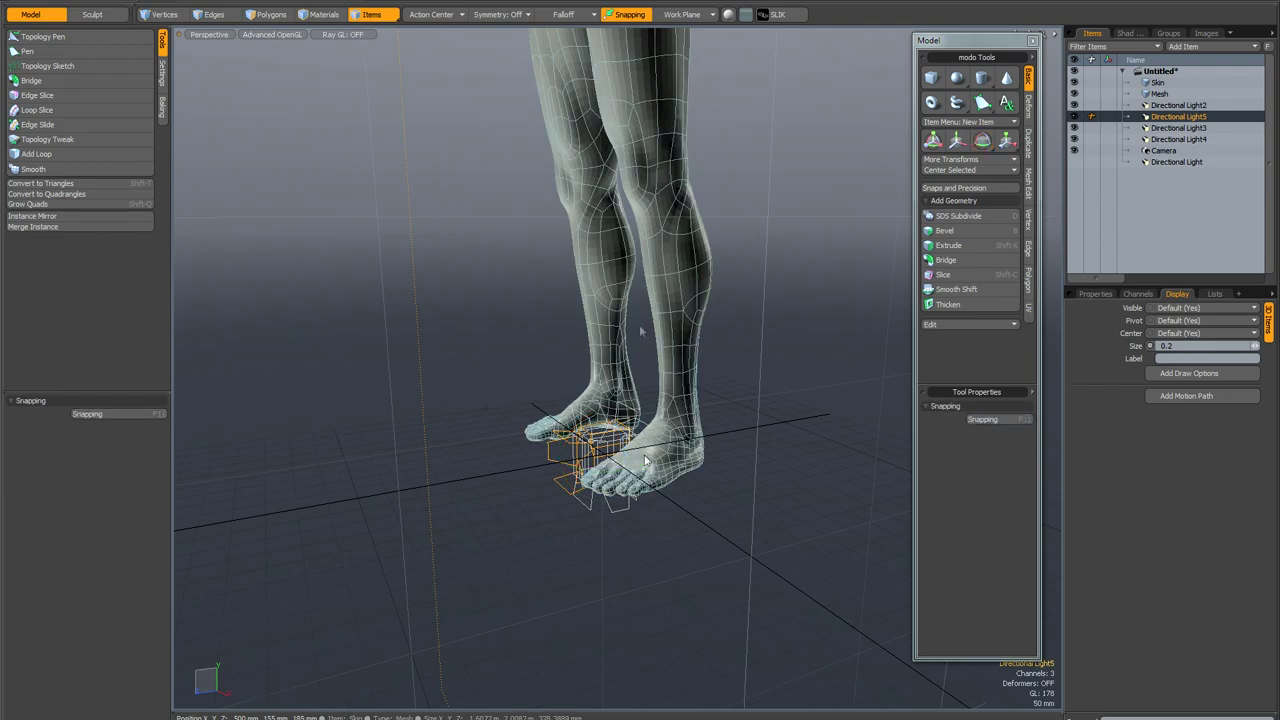
Group Directional Light2 through Directional Light5 under a group locator.
{"action": "left_click_drag", "start_coordinate": [641, 386], "coordinate": [646, 485], "text": "alt+shift"}
{"action": "scroll", "coordinate": [667, 362], "scroll_direction": "down", "scroll_amount": 4}
{"action": "left_click_drag", "start_coordinate": [678, 310], "coordinate": [700, 340], "text": "alt"}
{"action": "scroll", "coordinate": [685, 251], "scroll_direction": "up", "scroll_amount": 5}
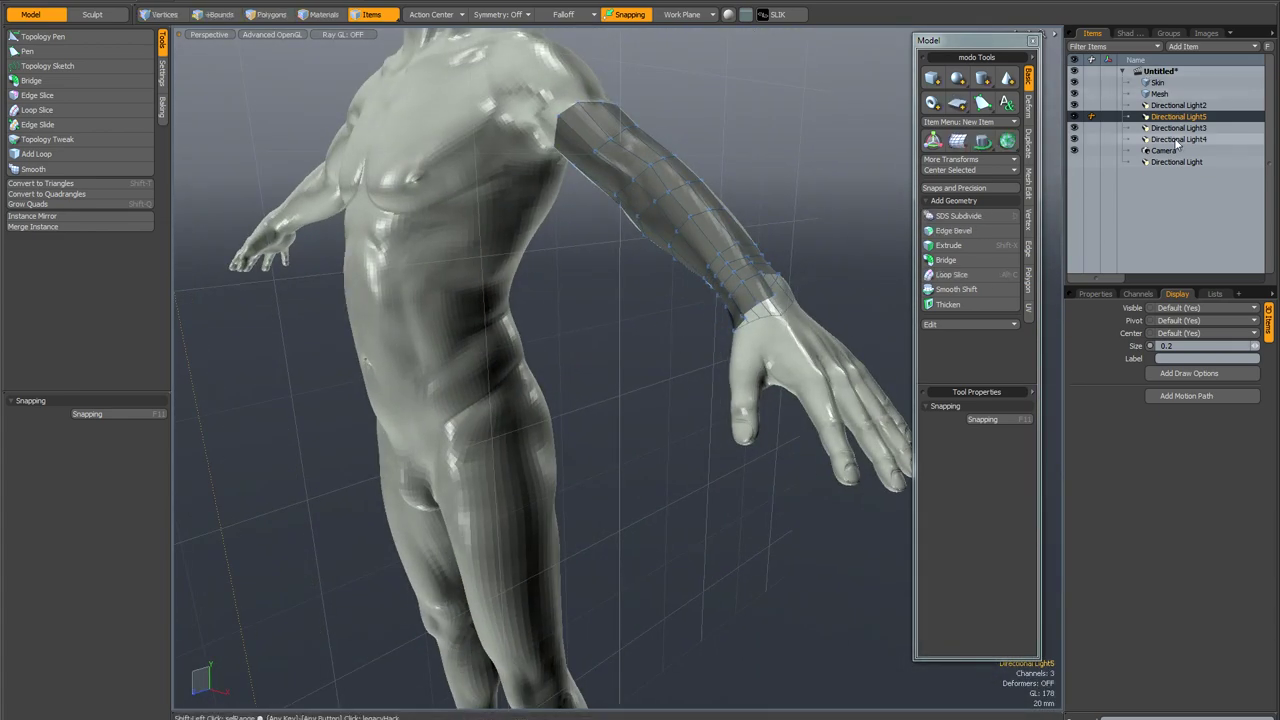
{"action": "left_click", "coordinate": [1175, 141], "text": "shift"}
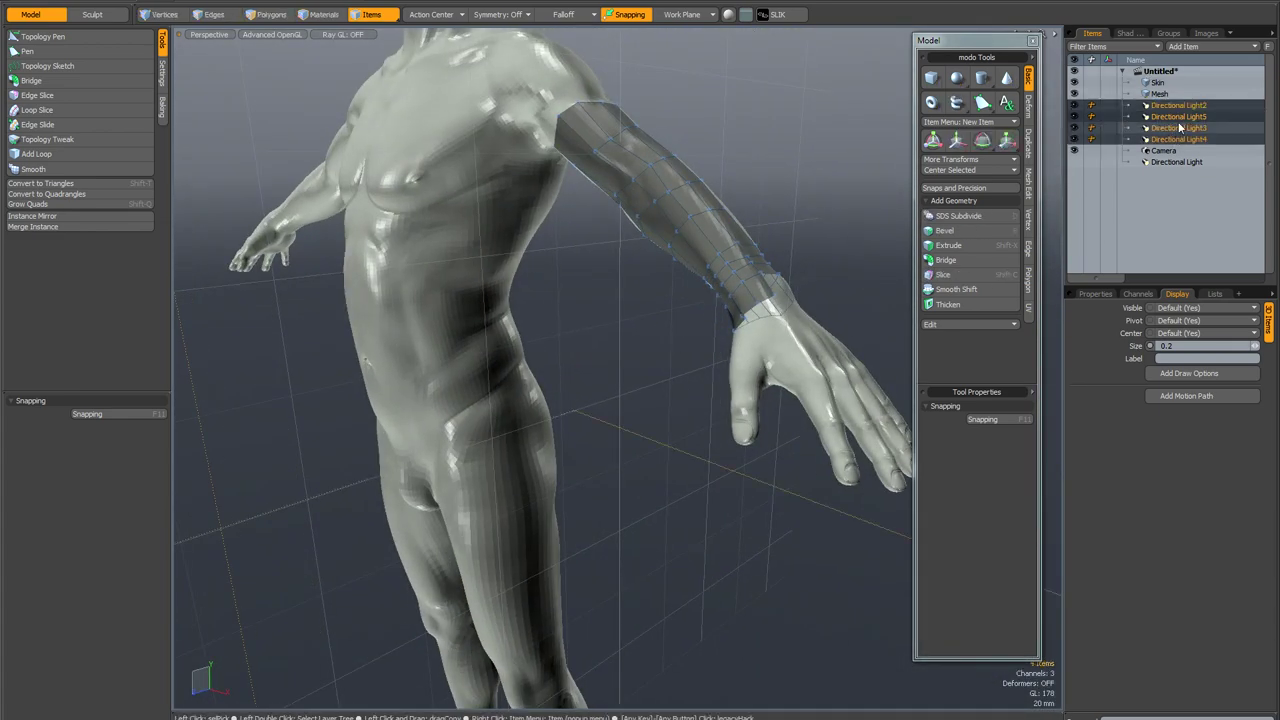
{"action": "key", "text": "ctrl+g"}
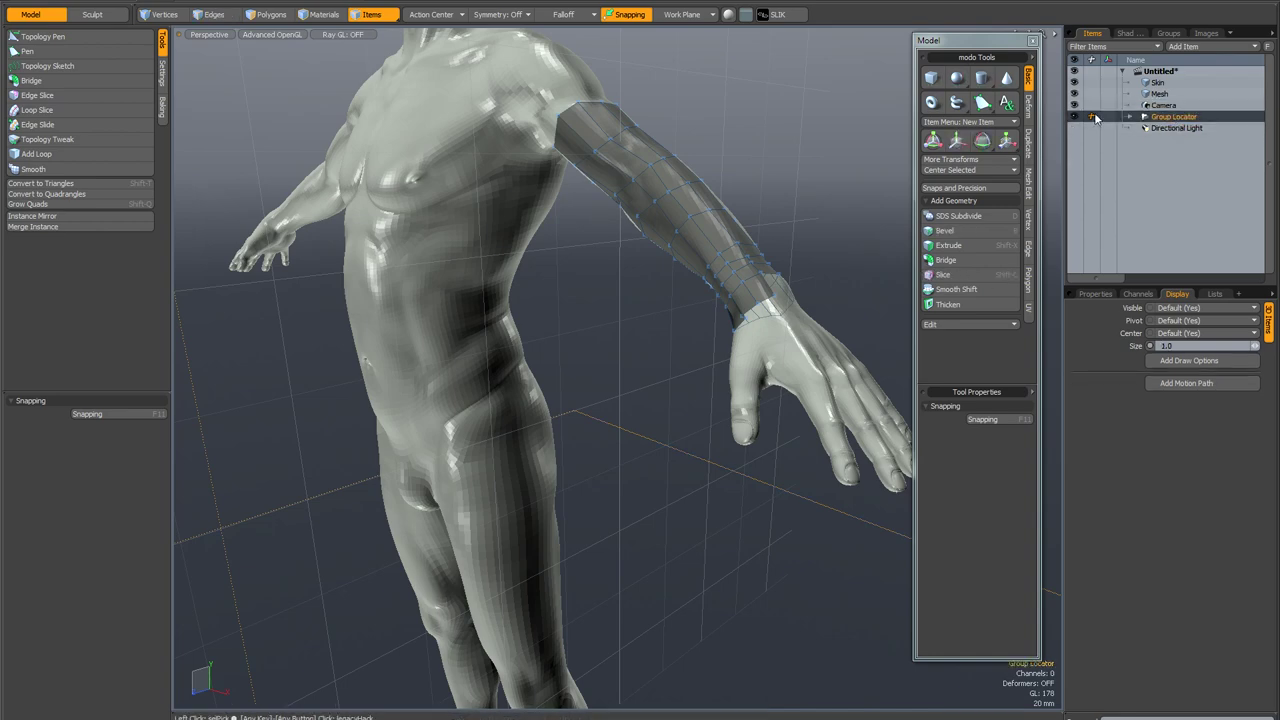
Toggle the light group's visibility off and on and examine the lighting on the figure's head.
{"action": "left_click", "coordinate": [1075, 119]}
{"action": "left_click", "coordinate": [1075, 119]}
{"action": "left_click_drag", "start_coordinate": [720, 400], "coordinate": [573, 324], "text": "alt"}
{"action": "left_click_drag", "start_coordinate": [628, 268], "coordinate": [673, 442], "text": "alt+shift"}
{"action": "scroll", "coordinate": [642, 168], "scroll_direction": "up", "scroll_amount": 4}
{"action": "mouse_move", "coordinate": [746, 204]}
{"action": "left_mouse_down", "text": "alt"}
{"action": "mouse_move", "coordinate": [735, 184]}
{"action": "mouse_move", "coordinate": [744, 191]}
{"action": "left_mouse_up", "text": "alt"}
{"action": "scroll", "coordinate": [606, 152], "scroll_direction": "up", "scroll_amount": 4}
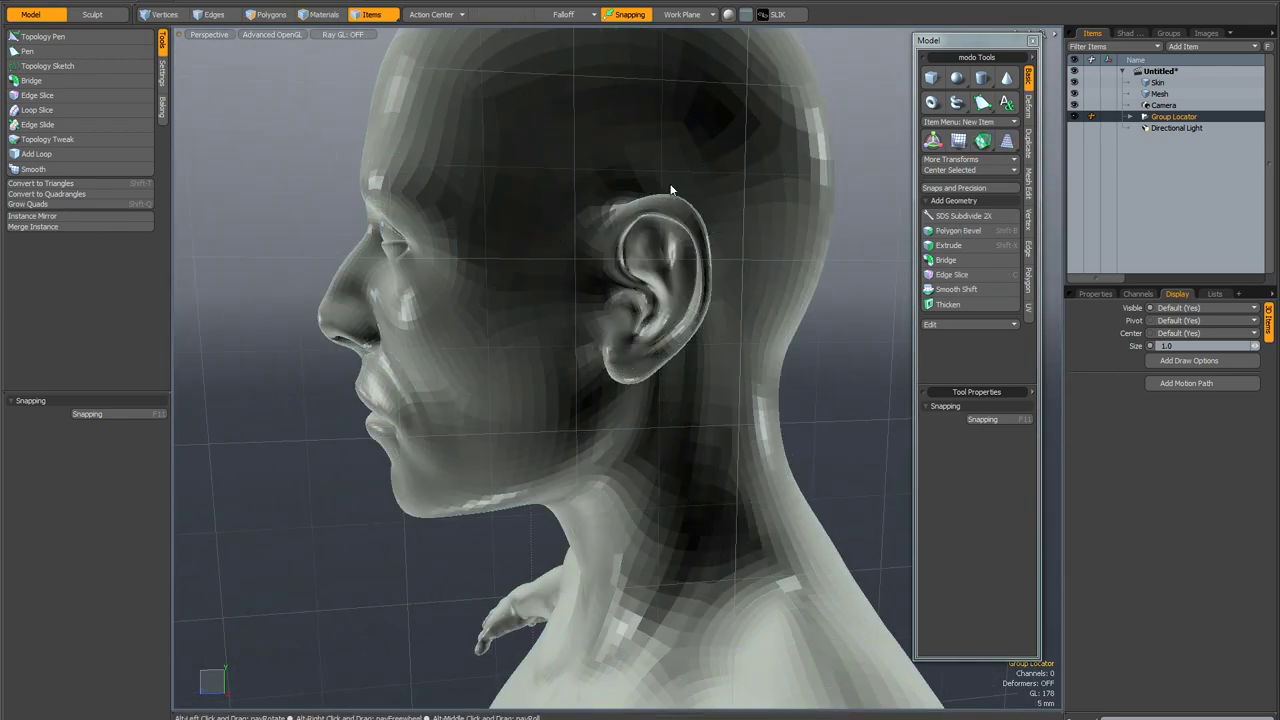
{"action": "left_click_drag", "start_coordinate": [770, 148], "coordinate": [800, 228], "text": "alt"}
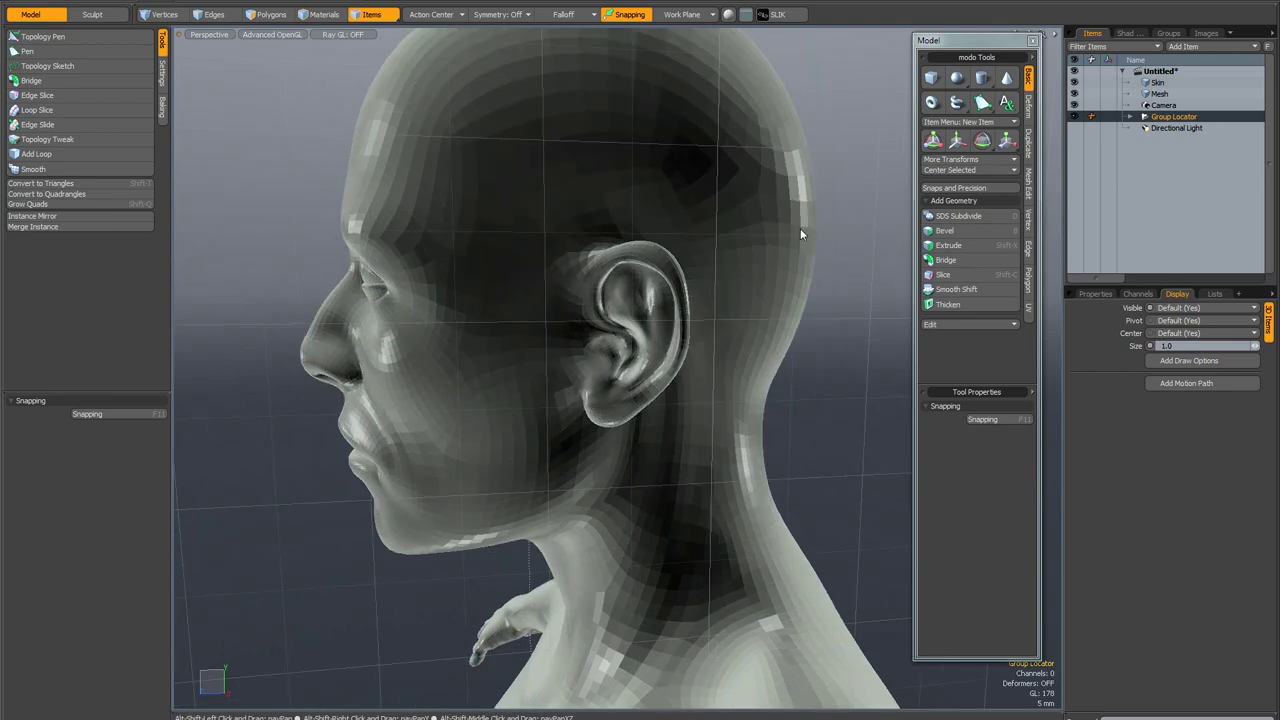
Try rotating the light group locator about Y to preview the lighting on the head, and reset its Y rotation to 0.
{"action": "left_click", "coordinate": [1095, 293]}
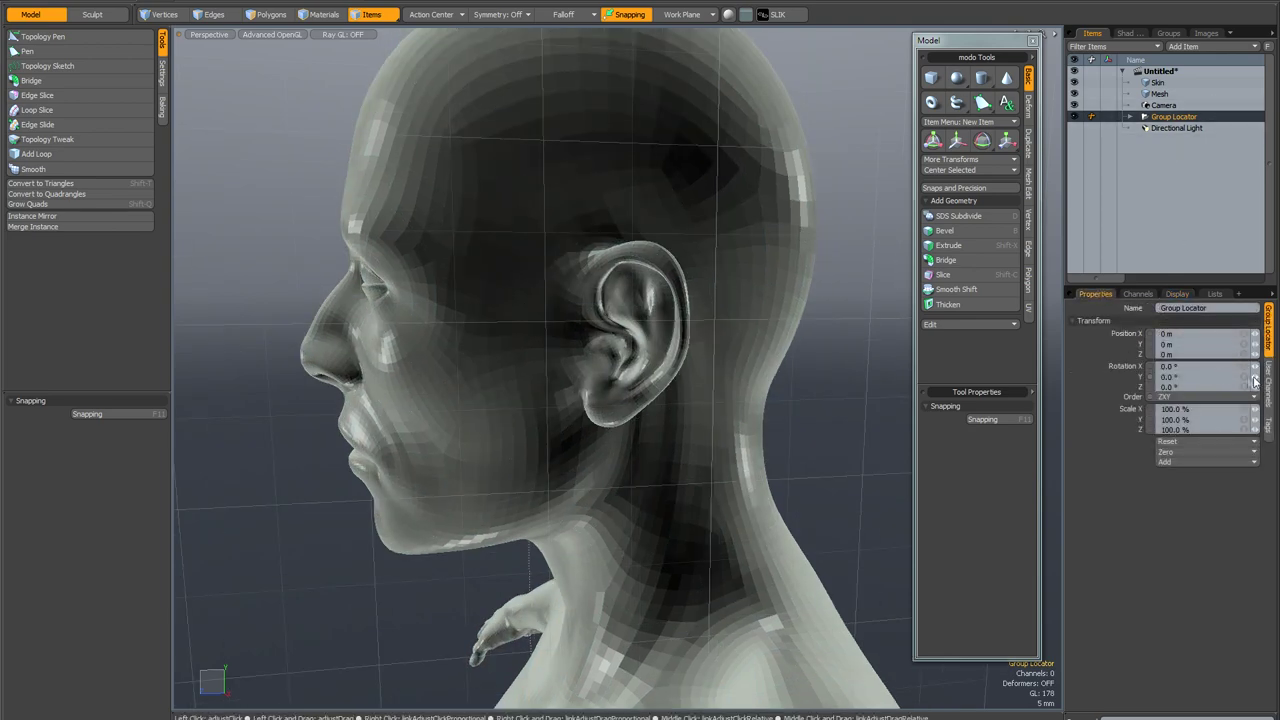
{"action": "left_click_drag", "start_coordinate": [1255, 380], "coordinate": [1251, 382]}
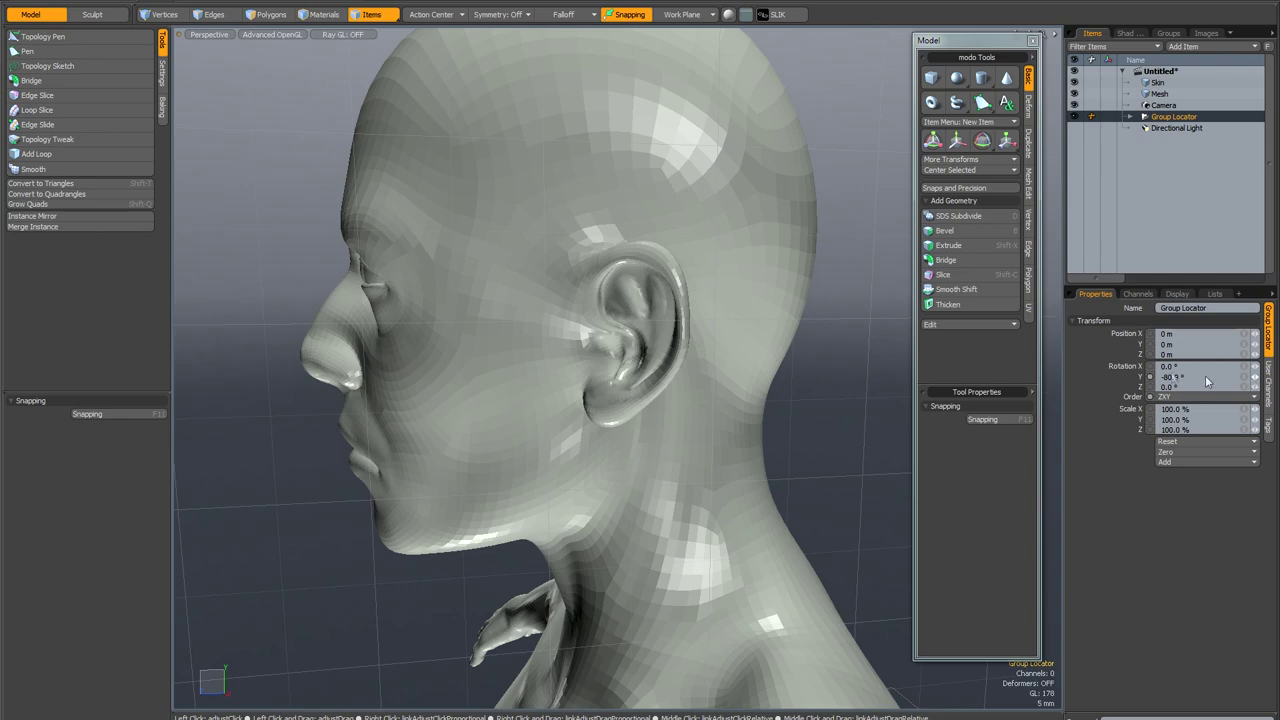
{"action": "left_click_drag", "start_coordinate": [1189, 381], "coordinate": [1138, 376]}
{"action": "type", "text": "0"}
{"action": "key", "text": "Return"}
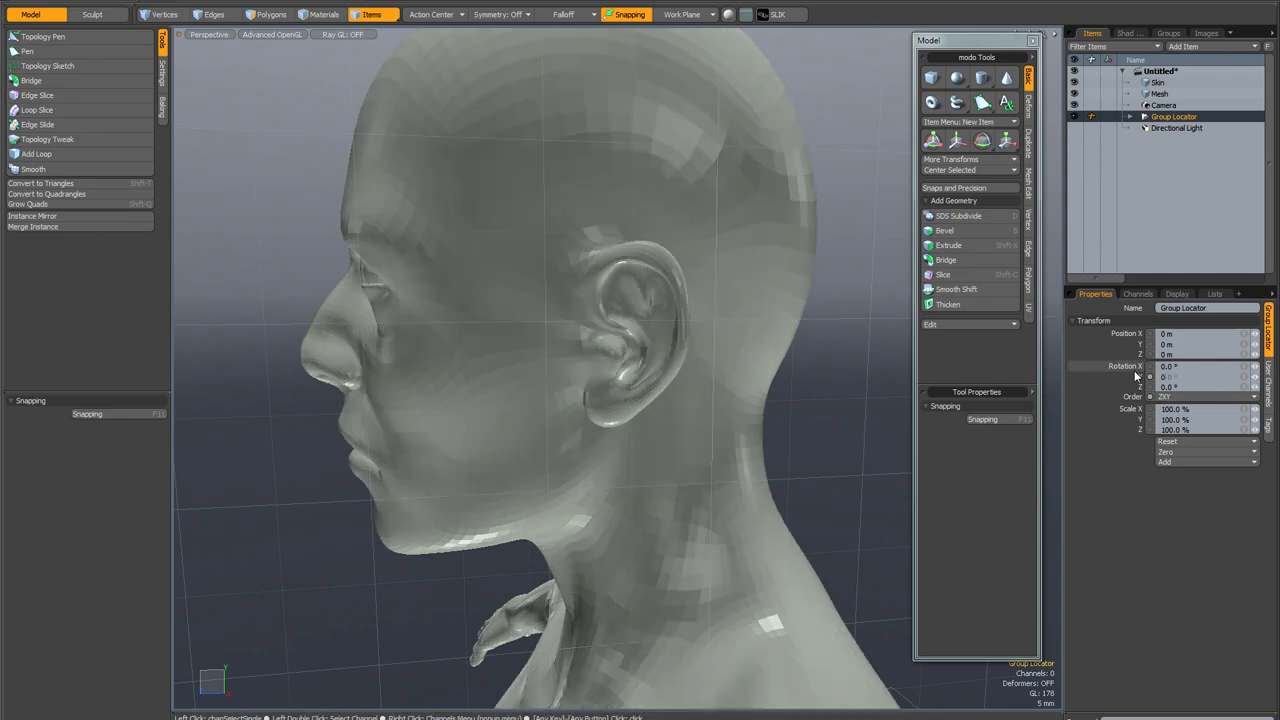
Make the Mesh item active in polygon selection mode, with the retopologized arm in view.
{"action": "scroll", "coordinate": [731, 413], "scroll_direction": "down", "scroll_amount": 10}
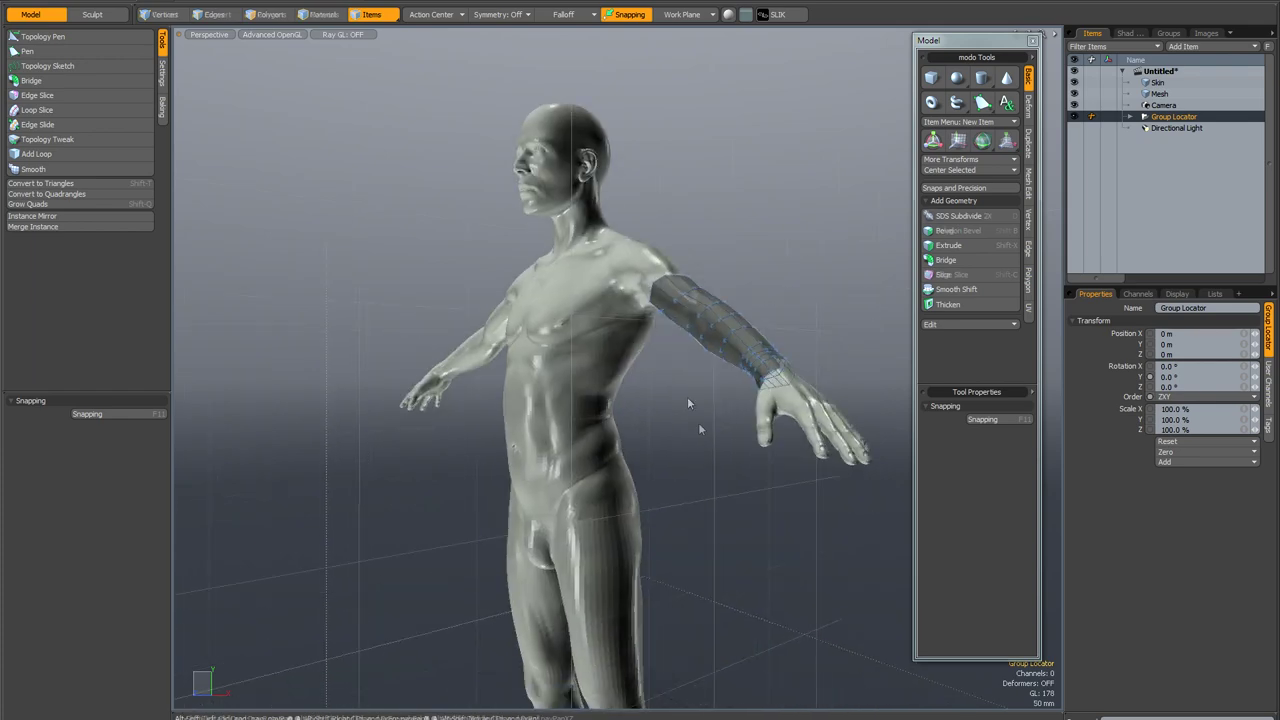
{"action": "left_click_drag", "start_coordinate": [688, 397], "coordinate": [712, 470], "text": "alt"}
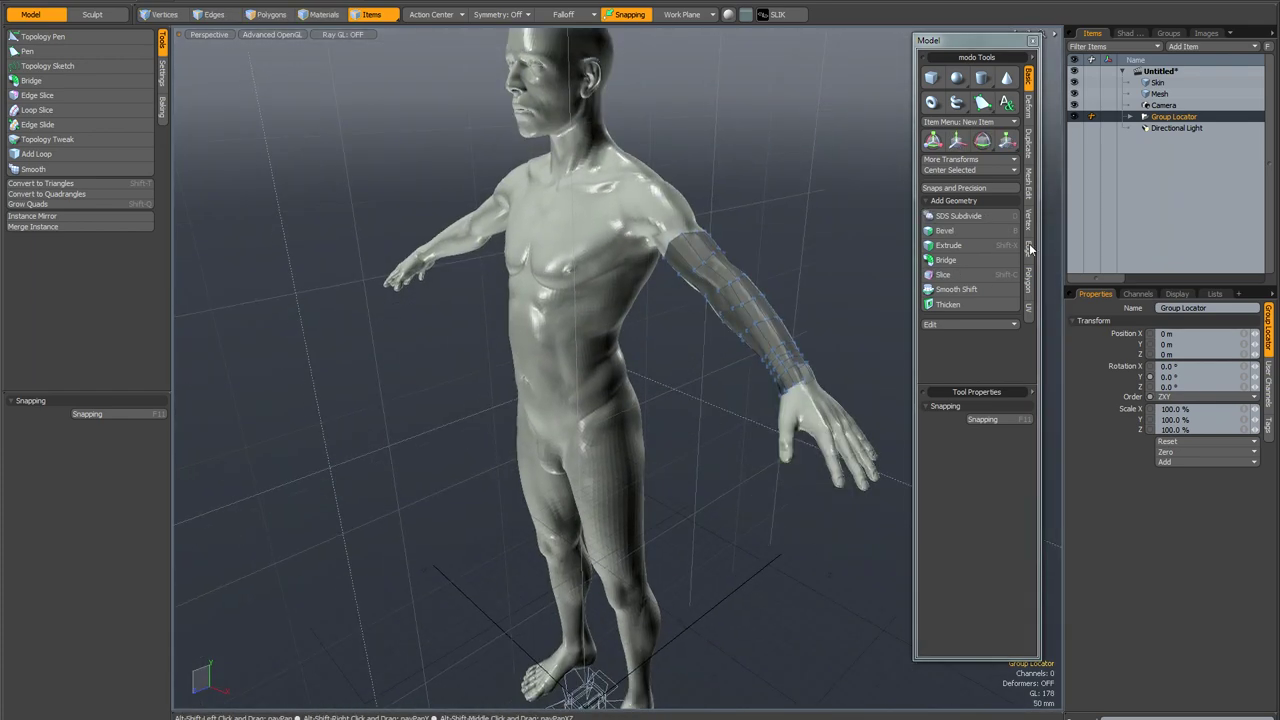
{"action": "left_click", "coordinate": [1133, 118]}
{"action": "left_click_drag", "start_coordinate": [656, 412], "coordinate": [661, 376], "text": "alt"}
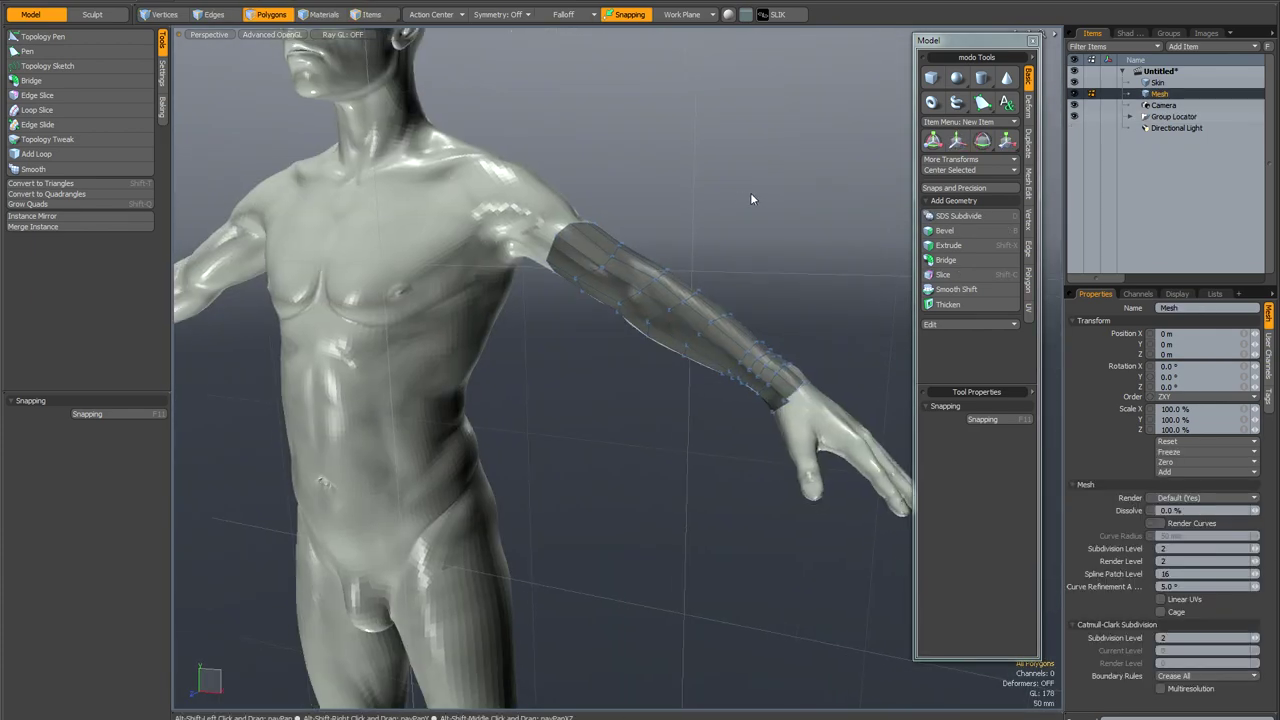
{"action": "left_click_drag", "start_coordinate": [749, 195], "coordinate": [678, 216], "text": "alt"}
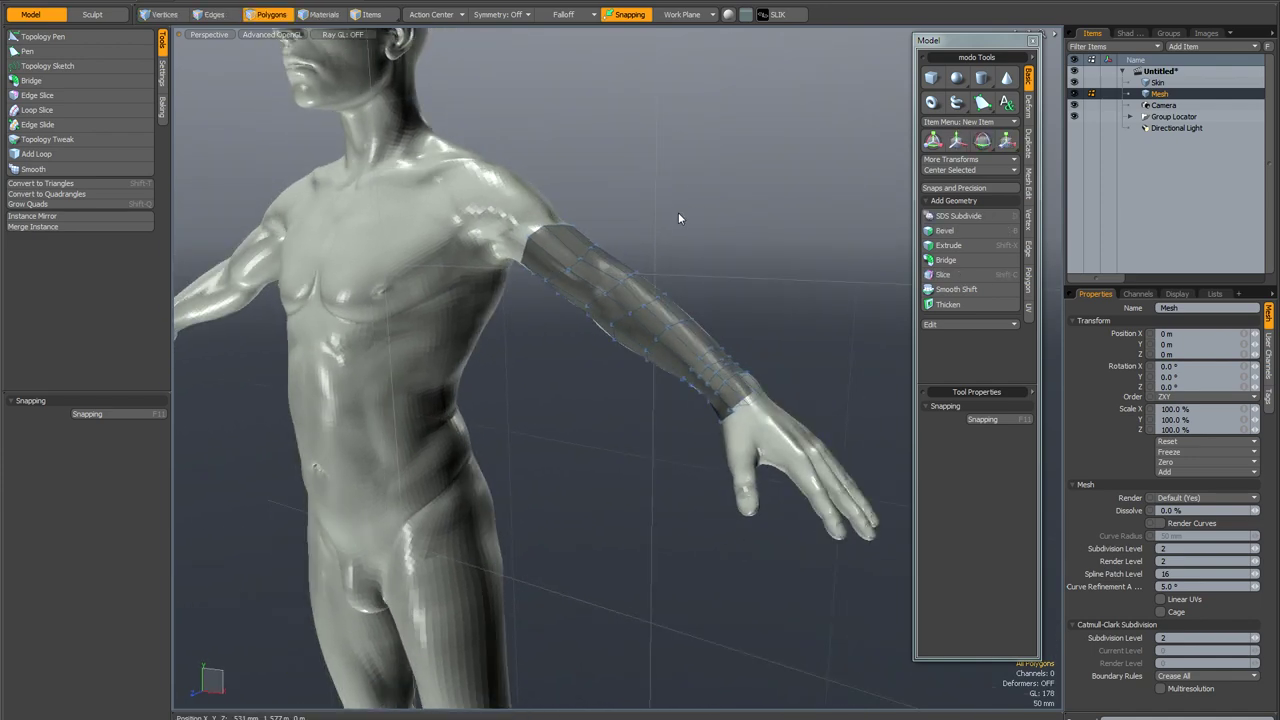
Set the background item display to Invisible to isolate the retopologized arm mesh.
{"action": "key", "text": "ctrl+3"}
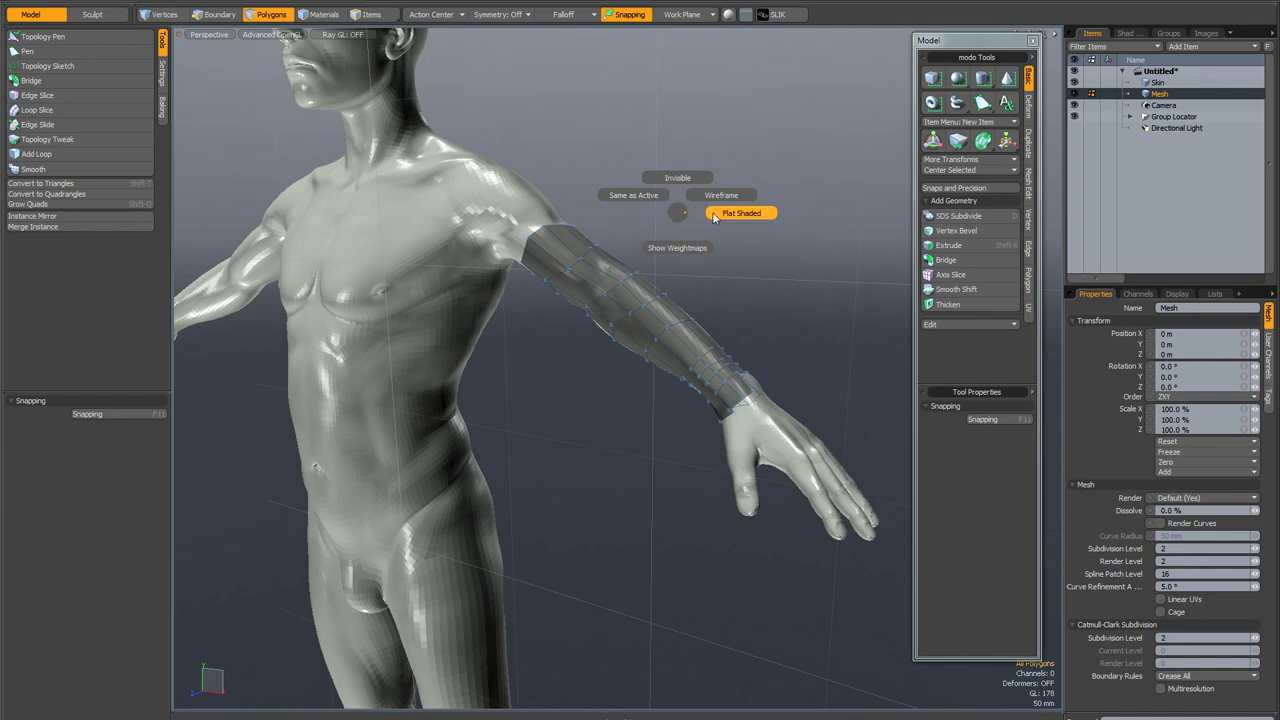
{"action": "left_click", "coordinate": [675, 177]}
{"action": "left_click_drag", "start_coordinate": [677, 180], "coordinate": [720, 254], "text": "alt"}
{"action": "key", "text": "3"}
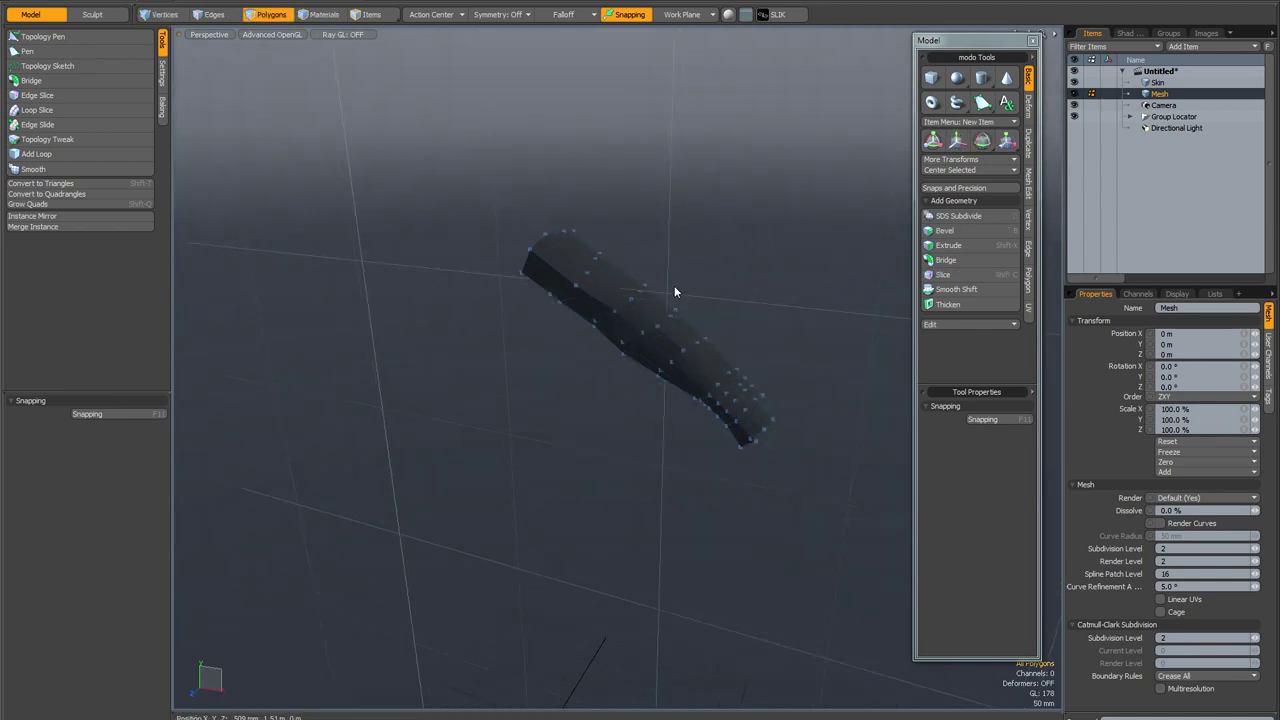
{"action": "scroll", "coordinate": [674, 291], "scroll_direction": "up", "scroll_amount": 5}
{"action": "left_click_drag", "start_coordinate": [674, 291], "coordinate": [658, 216], "text": "alt+shift"}
{"action": "scroll", "coordinate": [664, 243], "scroll_direction": "down", "scroll_amount": 3}
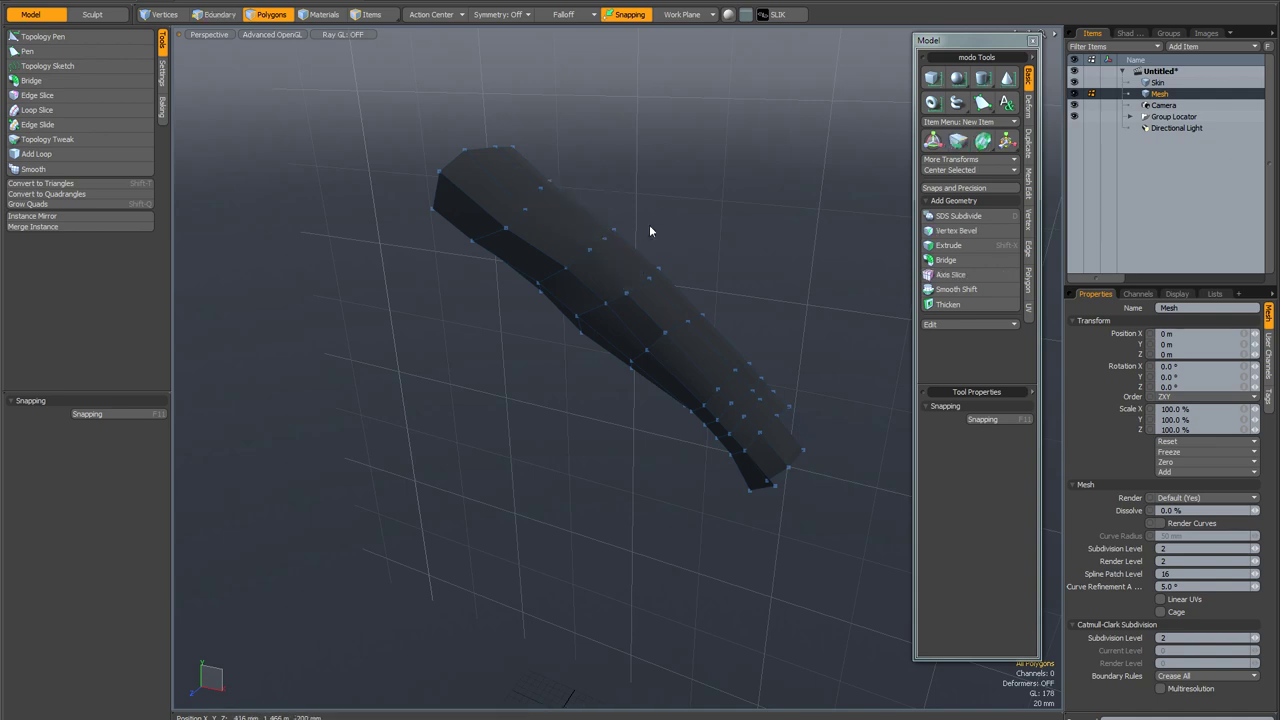
Try a different viewport shading style on the isolated arm mesh and return to Advanced OpenGL.
{"action": "key", "text": "ctrl+space"}
{"action": "left_click", "coordinate": [655, 265]}
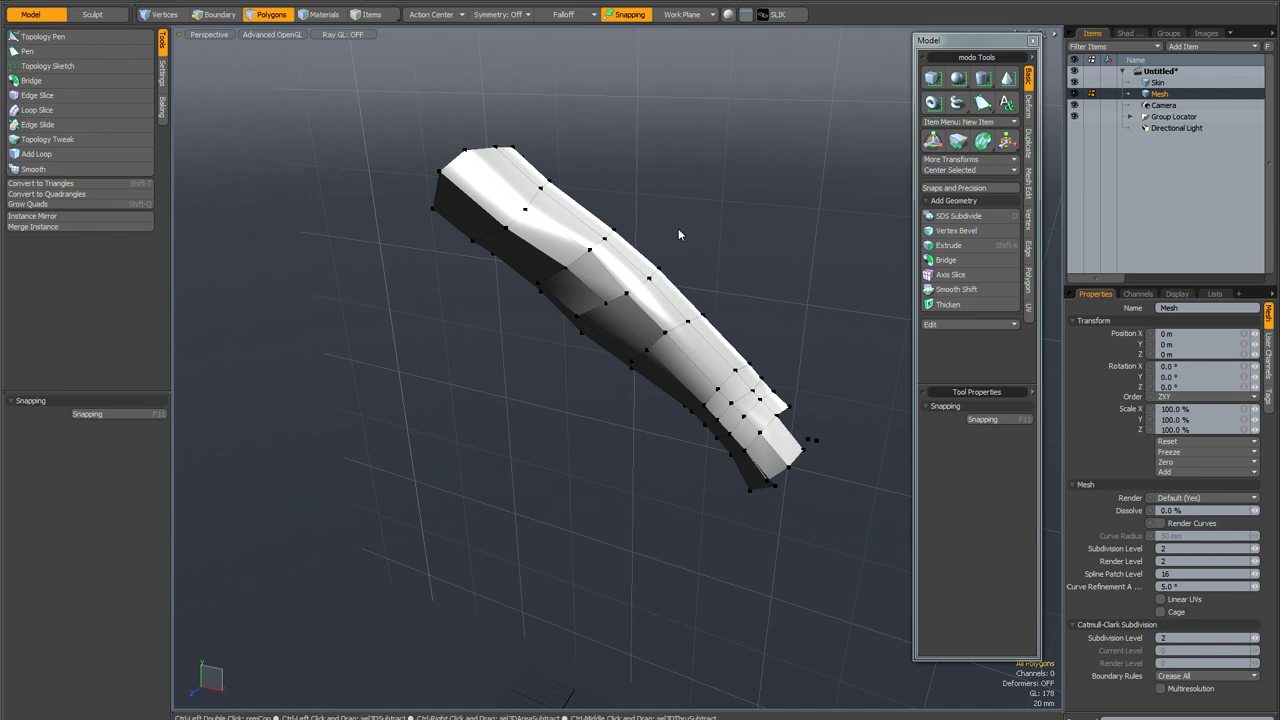
{"action": "left_click", "coordinate": [678, 228]}
{"action": "left_click", "coordinate": [686, 268]}
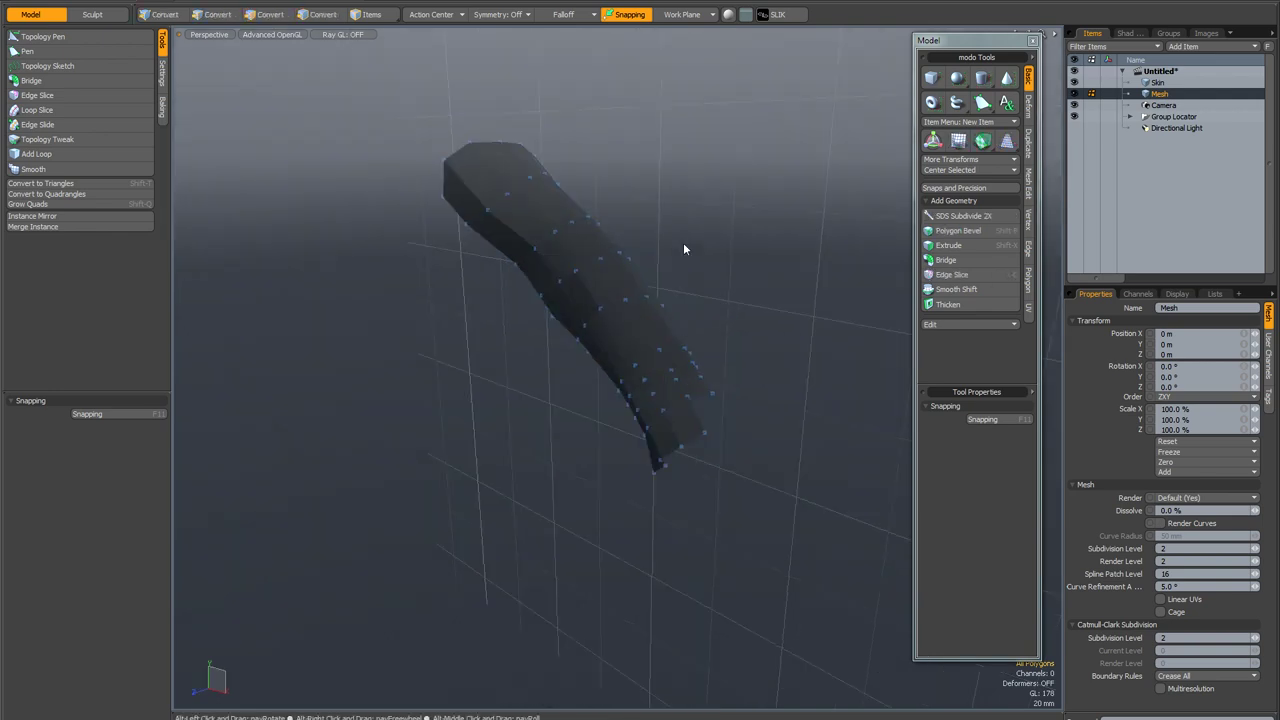
Set the background item display to Flat Shaded to bring the sculpted body back behind the arm mesh.
{"action": "left_click", "coordinate": [698, 250]}
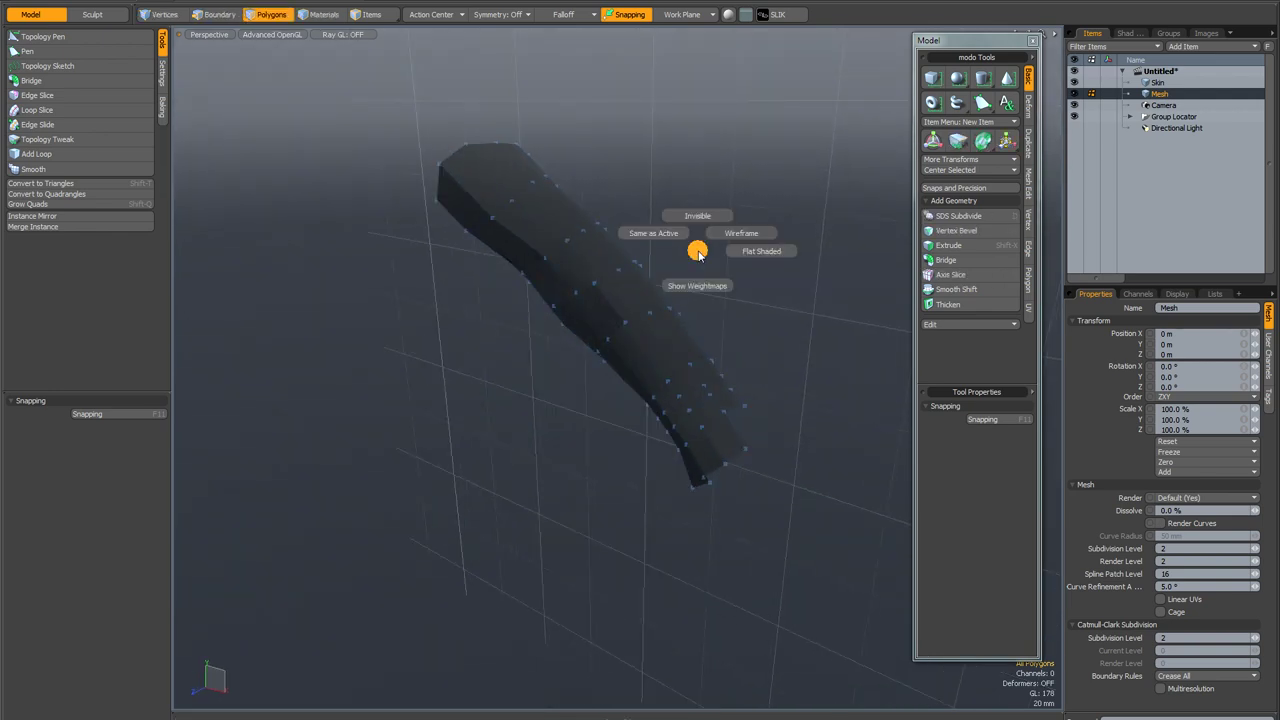
{"action": "left_click", "coordinate": [744, 252]}
{"action": "mouse_move", "coordinate": [733, 252]}
{"action": "left_mouse_down", "text": "alt"}
{"action": "mouse_move", "coordinate": [711, 247]}
{"action": "mouse_move", "coordinate": [737, 247]}
{"action": "left_mouse_up", "text": "alt"}
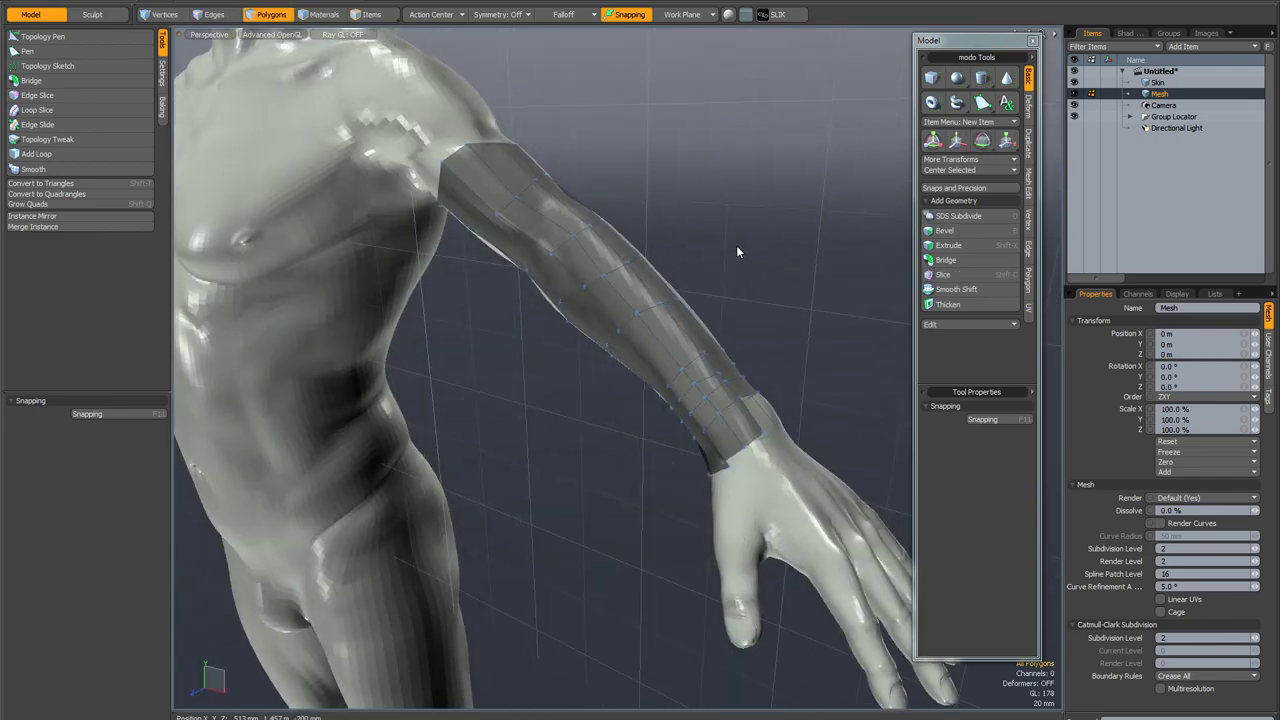
{"action": "key", "text": "a"}
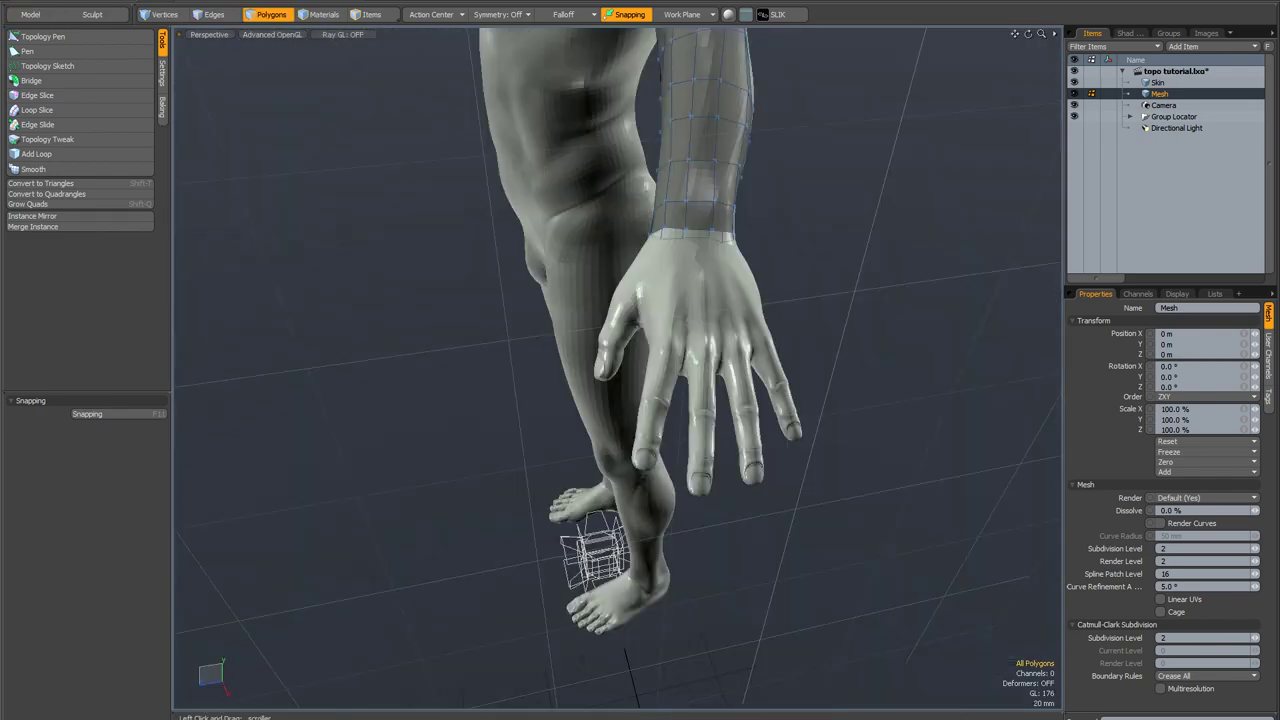
With the Topology Pen, extend two separate wrist edges along the back of the hand to the index and middle finger knuckles.
{"action": "left_click_drag", "start_coordinate": [851, 161], "coordinate": [782, 248], "text": "alt+shift"}
{"action": "scroll", "coordinate": [670, 268], "scroll_direction": "up", "scroll_amount": 5}
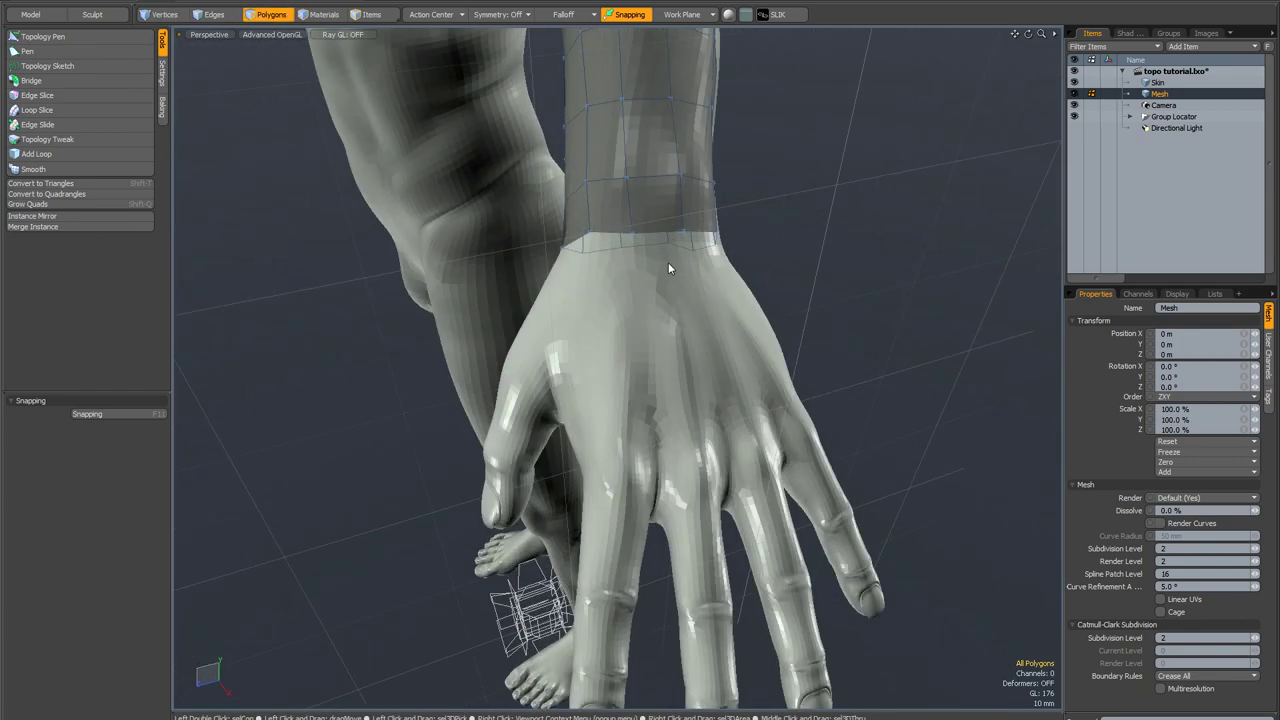
{"action": "scroll", "coordinate": [670, 268], "scroll_direction": "down", "scroll_amount": 5}
{"action": "scroll", "coordinate": [657, 262], "scroll_direction": "up", "scroll_amount": 3}
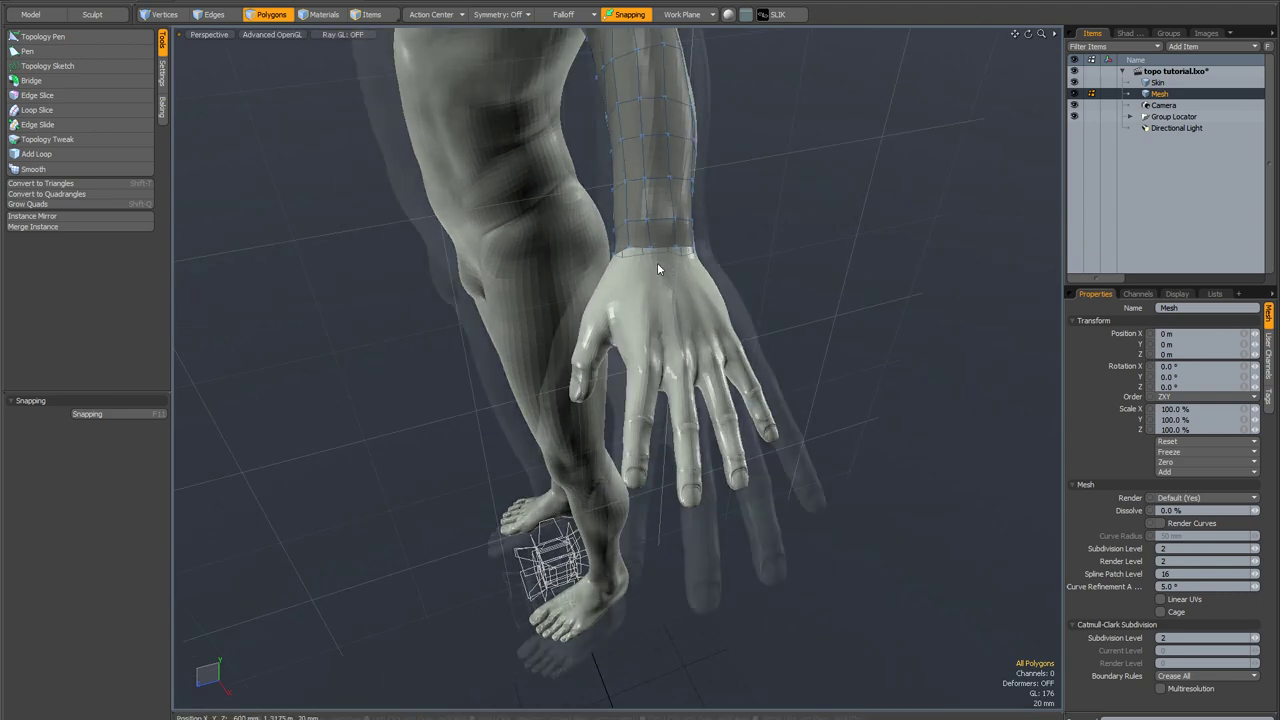
{"action": "left_click_drag", "start_coordinate": [648, 281], "coordinate": [625, 252], "text": "alt+shift"}
{"action": "left_click_drag", "start_coordinate": [687, 232], "coordinate": [664, 244], "text": "alt"}
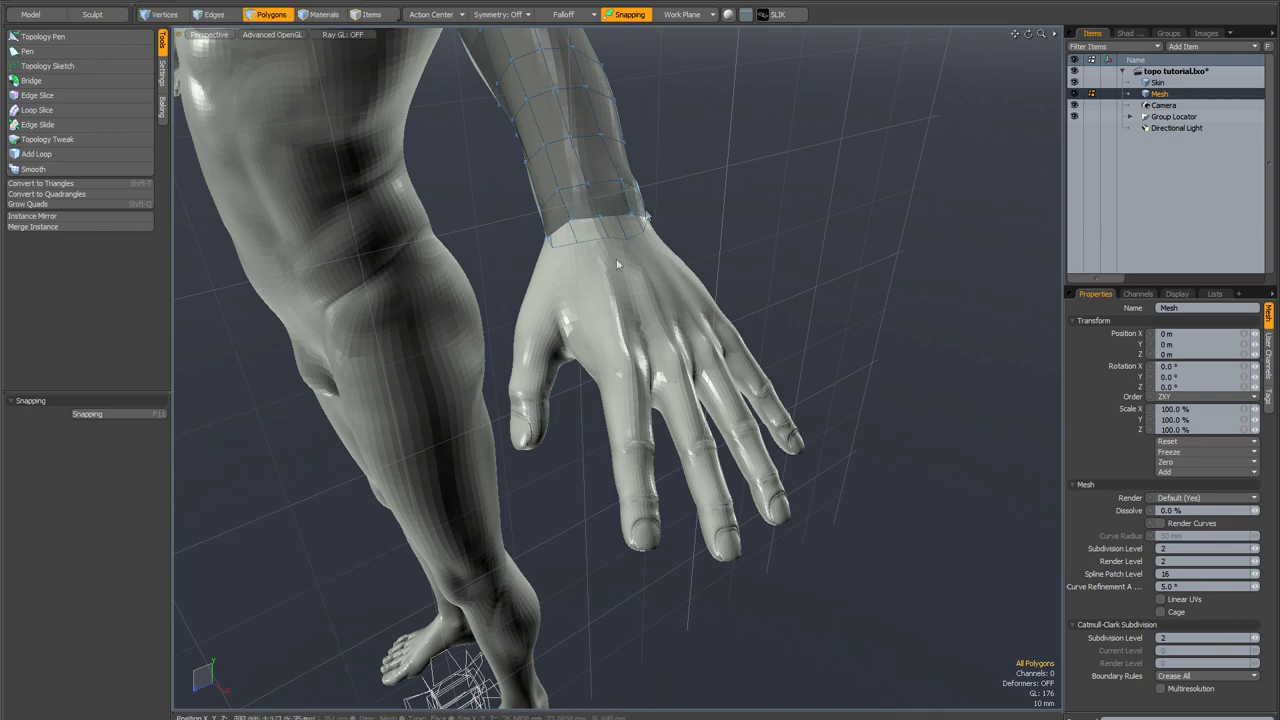
{"action": "left_click_drag", "start_coordinate": [616, 258], "coordinate": [600, 300], "text": "alt"}
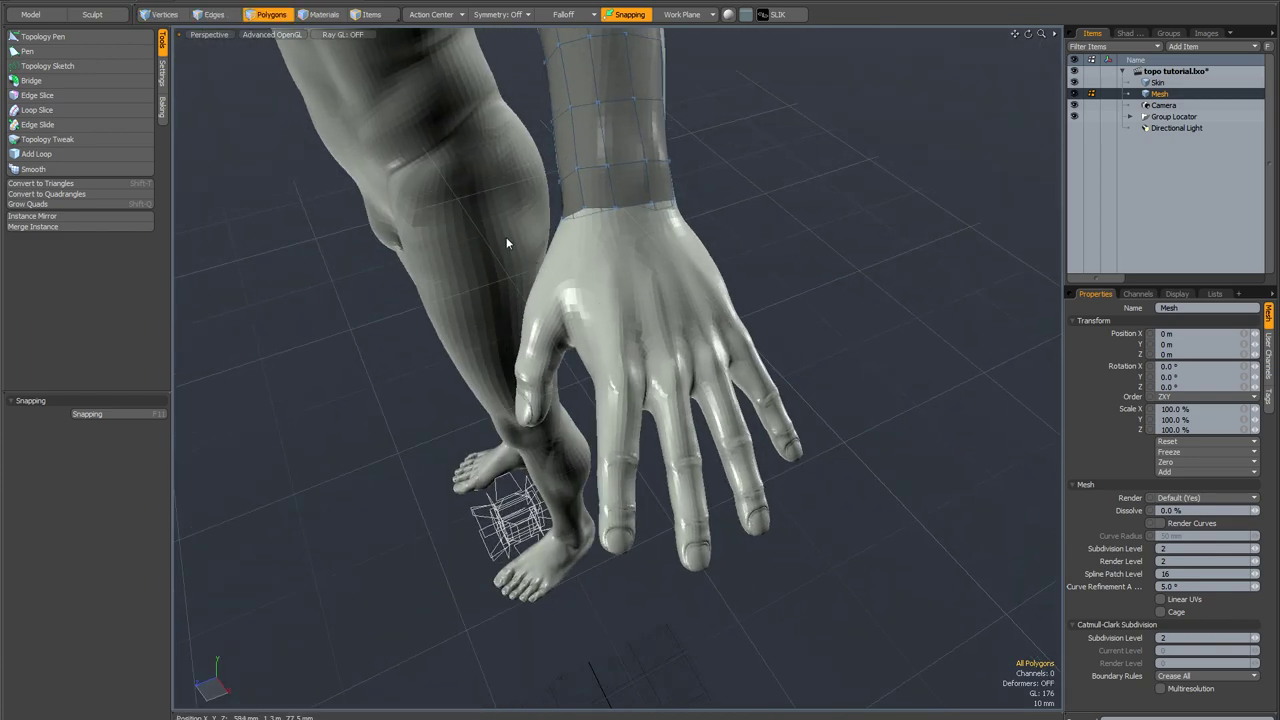
{"action": "left_click", "coordinate": [101, 36]}
{"action": "left_click_drag", "start_coordinate": [424, 236], "coordinate": [701, 298], "text": "alt"}
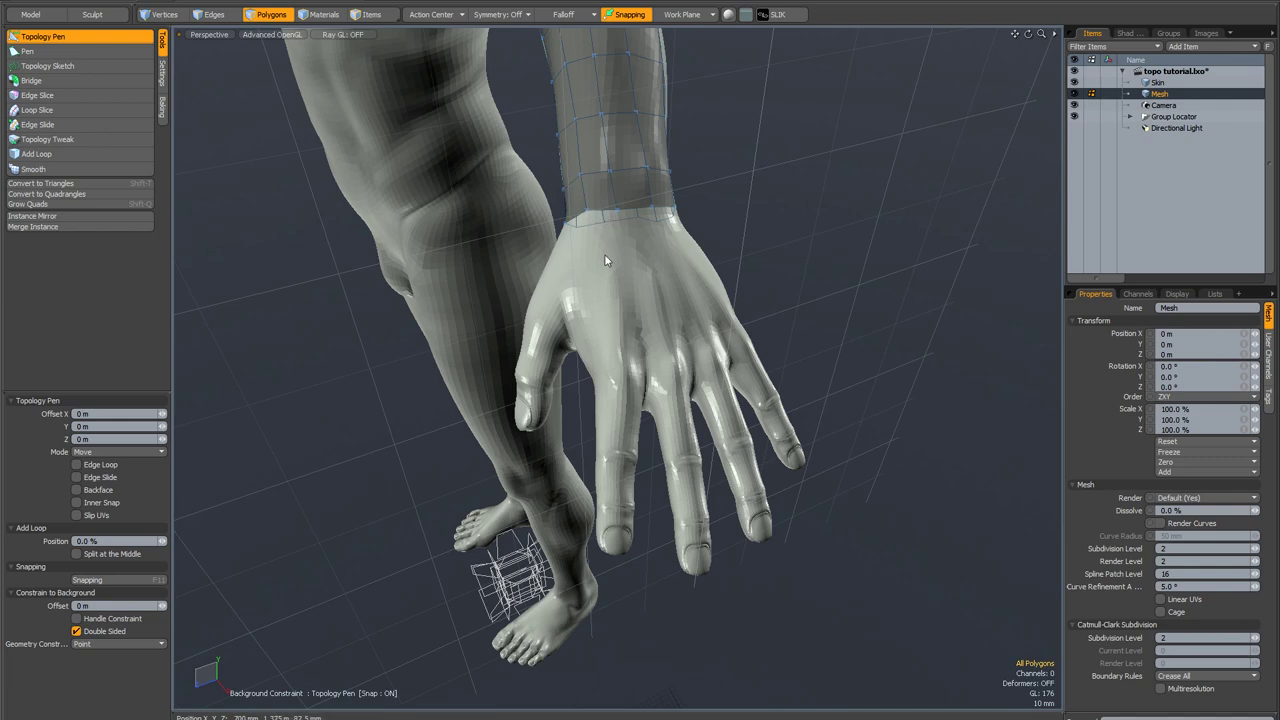
{"action": "left_click_drag", "start_coordinate": [603, 263], "coordinate": [658, 306], "text": "alt"}
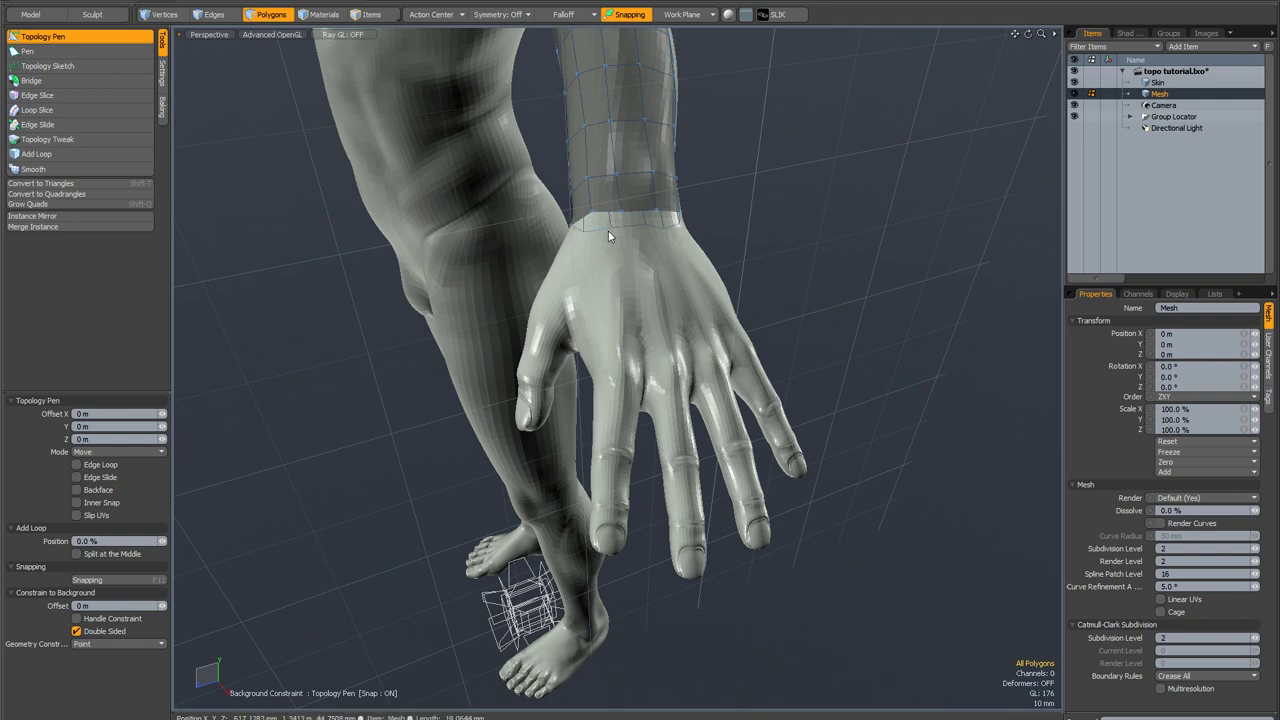
{"action": "left_click_drag", "start_coordinate": [606, 218], "coordinate": [616, 364], "text": "shift"}
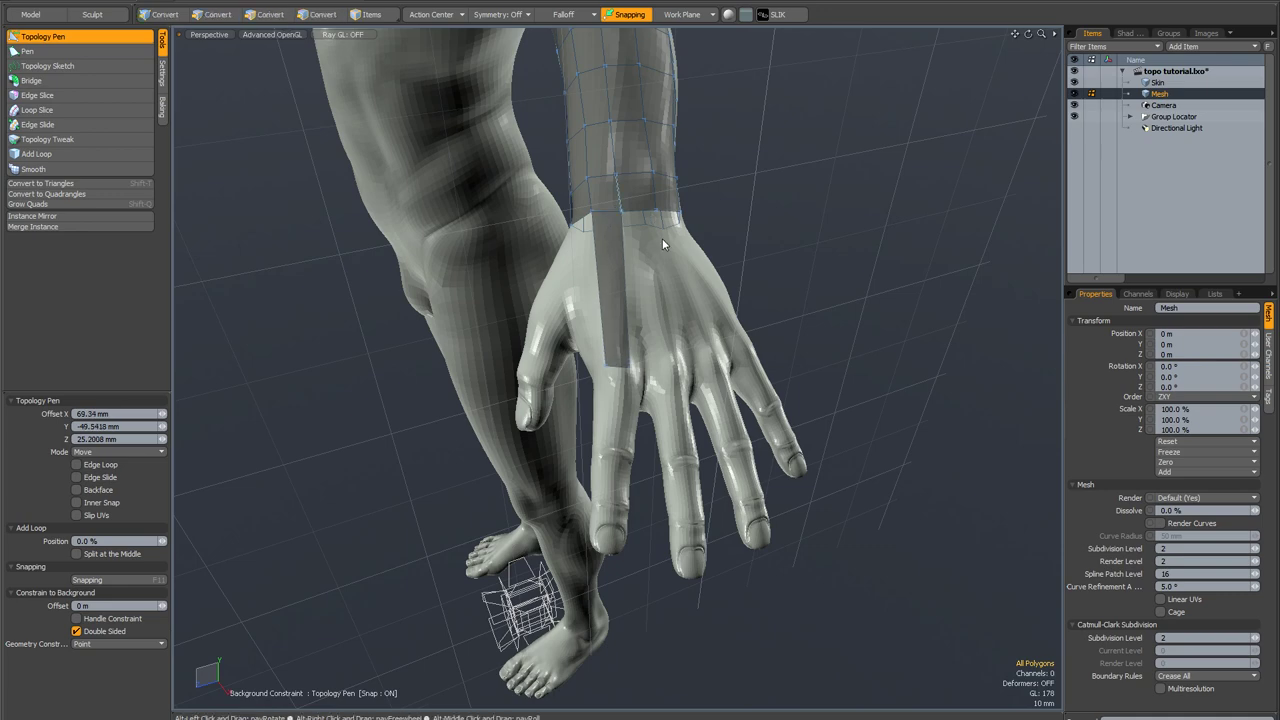
{"action": "left_click_drag", "start_coordinate": [662, 238], "coordinate": [617, 237], "text": "alt"}
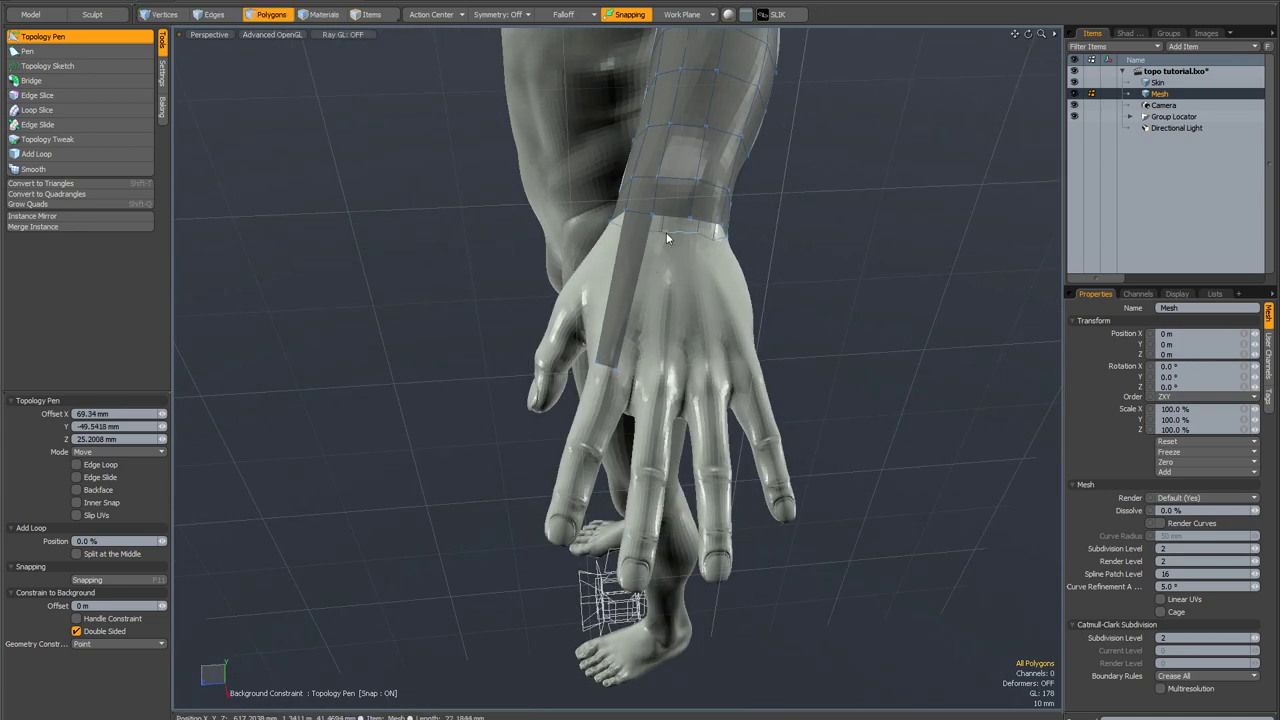
{"action": "left_click_drag", "start_coordinate": [673, 214], "coordinate": [665, 380]}
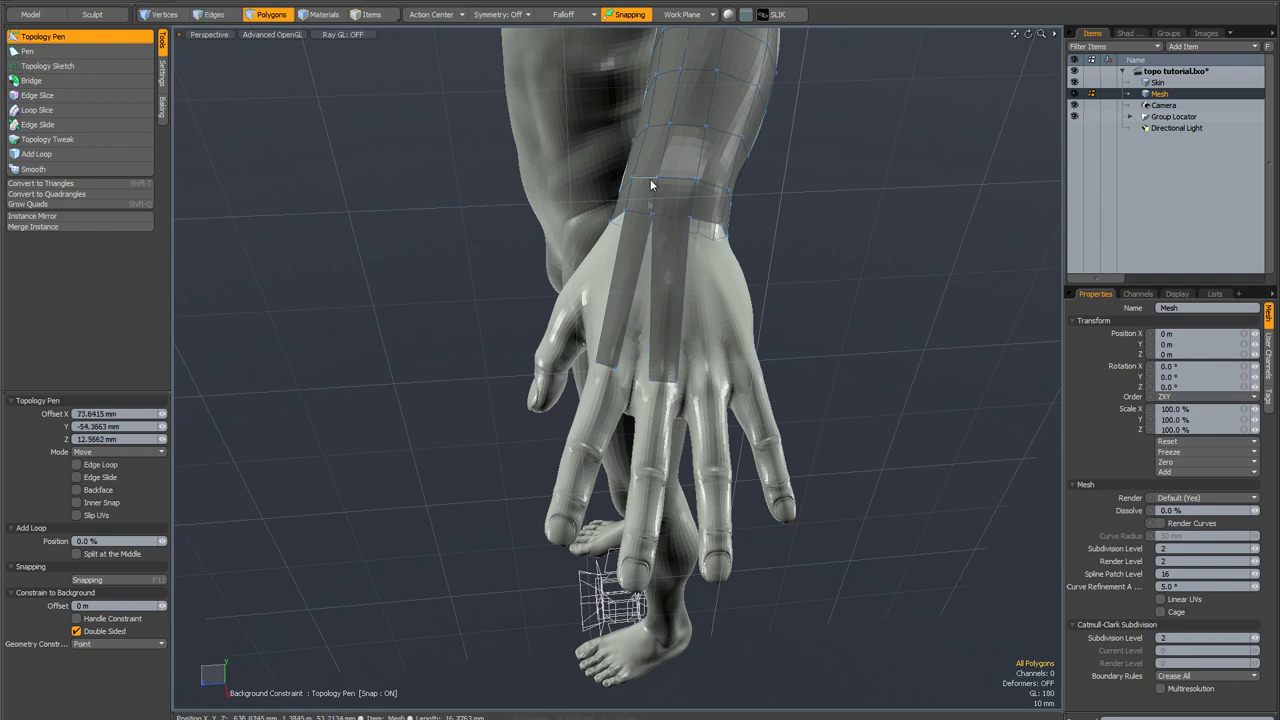
Fill the gap between the index and middle finger strips and pull its lower edge down between the knuckles.
{"action": "scroll", "coordinate": [640, 350], "scroll_direction": "up", "scroll_amount": 5}
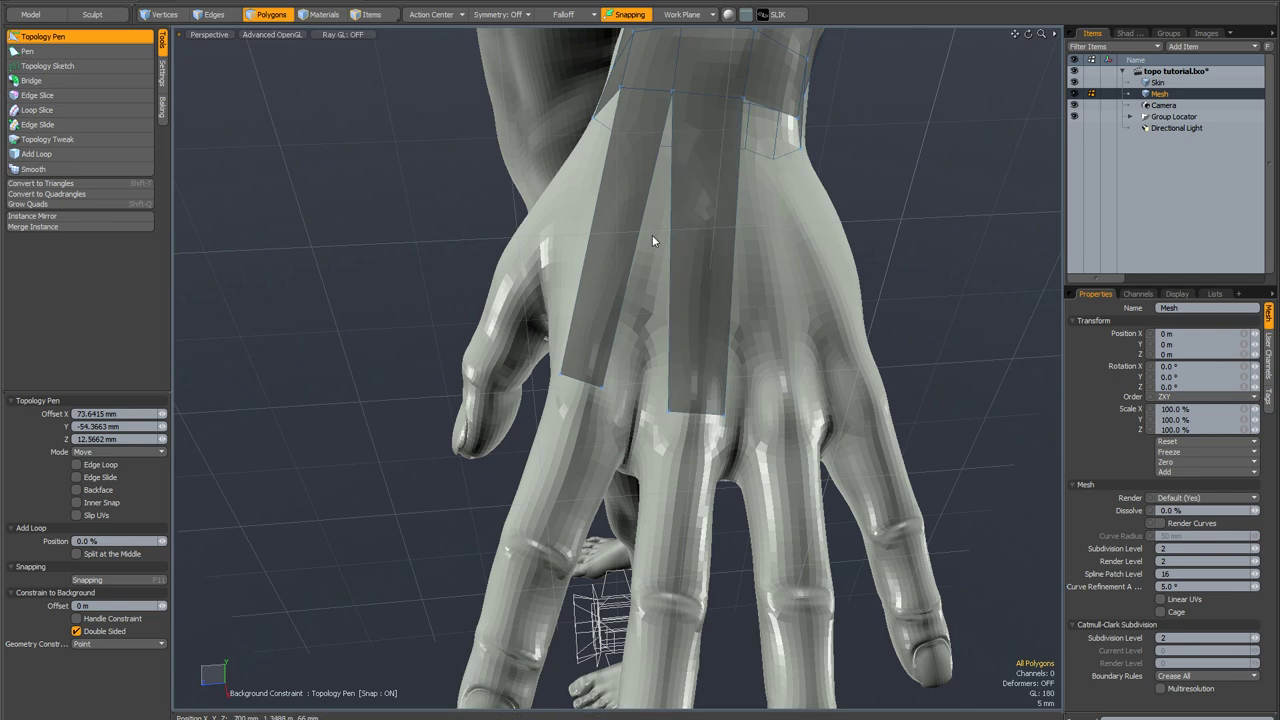
{"action": "left_click", "coordinate": [671, 88]}
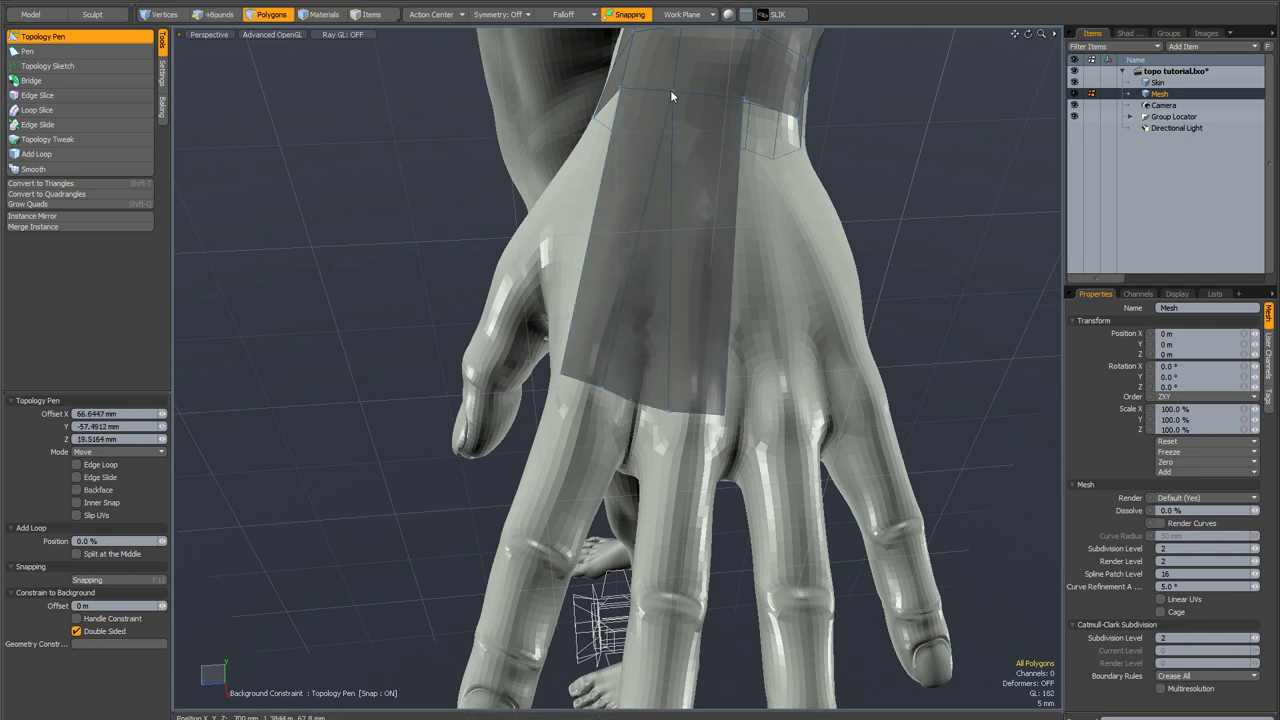
{"action": "left_click_drag", "start_coordinate": [634, 402], "coordinate": [629, 412]}
{"action": "left_click_drag", "start_coordinate": [672, 105], "coordinate": [700, 249], "text": "alt"}
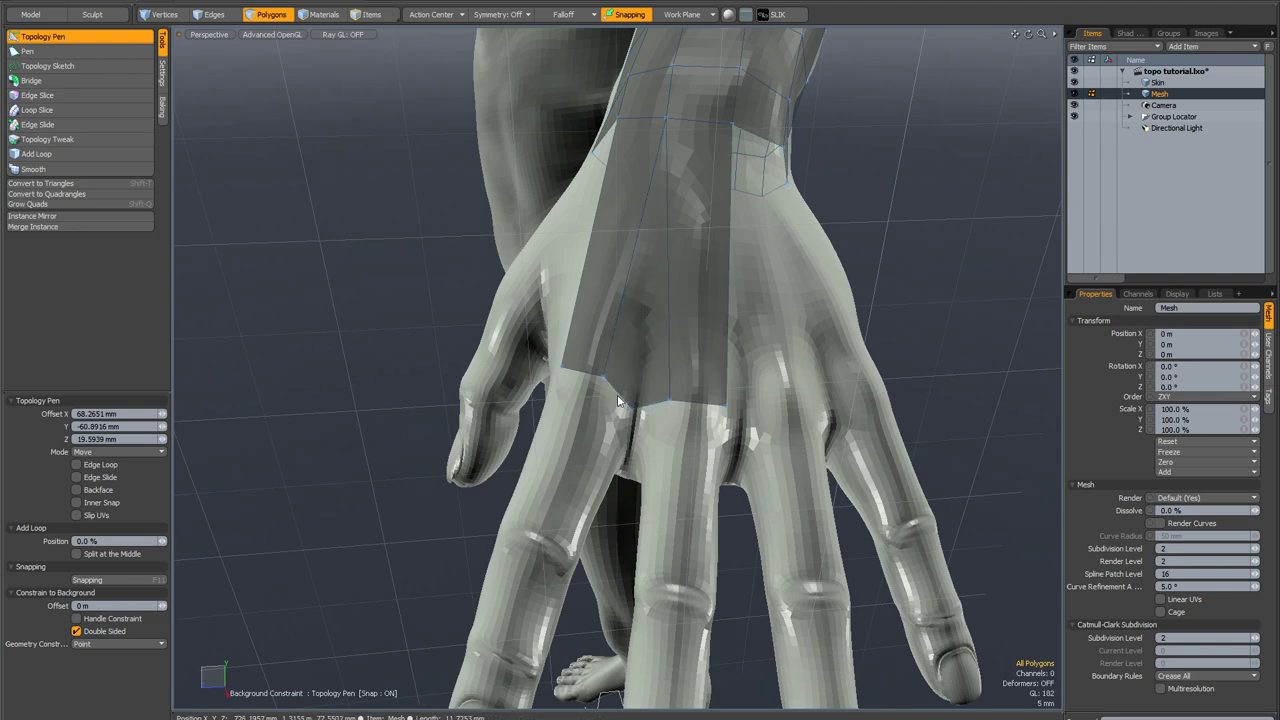
{"action": "left_click_drag", "start_coordinate": [609, 410], "coordinate": [644, 408], "text": "alt"}
Extend another wrist edge to the ring finger knuckle and fill the gap beside the middle finger strip.
{"action": "left_click_drag", "start_coordinate": [748, 283], "coordinate": [706, 286], "text": "alt"}
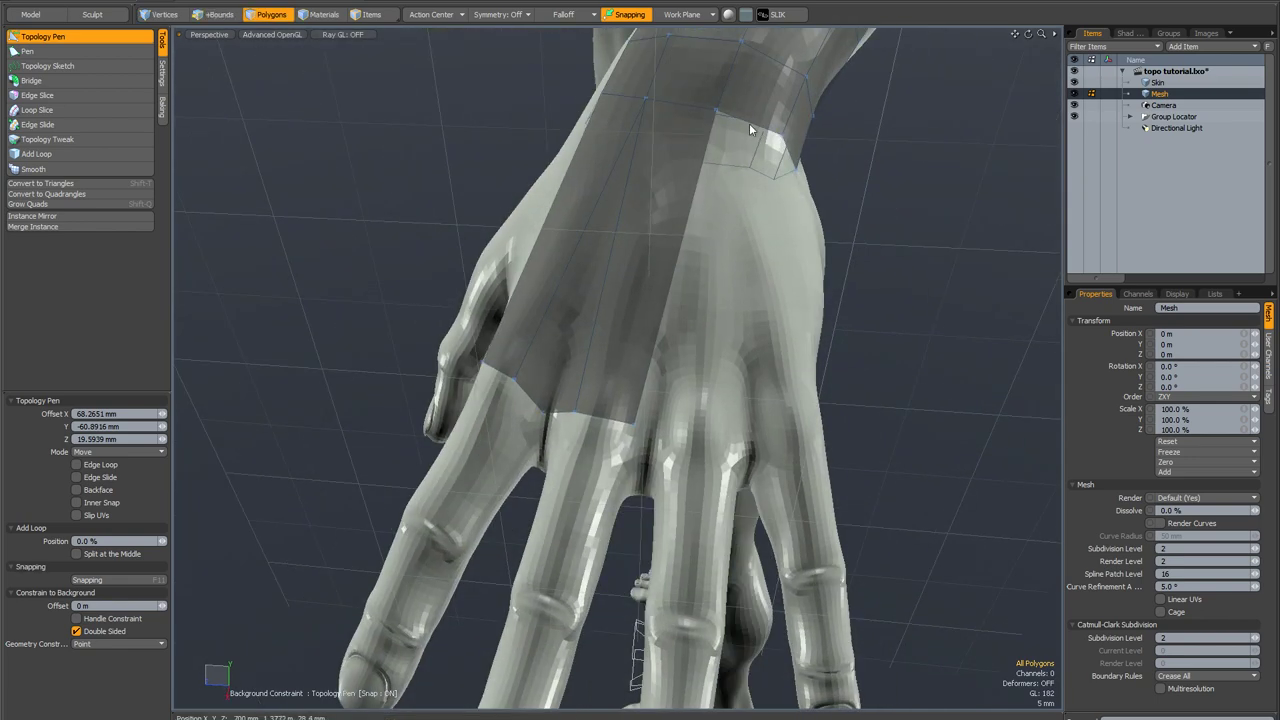
{"action": "left_click_drag", "start_coordinate": [750, 126], "coordinate": [750, 121], "text": "shift"}
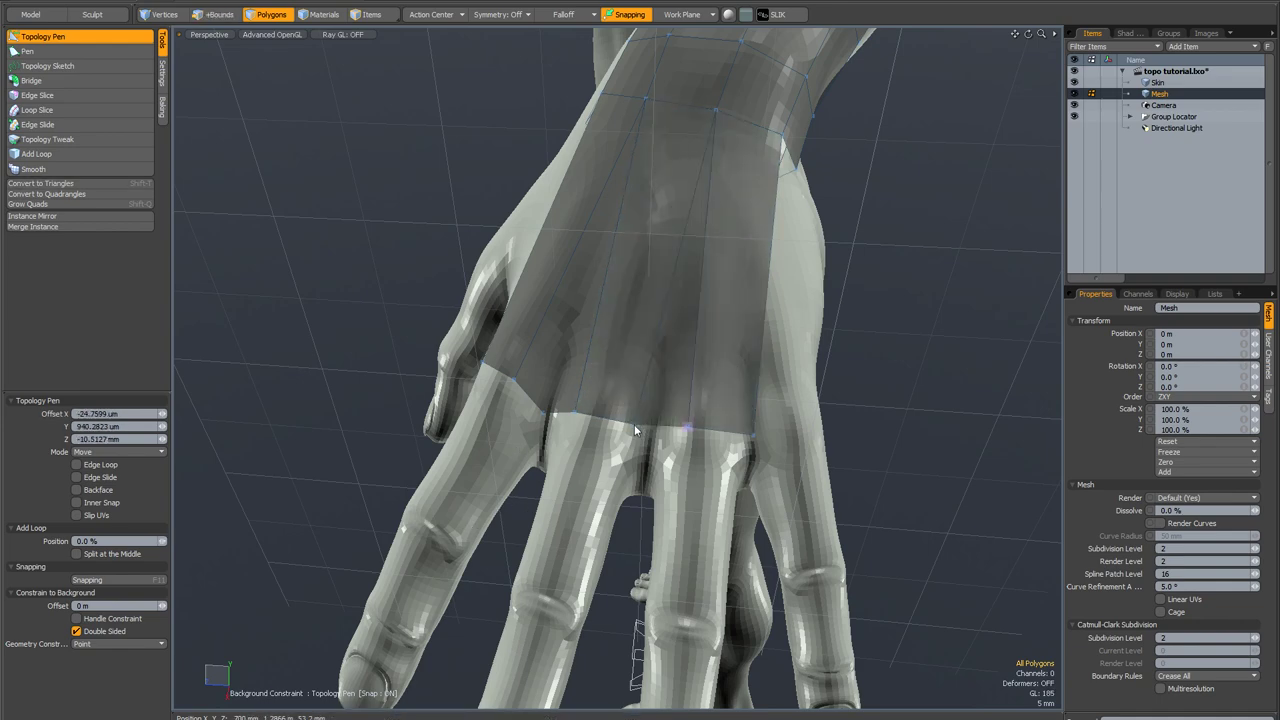
{"action": "left_click_drag", "start_coordinate": [673, 451], "coordinate": [673, 453], "text": "alt"}
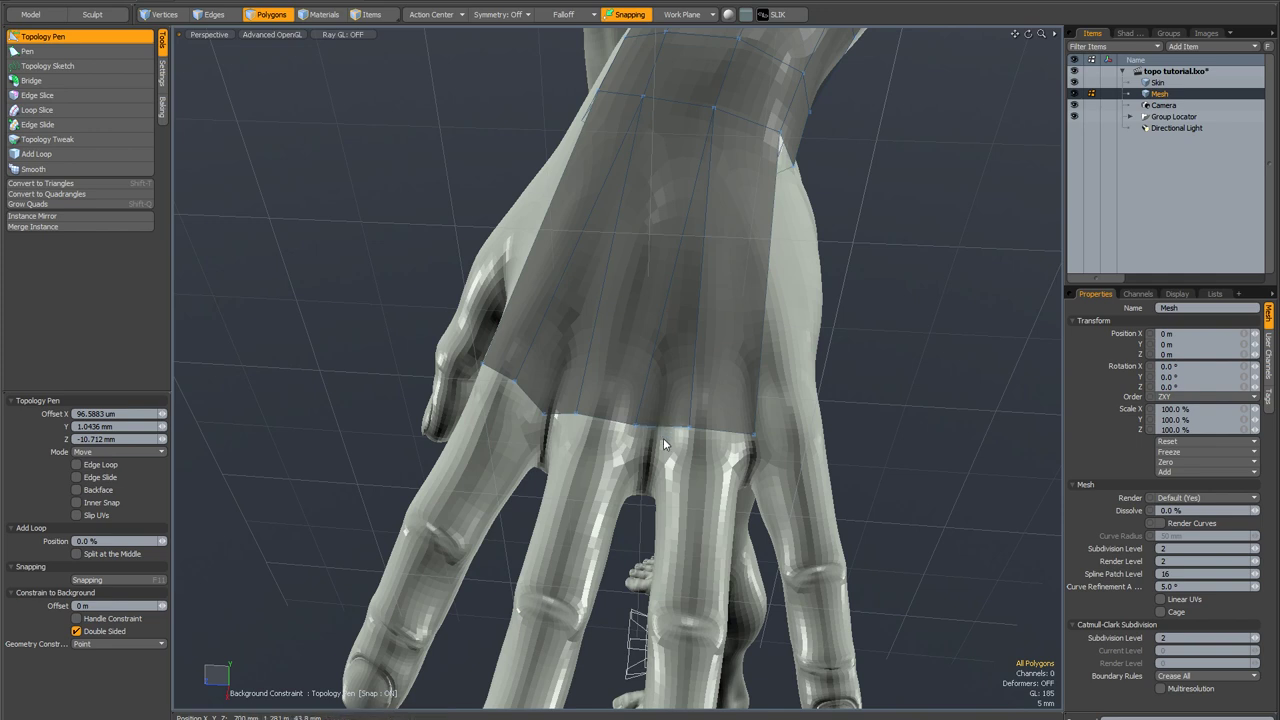
Add a point in the middle of the edge between the middle and ring knuckles and pull it down with the Topology Pen.
{"action": "key", "text": "F2"}
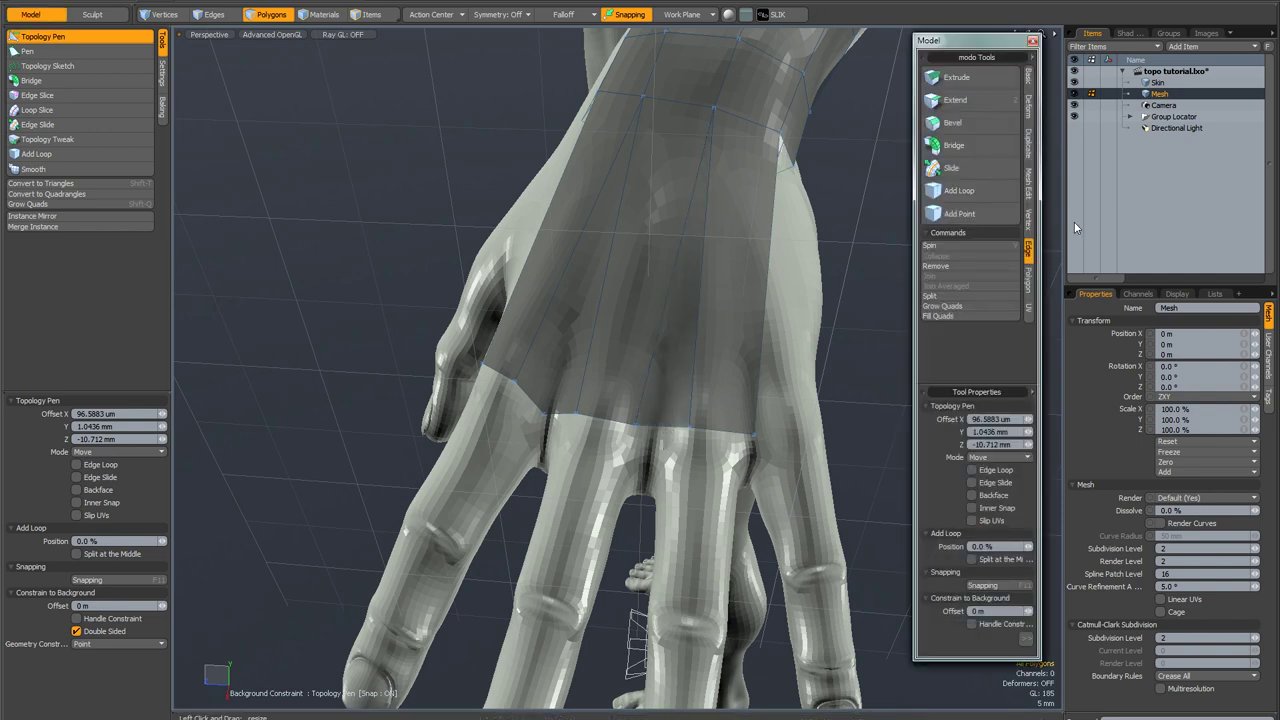
{"action": "left_click", "coordinate": [960, 214]}
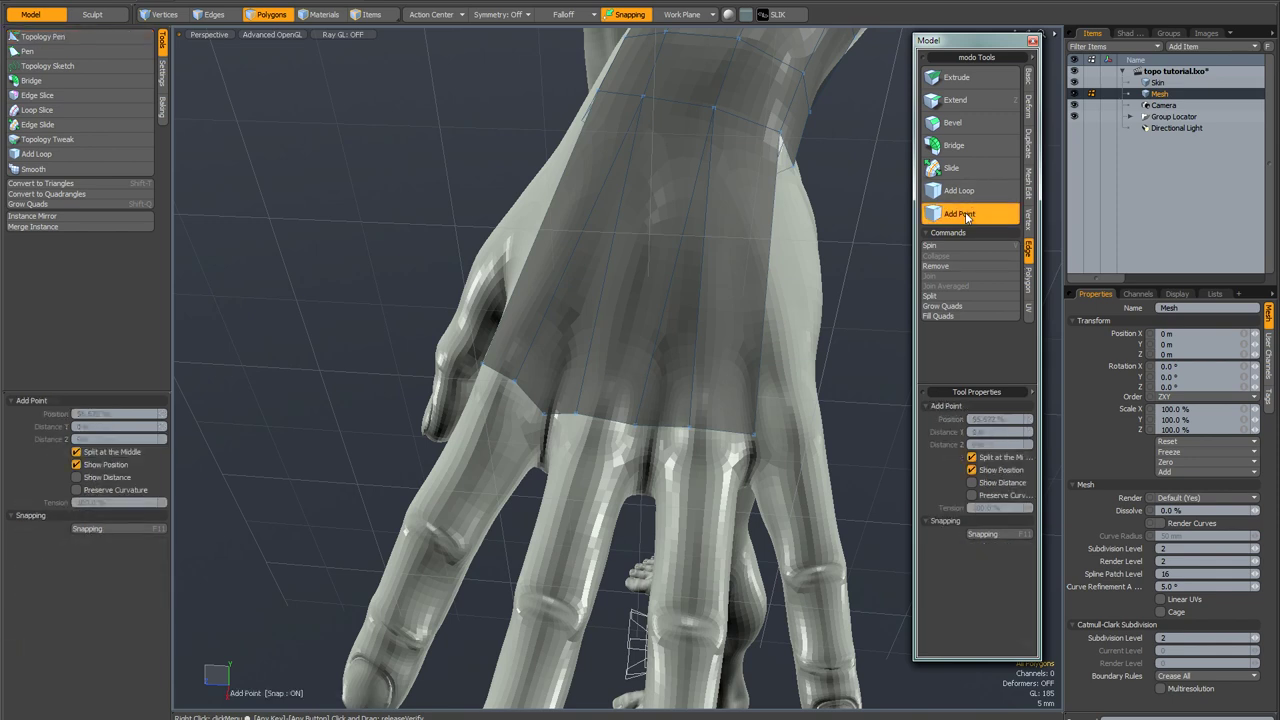
{"action": "left_click", "coordinate": [665, 432]}
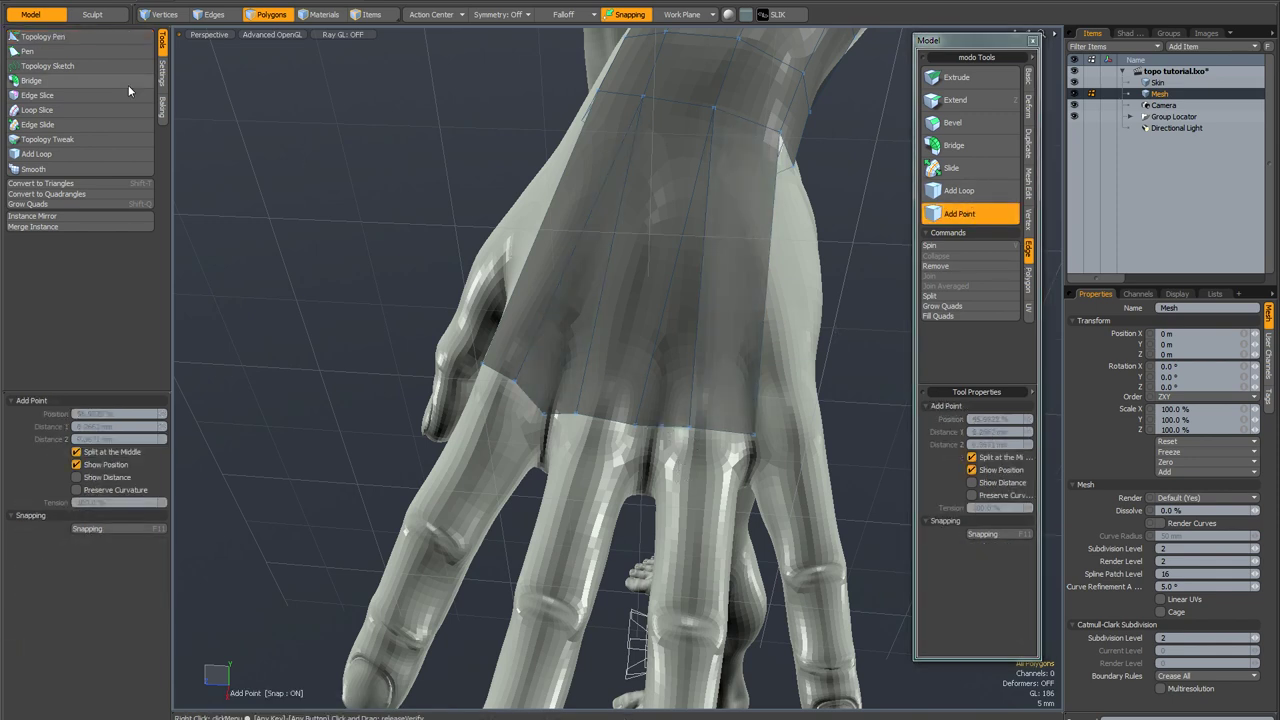
{"action": "left_click", "coordinate": [92, 36]}
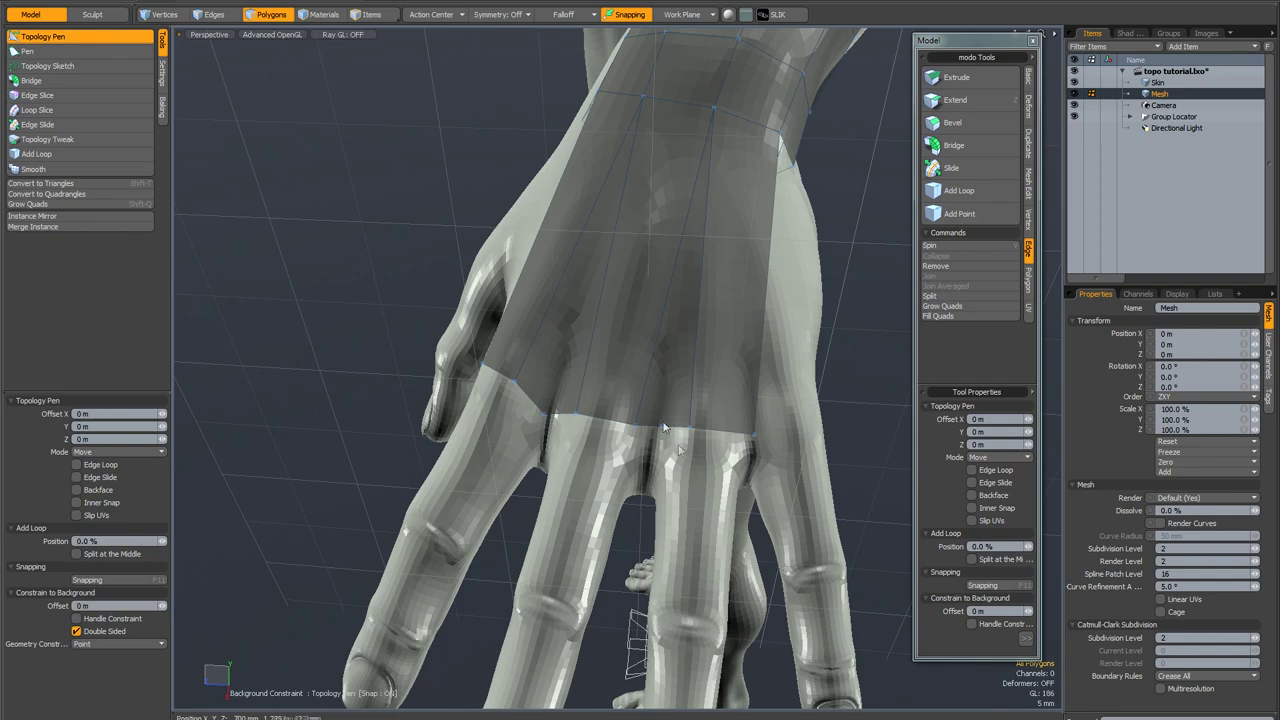
{"action": "left_click_drag", "start_coordinate": [663, 425], "coordinate": [661, 437]}
{"action": "left_click_drag", "start_coordinate": [713, 490], "coordinate": [705, 477], "text": "alt+shift"}
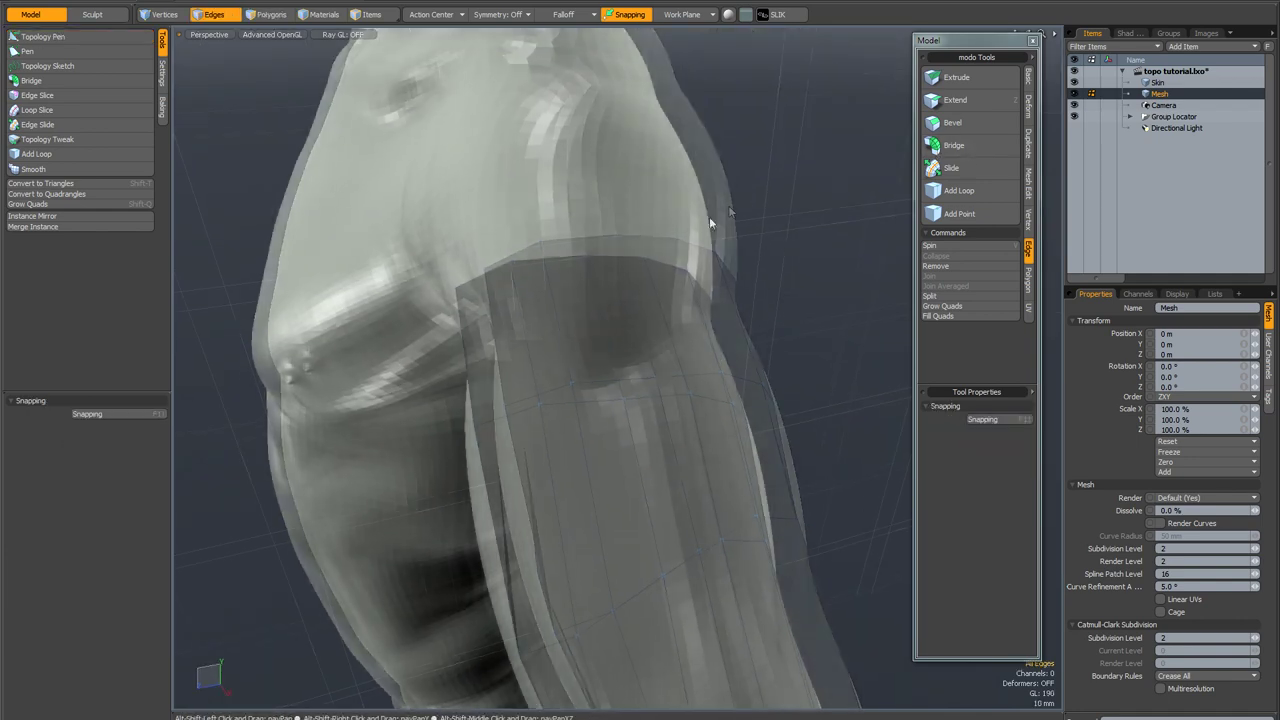
With the Topology Pen, remove the middle vertical edge of the upper arm's top row to join its two adjacent polygons below the shoulder.
{"action": "left_click_drag", "start_coordinate": [730, 208], "coordinate": [665, 230], "text": "alt"}
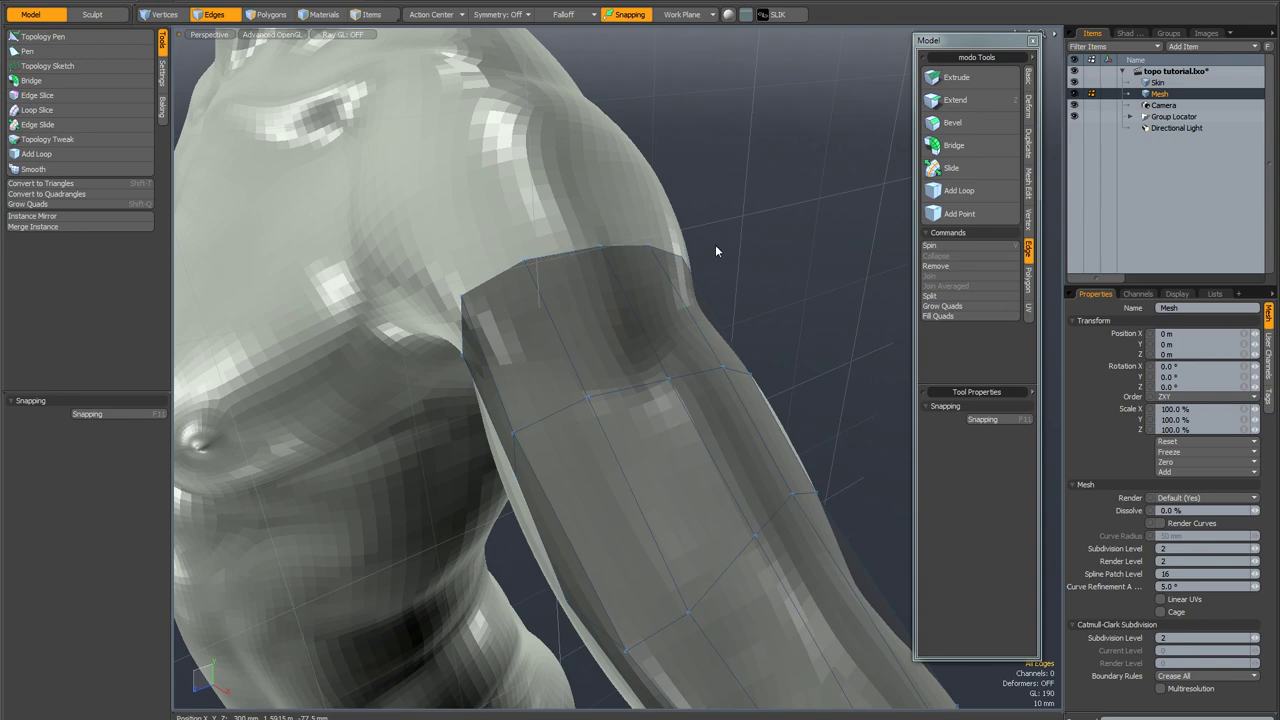
{"action": "left_click_drag", "start_coordinate": [482, 260], "coordinate": [447, 183], "text": "alt"}
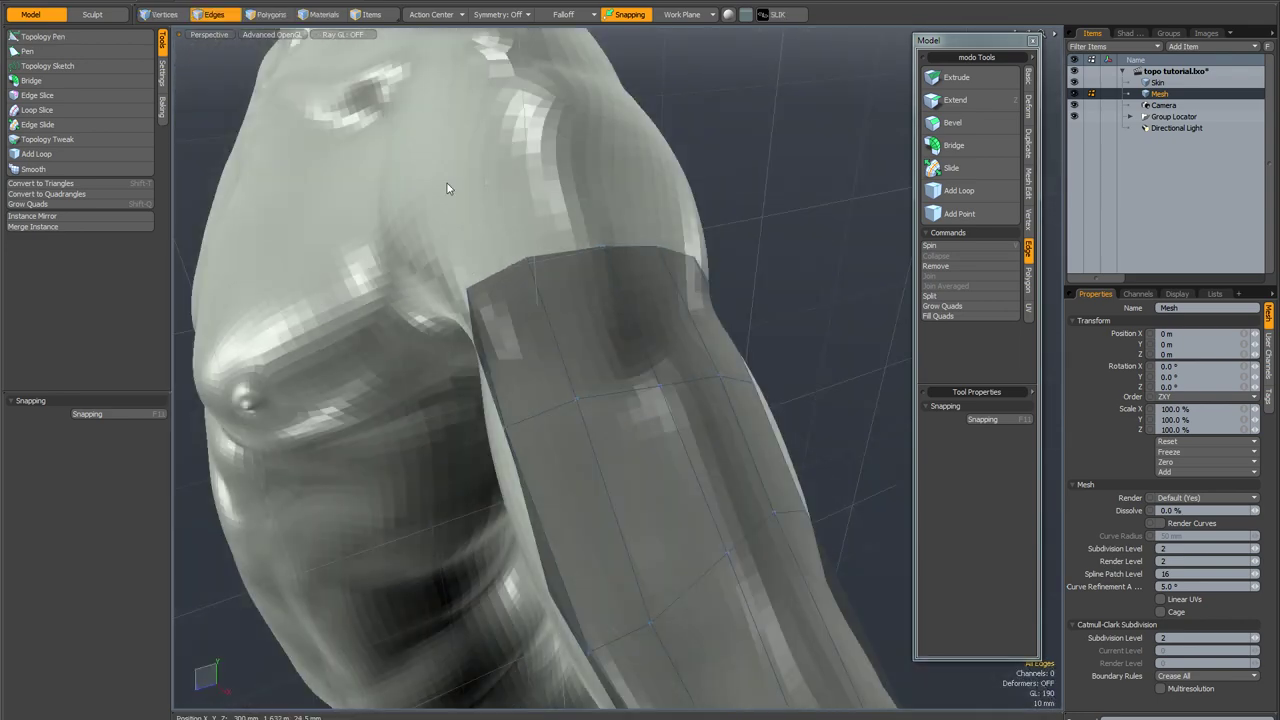
{"action": "left_click_drag", "start_coordinate": [622, 203], "coordinate": [563, 214], "text": "alt"}
{"action": "left_click", "coordinate": [137, 40]}
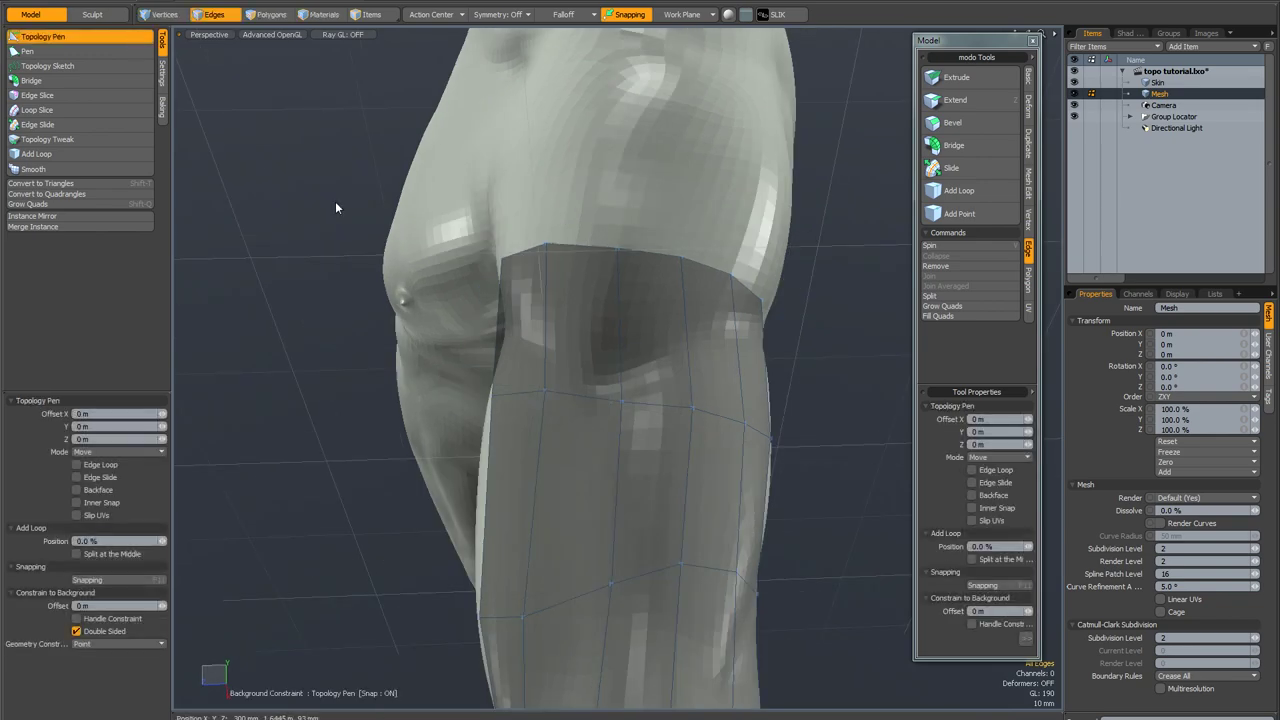
{"action": "scroll", "coordinate": [616, 357], "scroll_direction": "up", "scroll_amount": 4}
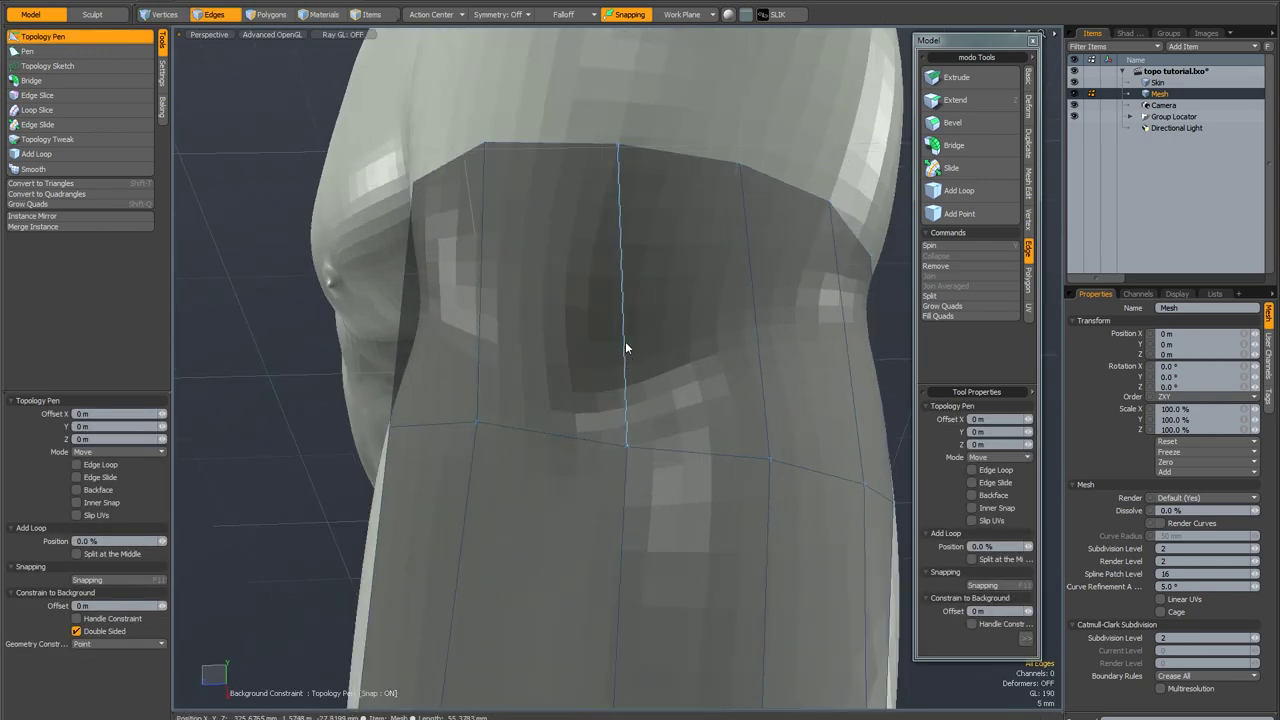
{"action": "left_click", "coordinate": [625, 355], "text": "ctrl"}
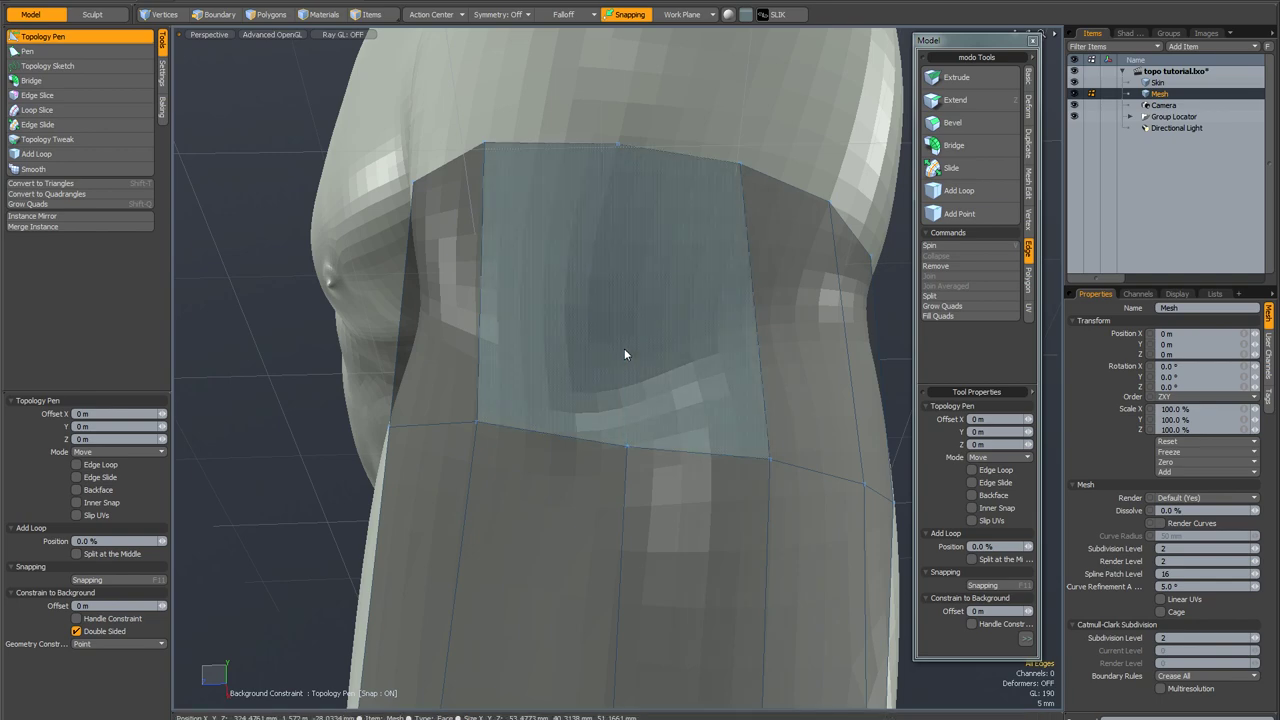
Weld the two neighbouring border points onto the middle point of the upper arm's top edge and adjust the point midway along the resulting triangle's base.
{"action": "middle_click_drag", "start_coordinate": [562, 274], "coordinate": [604, 350]}
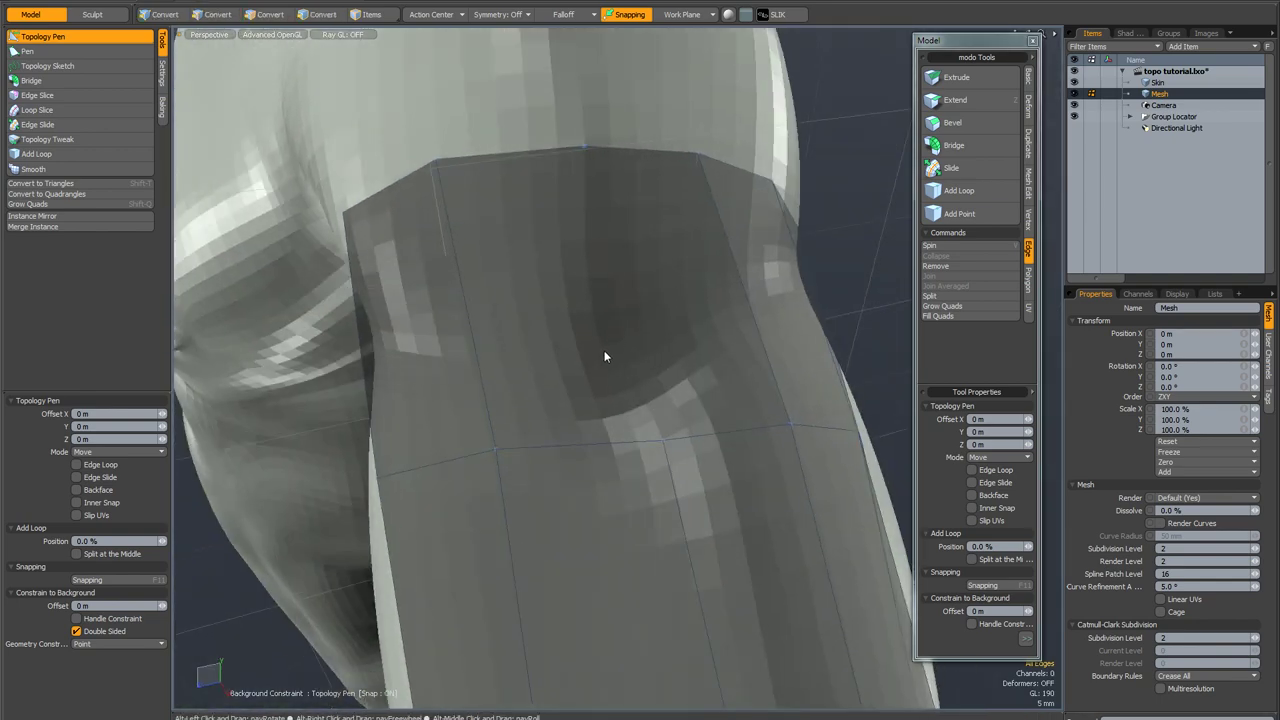
{"action": "mouse_move", "coordinate": [437, 160]}
{"action": "left_mouse_down"}
{"action": "mouse_move", "coordinate": [592, 146]}
{"action": "mouse_move", "coordinate": [434, 159]}
{"action": "left_mouse_up"}
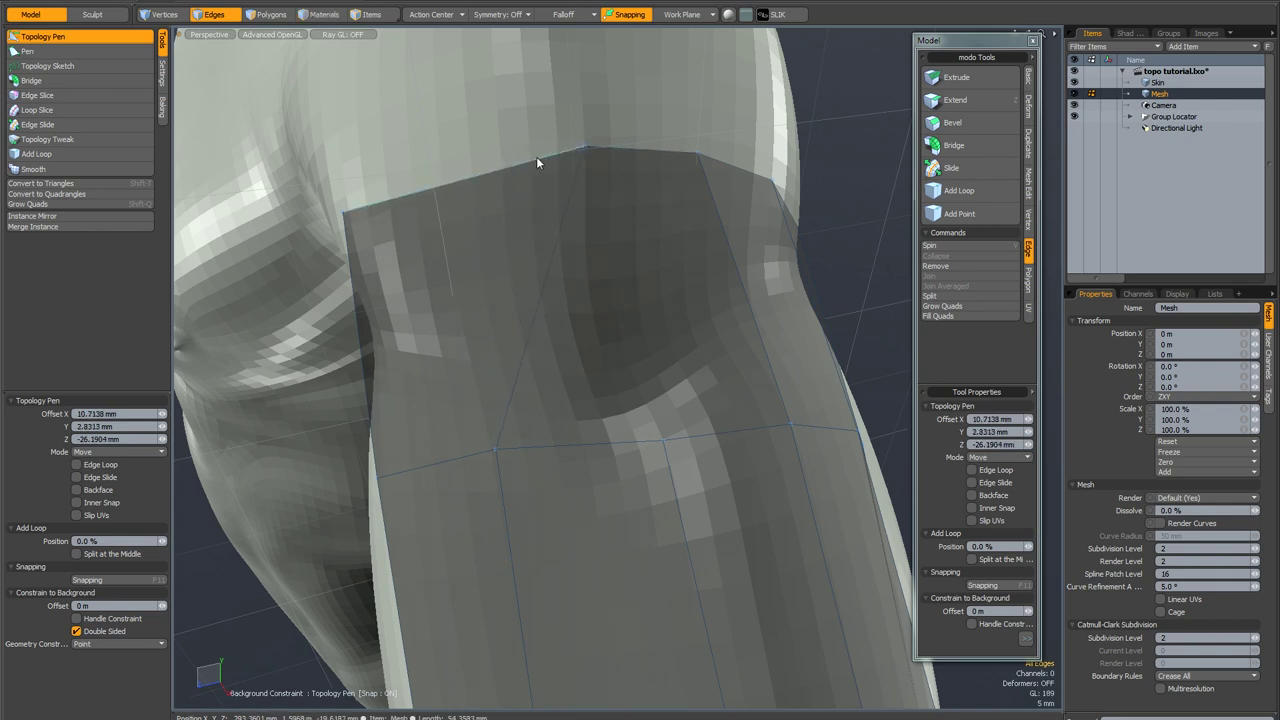
{"action": "left_click_drag", "start_coordinate": [698, 151], "coordinate": [584, 147]}
{"action": "scroll", "coordinate": [648, 343], "scroll_direction": "down", "scroll_amount": 2}
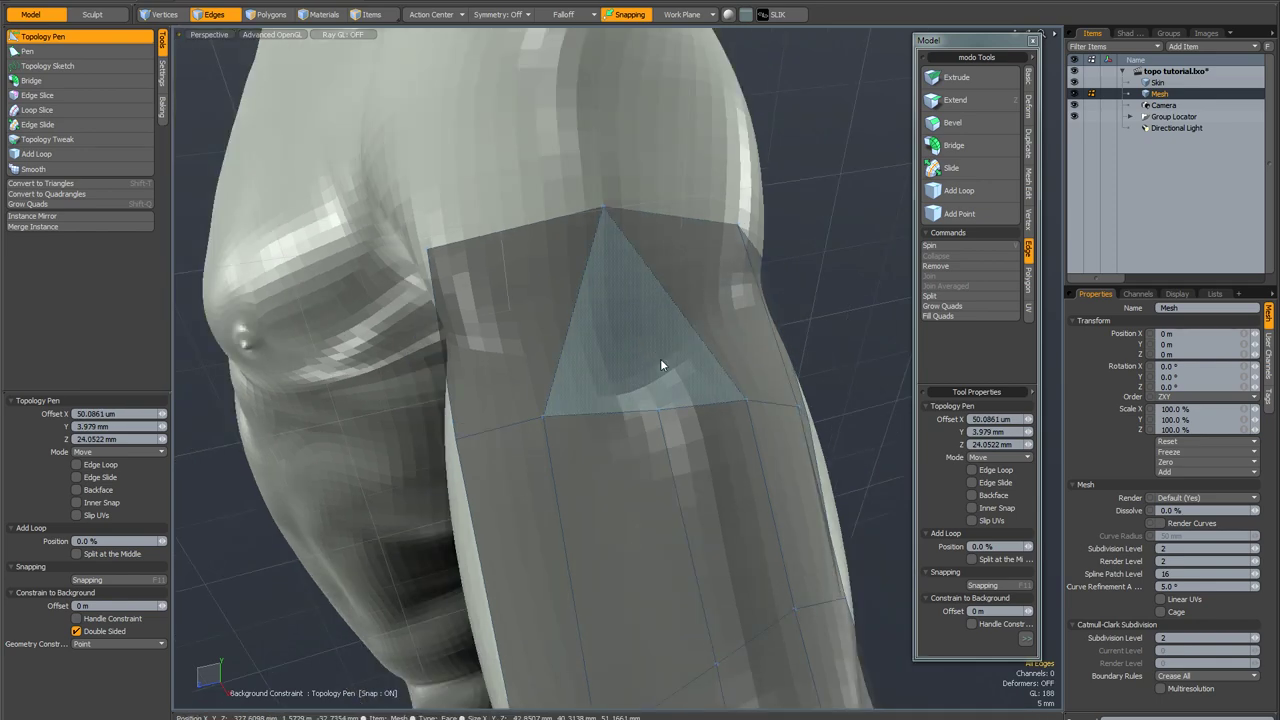
{"action": "left_click_drag", "start_coordinate": [659, 410], "coordinate": [577, 360]}
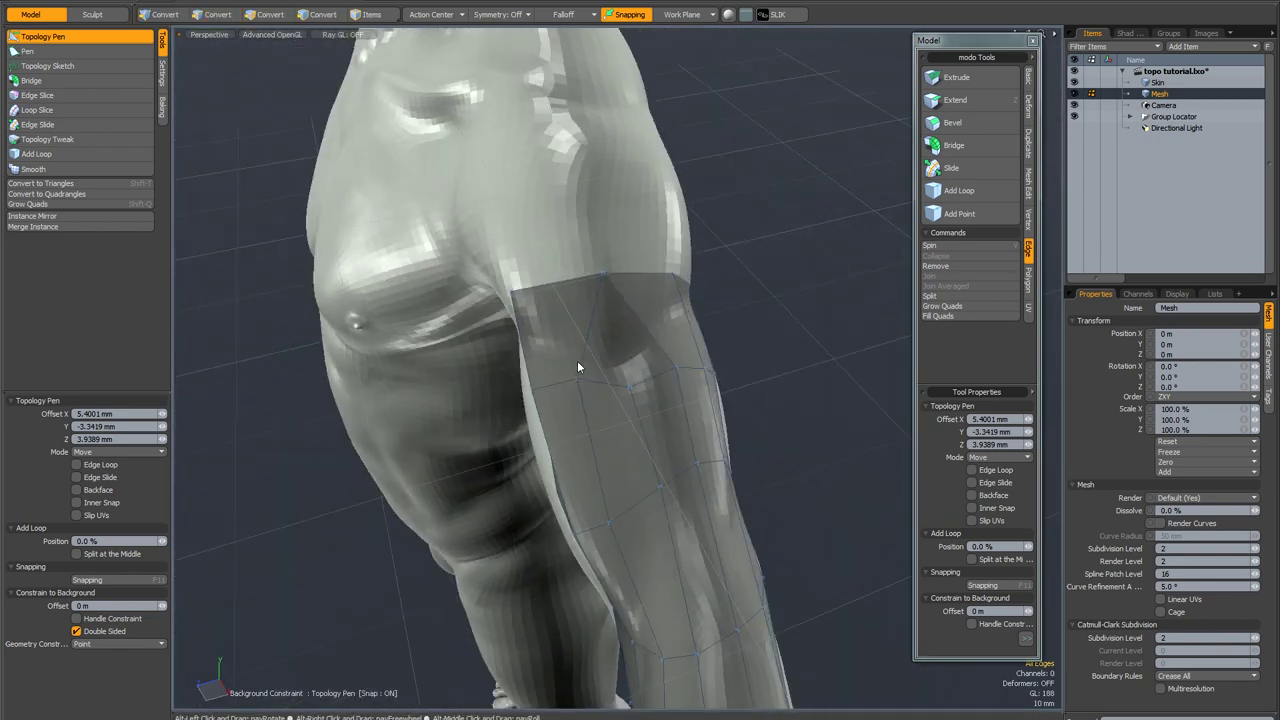
{"action": "left_click", "coordinate": [618, 314]}
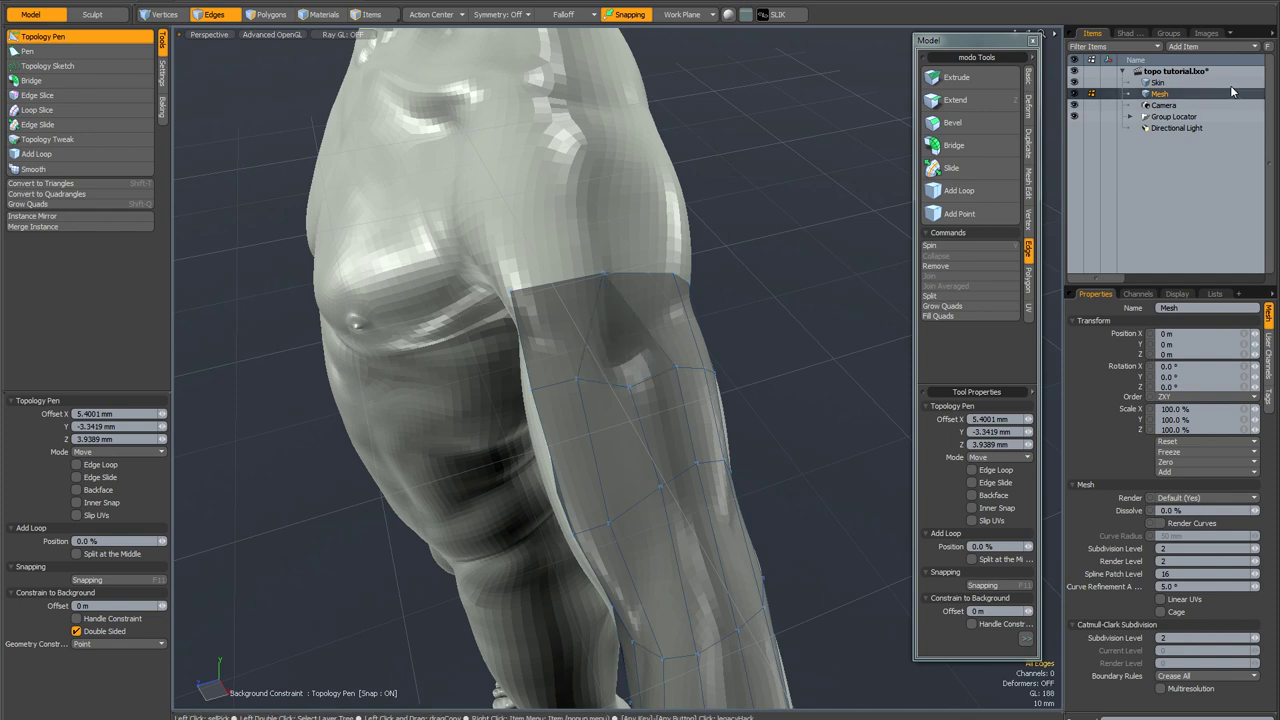